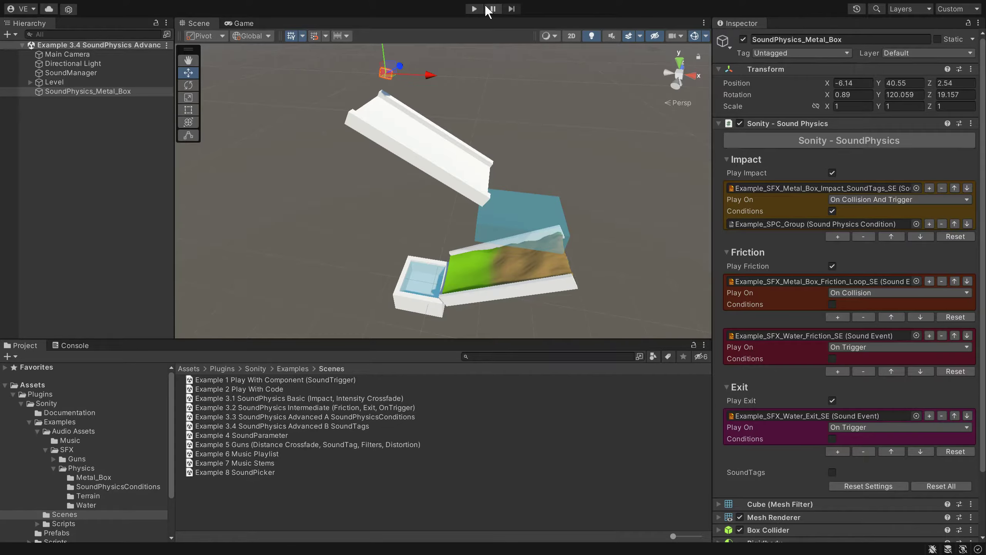
- Play the Example 3.4 SoundPhysics Advanced B SoundTags scene to demonstrate its physics sounds
left_click(474, 8)
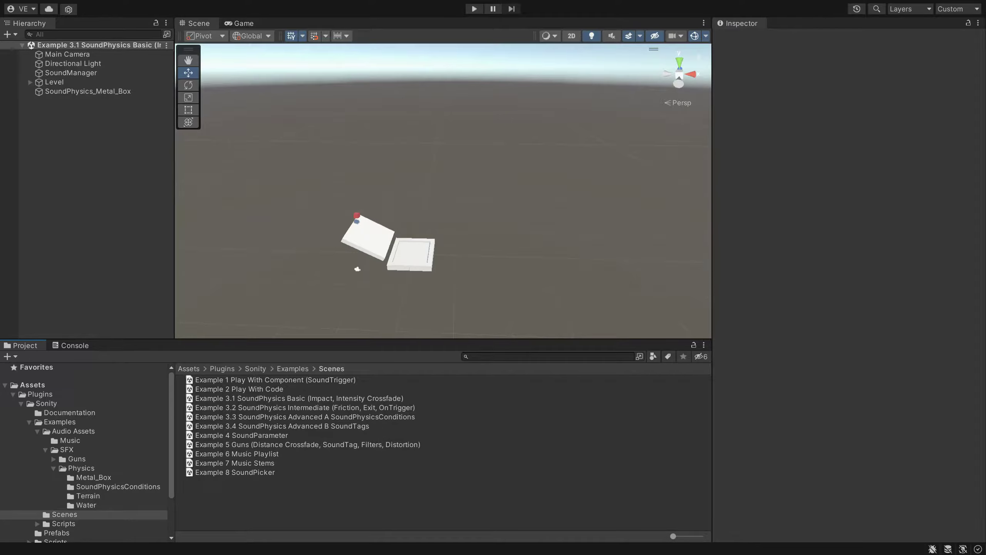
- Examine the Sonity sound physics settings of SoundPhysics_Metal_Box in the Example 3.1 Basic and Example 3.2 Intermediate scenes
left_click(111, 92)
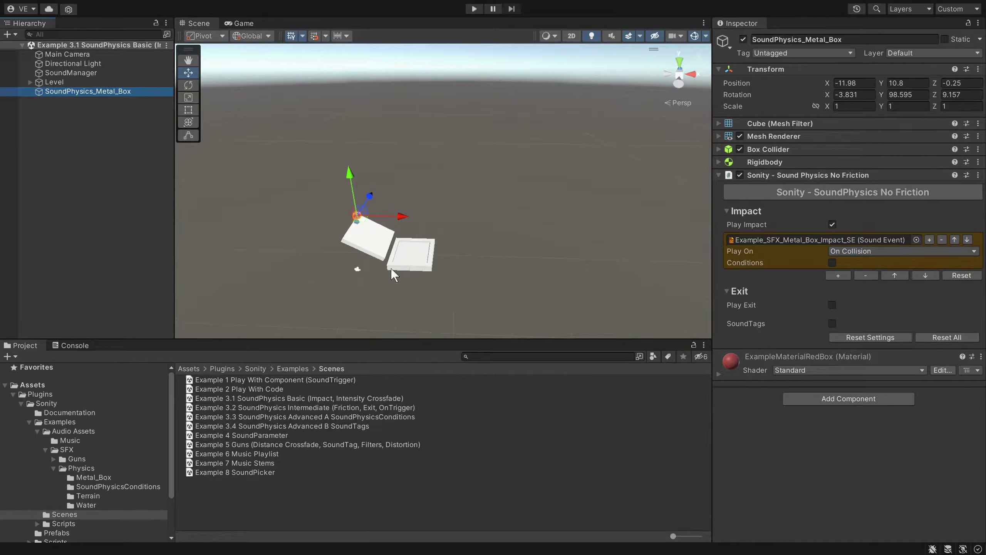
double_click(316, 406)
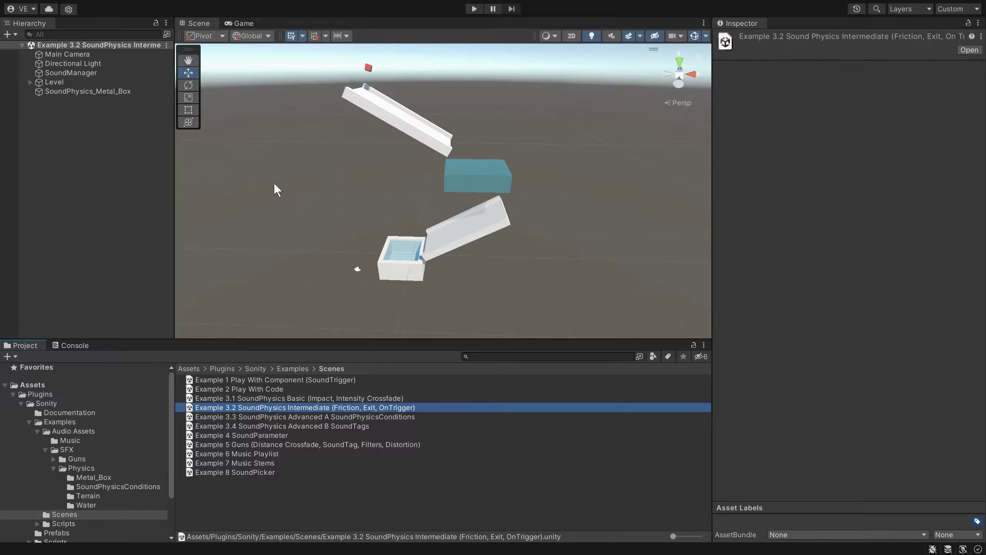
left_click(88, 91)
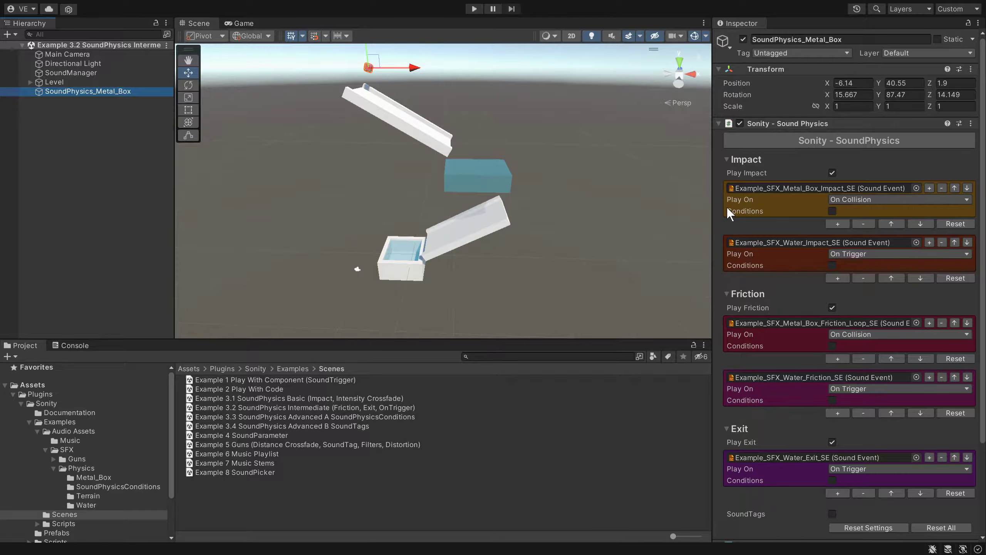
mouse_move(726, 206)
scroll(726, 210, "down", 5)
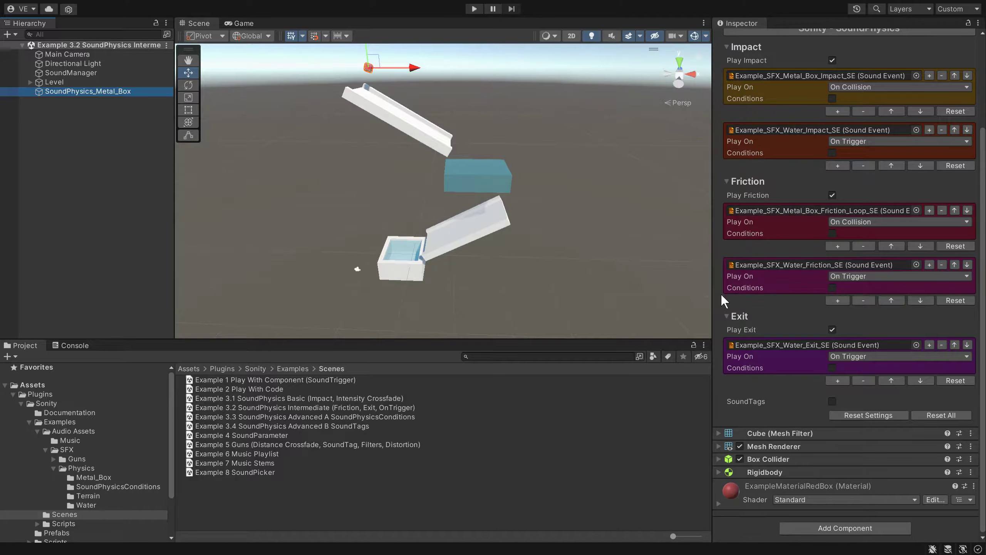
- Open the Example 3.3 SoundPhysicsConditions scene and inspect the Example_SPC_Surface_Dirt condition used by the metal box's dirt impact sound
double_click(313, 417)
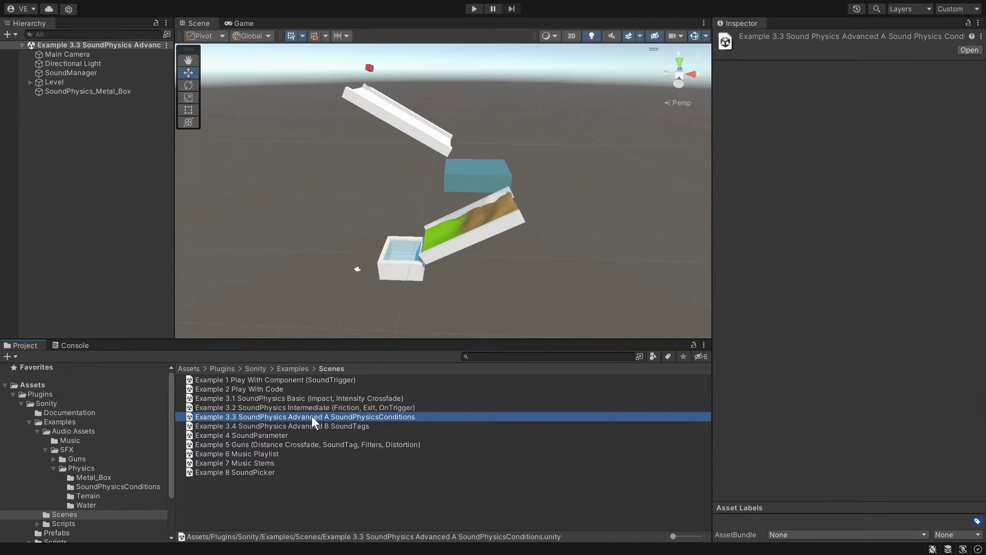
left_click(100, 92)
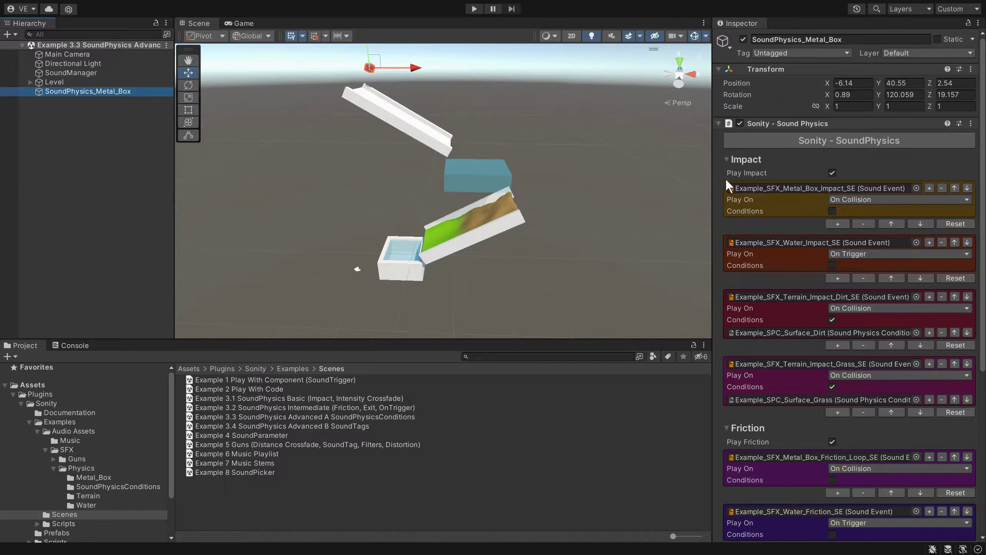
scroll(717, 187, "down", 2)
left_click(772, 299)
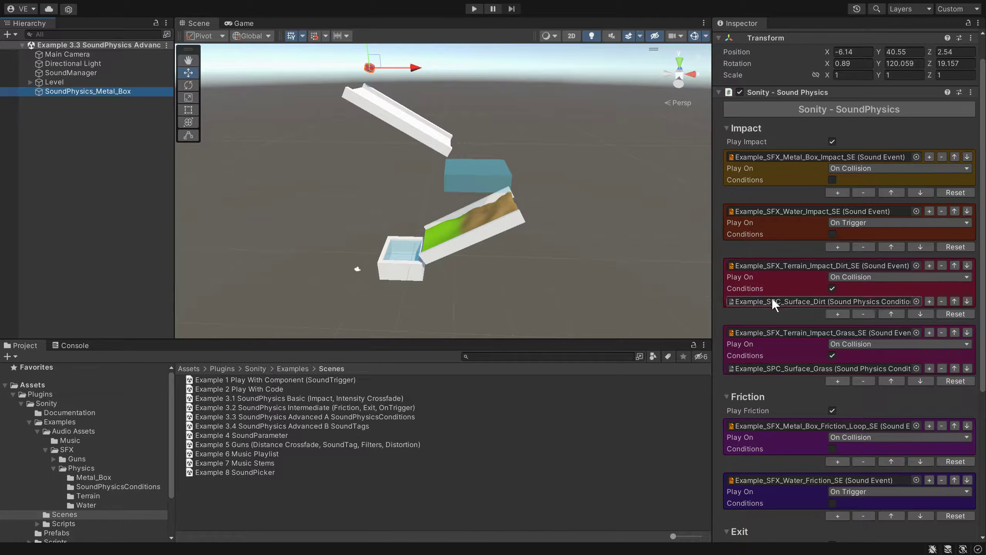
double_click(772, 301)
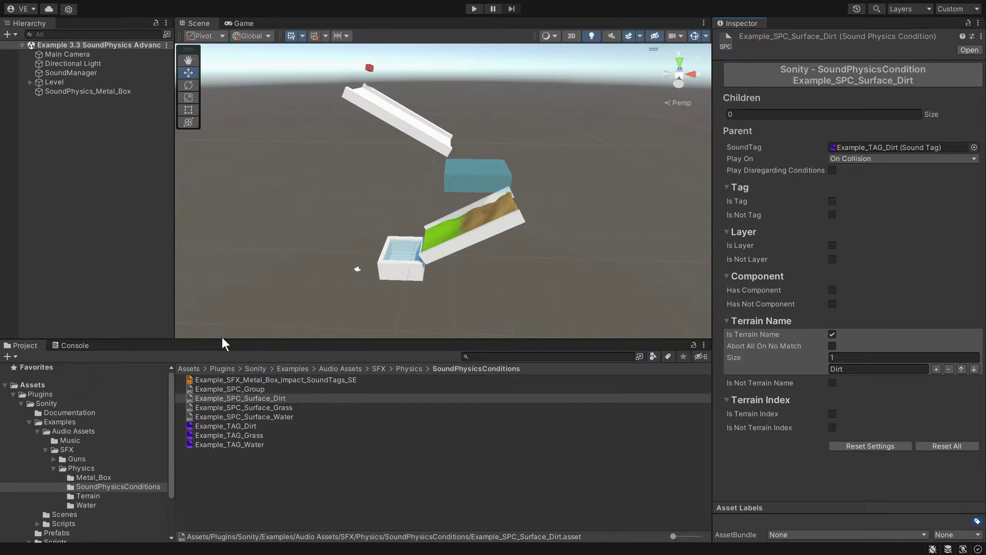
- Open the Example 3.4 SoundTags scene and inspect the metal box's Example_SFX_Metal_Box_Impact_SoundTags_SE sound event
left_click(89, 513)
double_click(350, 426)
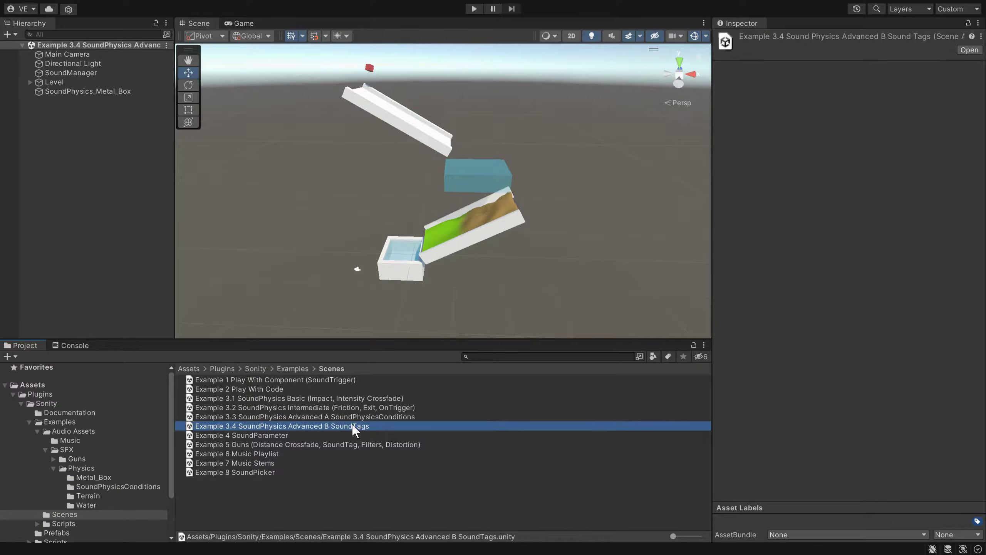
left_click(138, 92)
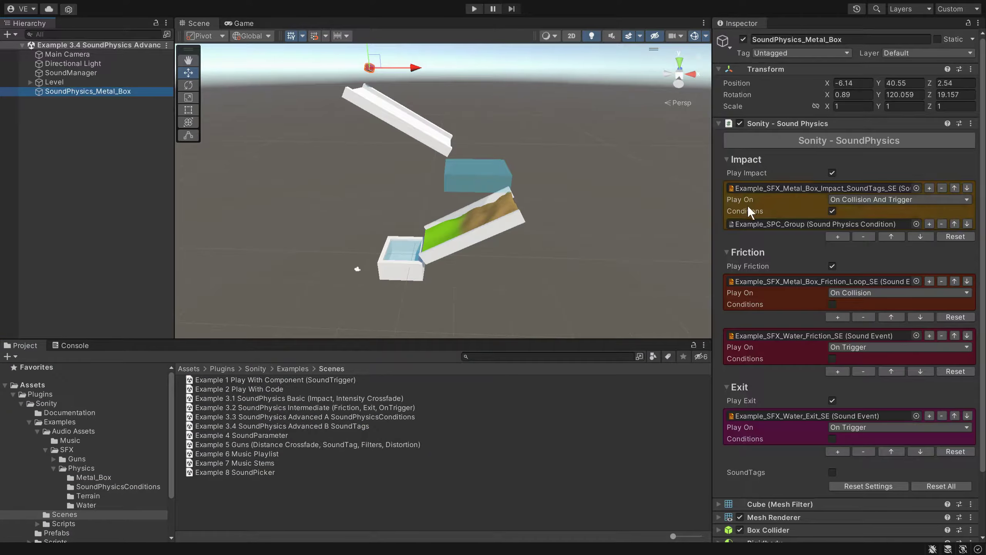
double_click(772, 188)
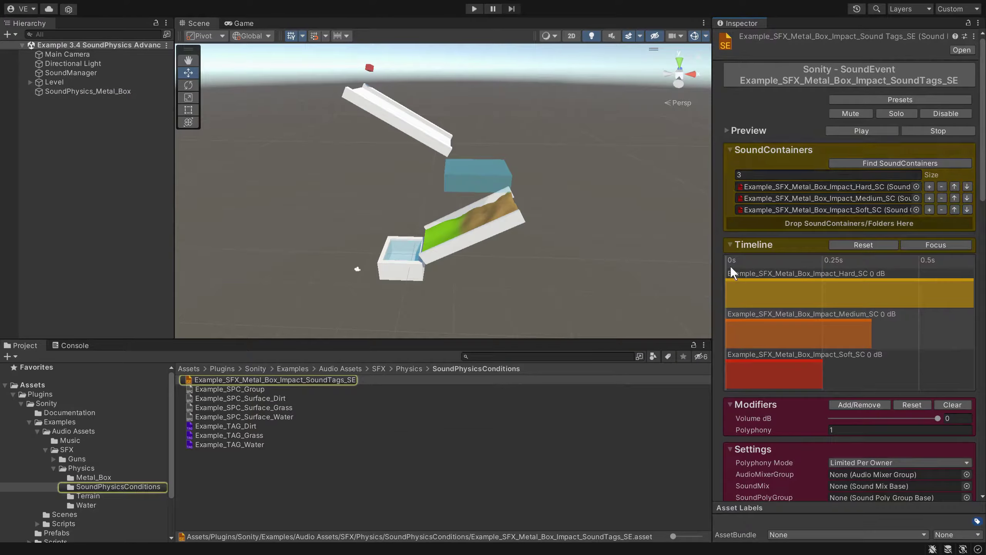
scroll(718, 288, "down", 15)
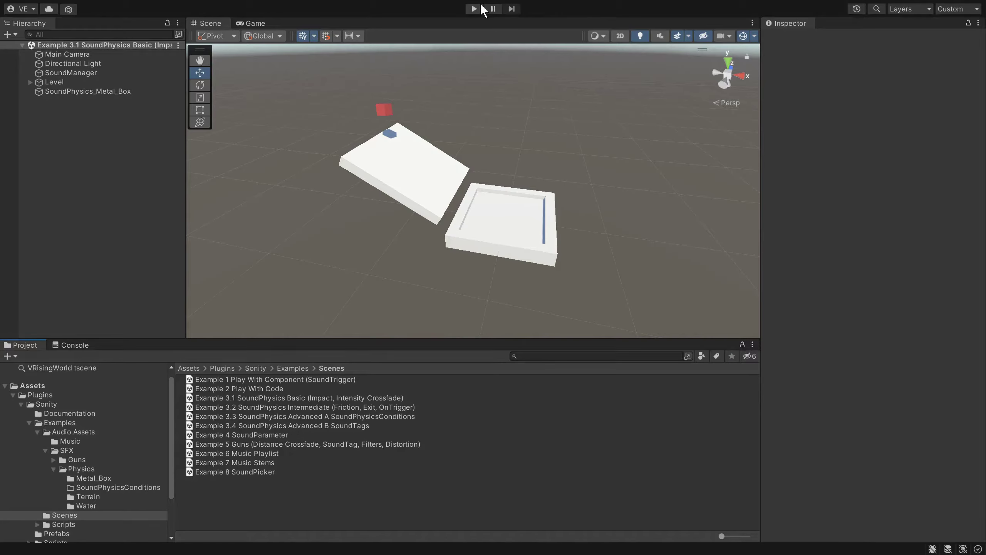
- Play-test the Example 3.1 SoundPhysics Basic scene, and stop the playback
left_click(474, 9)
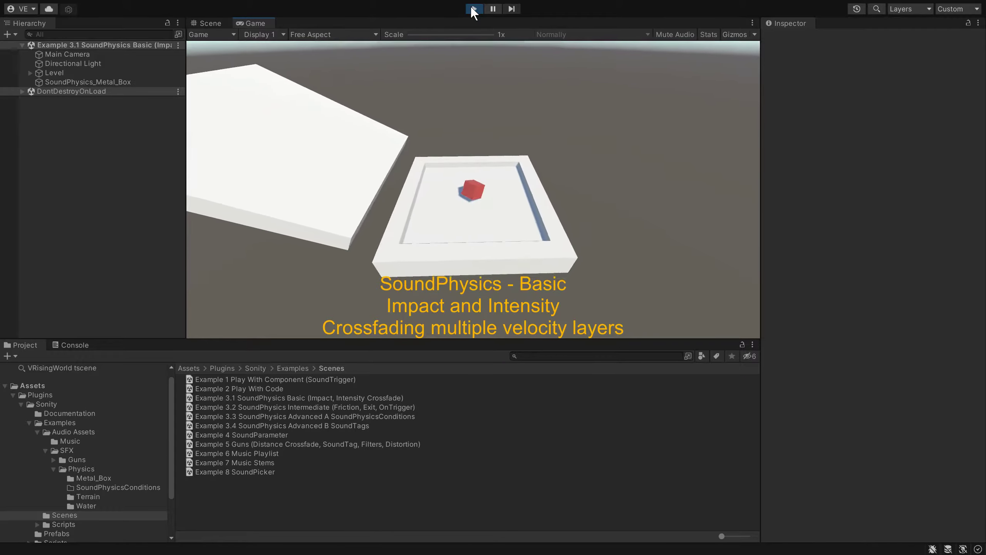
left_click(473, 9)
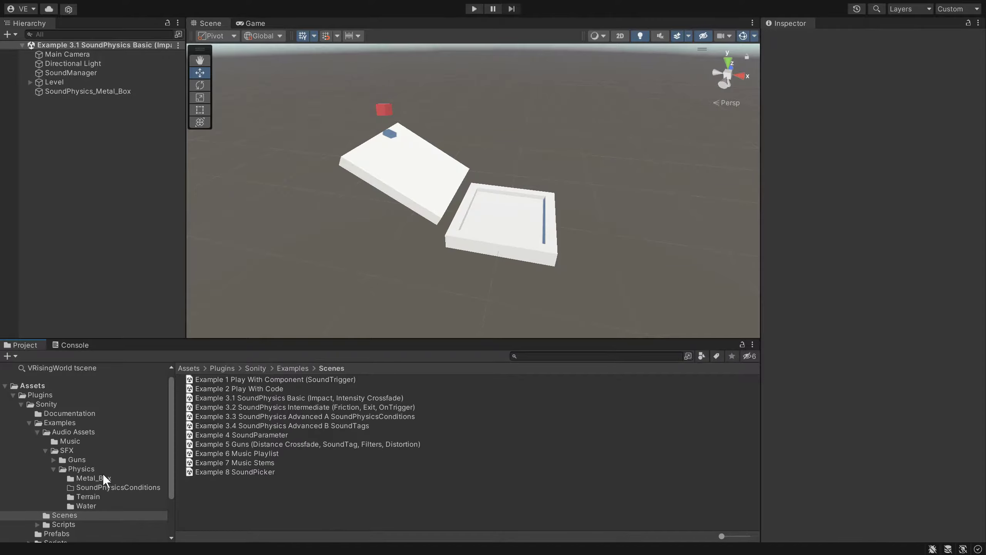
- Create SoundContainers and a single SoundEvent from the Hard, Medium and Soft impact audio clips in the Metal_Box folder
left_click(92, 478)
left_click(316, 398)
left_click(320, 499, "shift")
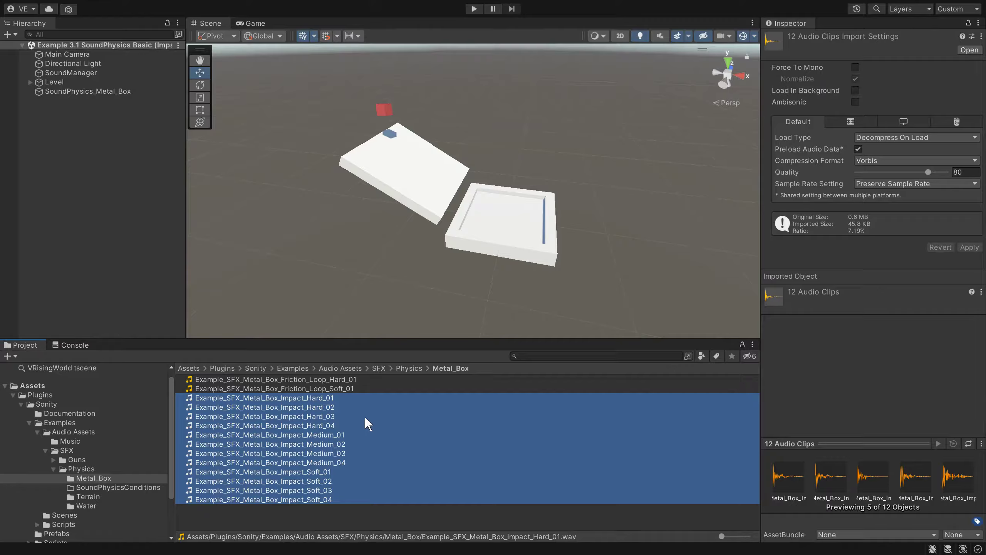
right_click(361, 400)
mouse_move(404, 117)
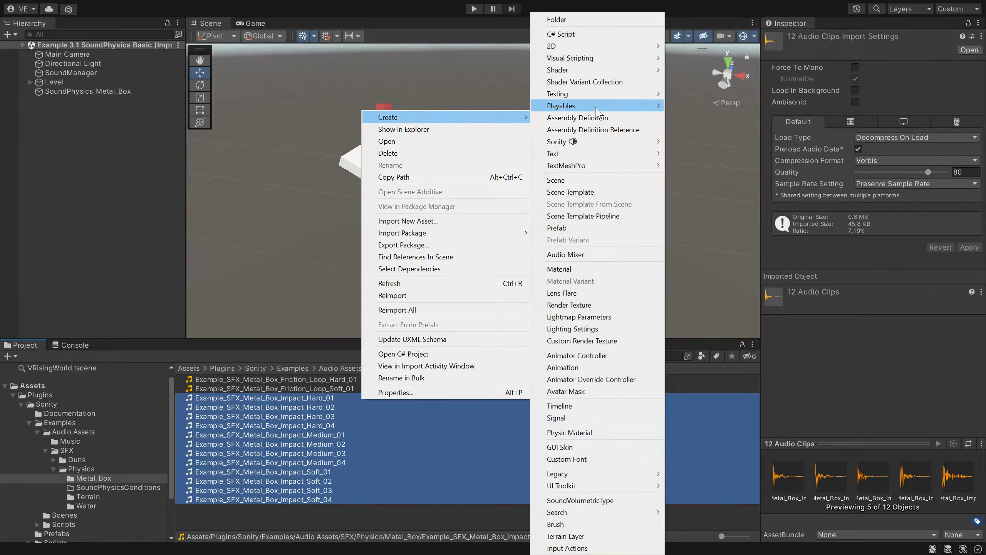
mouse_move(584, 142)
mouse_move(699, 146)
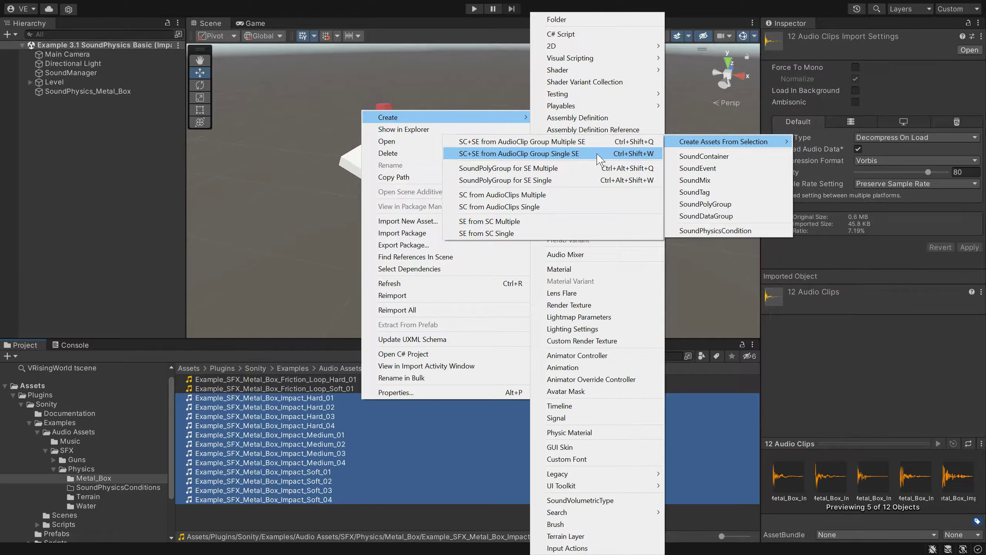
left_click(596, 153)
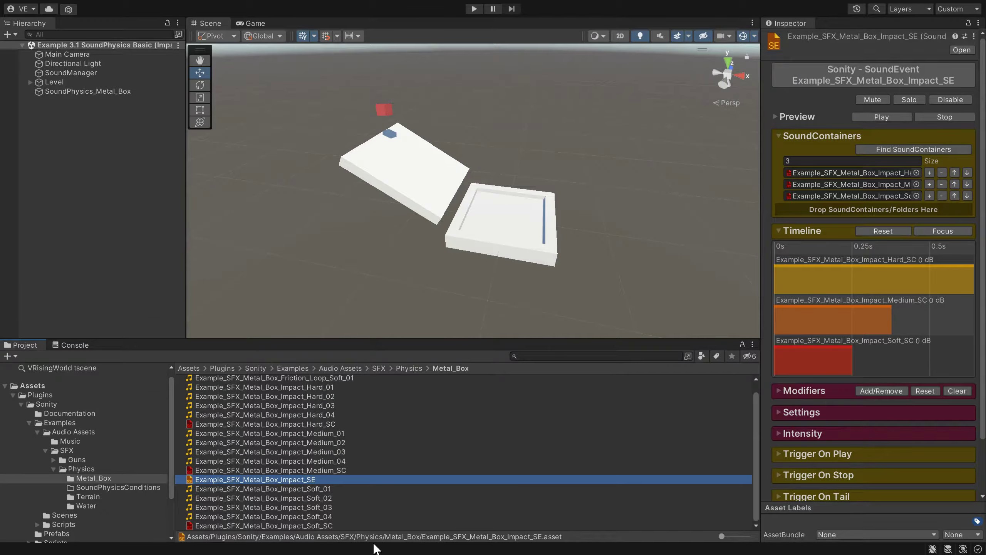
- Preview the Hard, Medium and Soft metal box impact SoundContainers
left_click(301, 424)
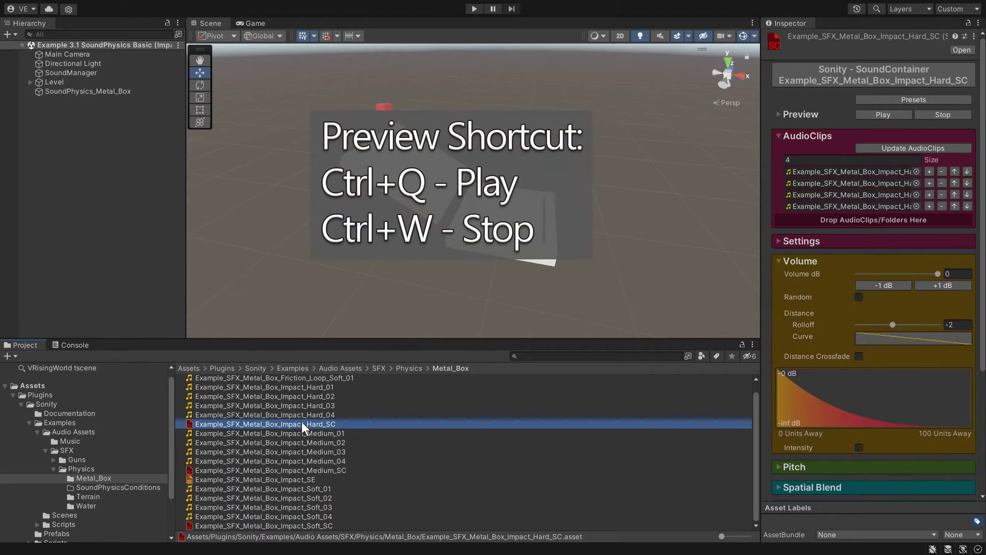
left_click(324, 470)
left_click(325, 525)
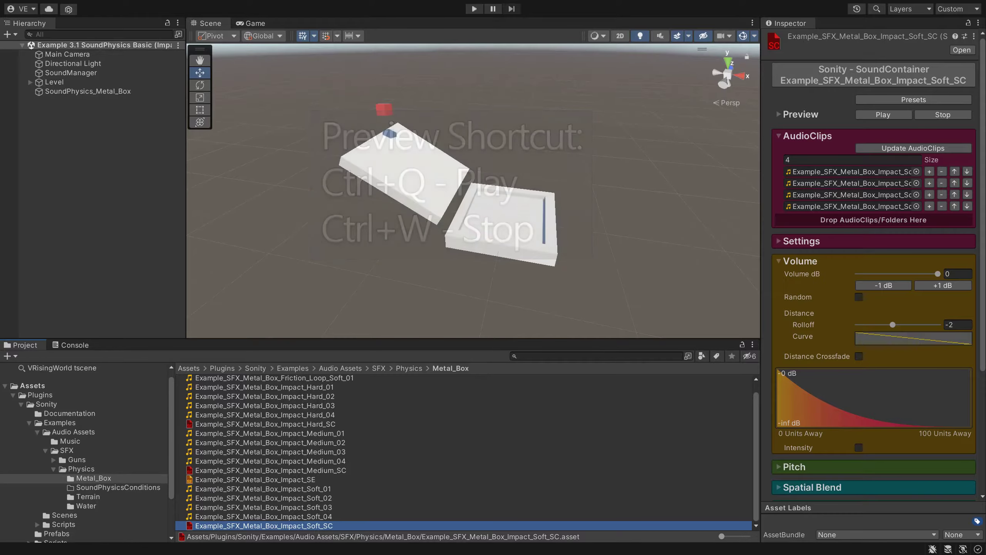
- Add the Sonity - Sound Physics No Friction component to SoundPhysics_Metal_Box and check its Rigidbody and Box Collider
left_click(93, 92)
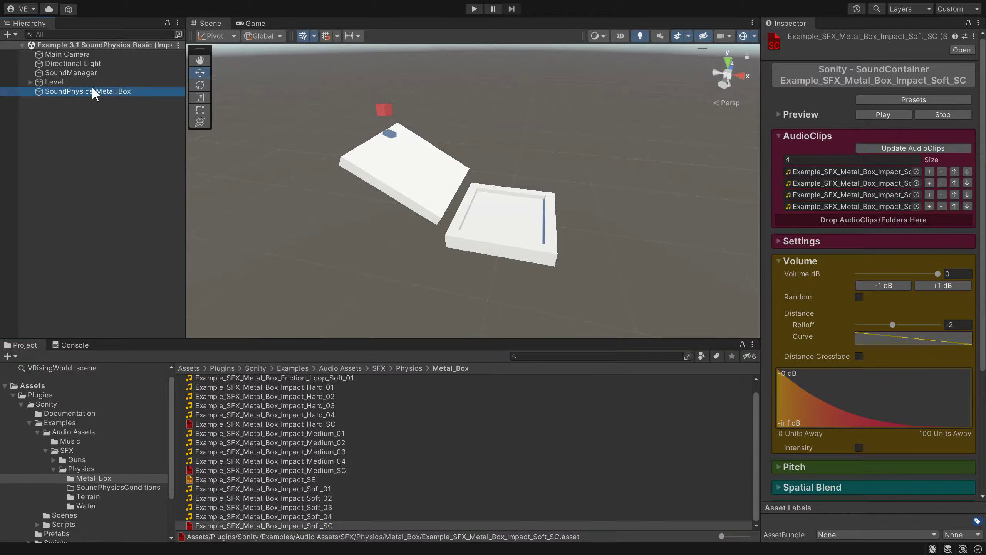
left_click(847, 218)
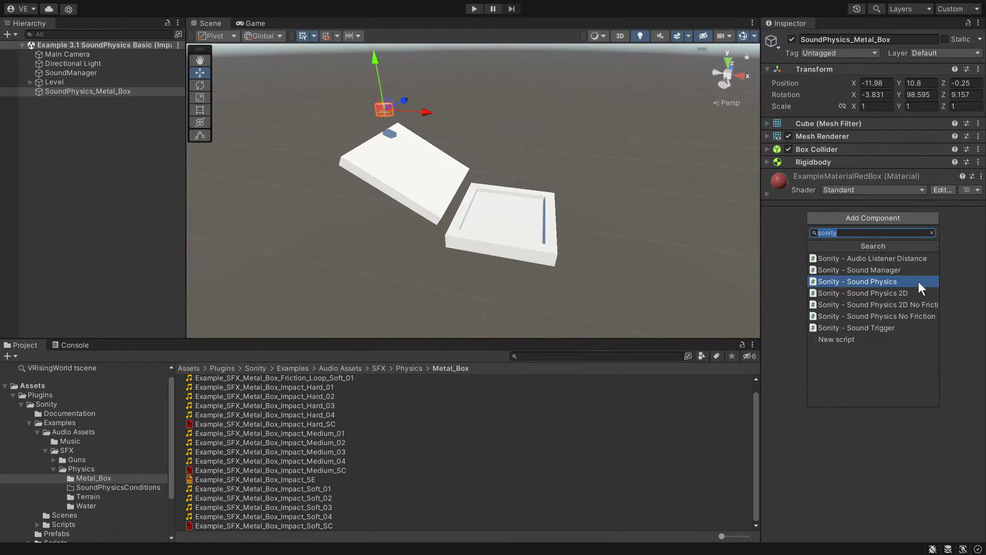
left_click(919, 316)
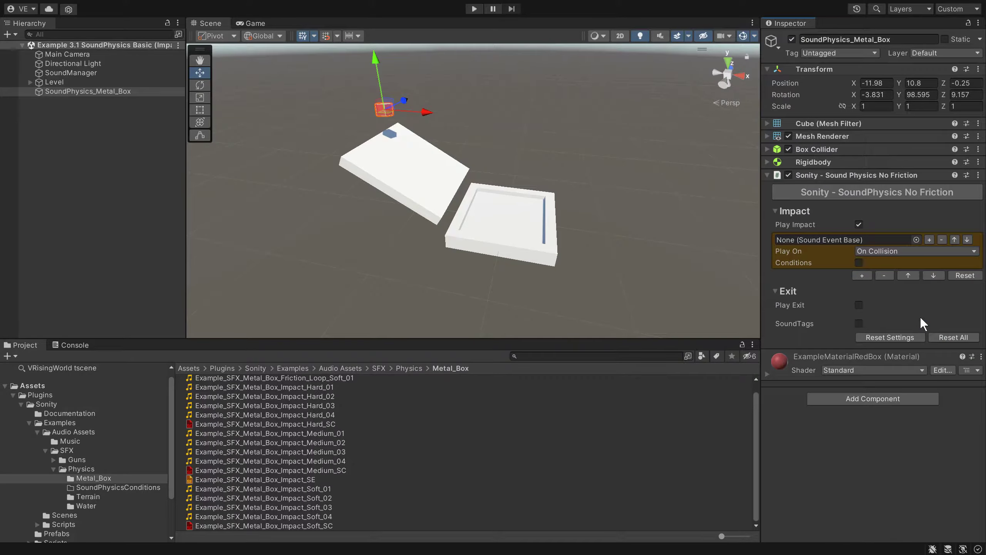
left_click(767, 161)
left_click(767, 149)
left_click(766, 149)
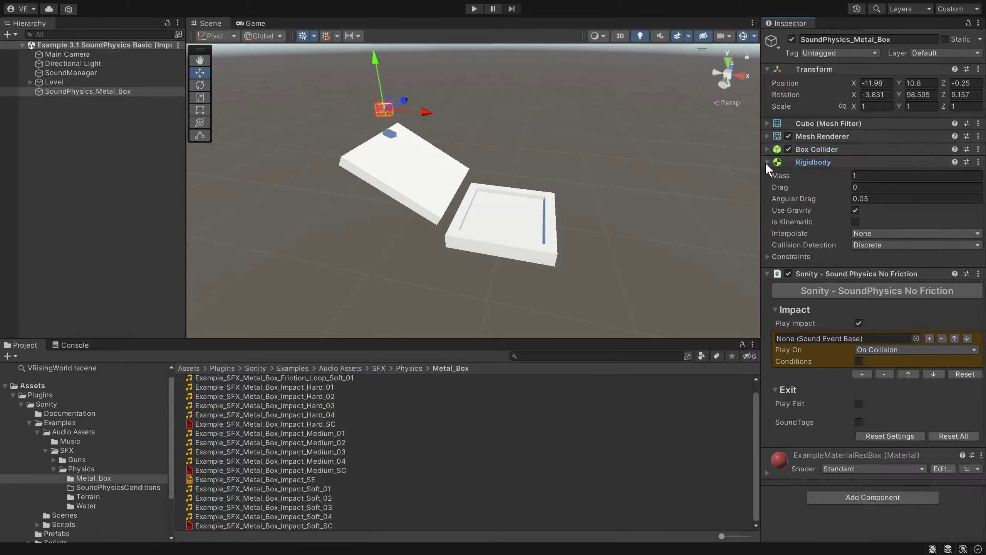
left_click(766, 162)
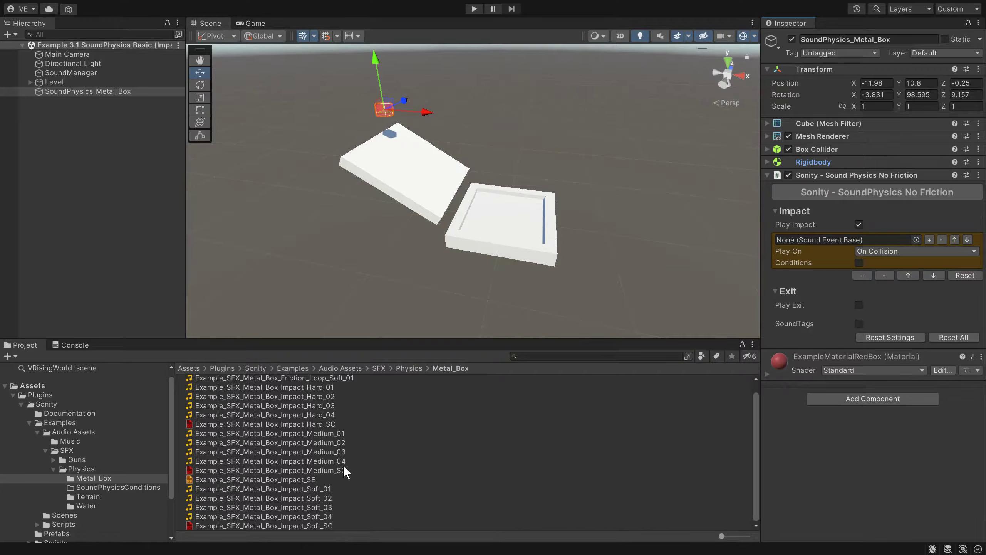
- Assign Example_SFX_Metal_Box_Impact_SE as the impact sound with Play On set to On Collision, and play-test the scene
left_click_drag(288, 481, 867, 240)
left_click(894, 251)
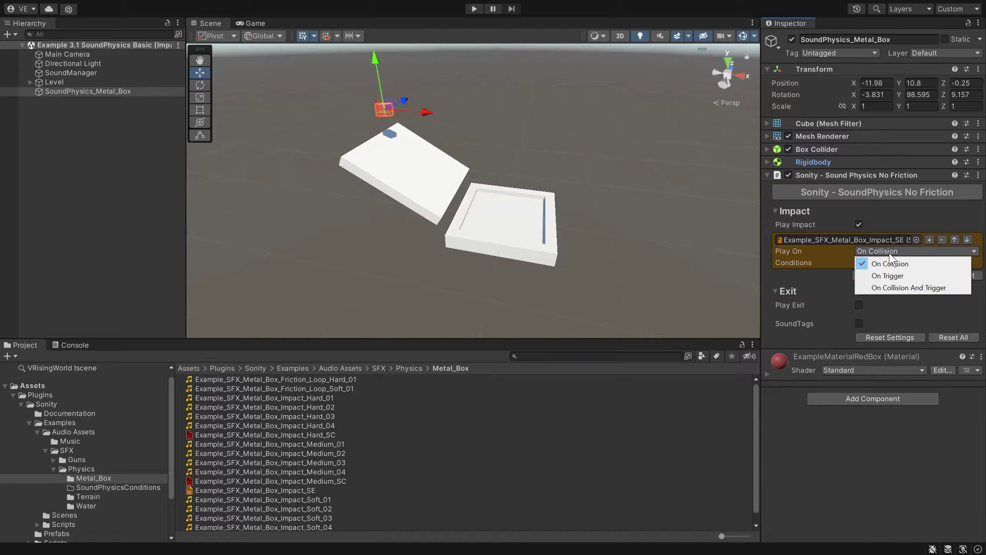
left_click(899, 266)
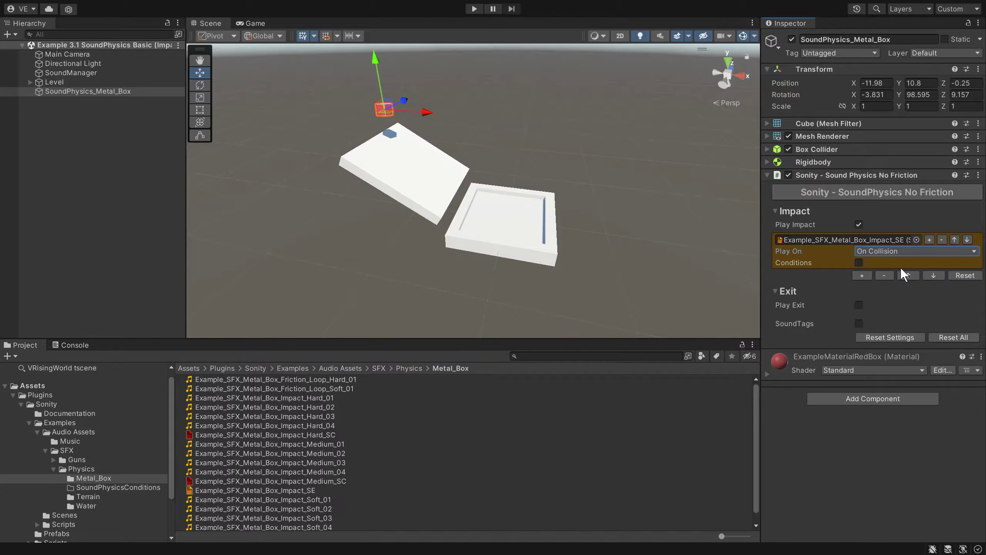
left_click(473, 10)
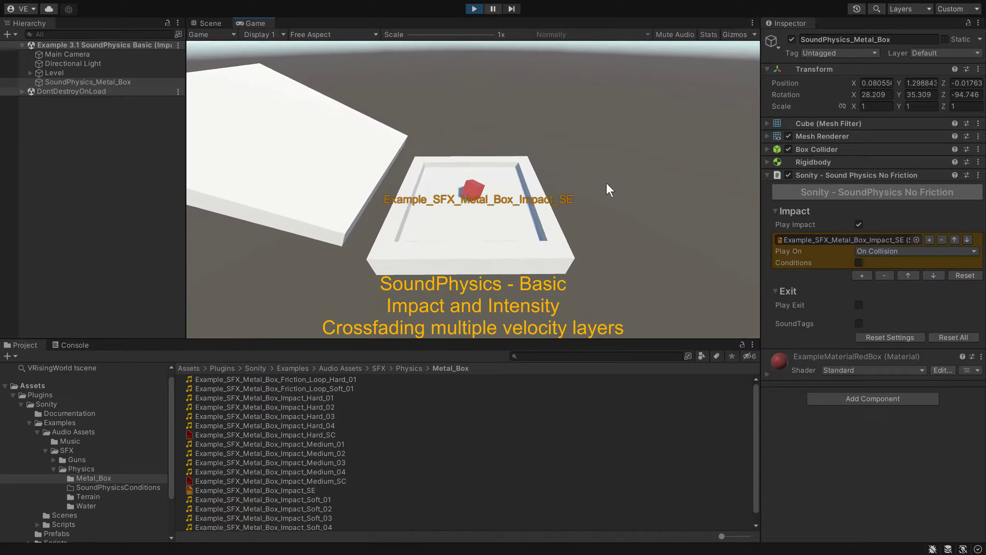
left_click(478, 8)
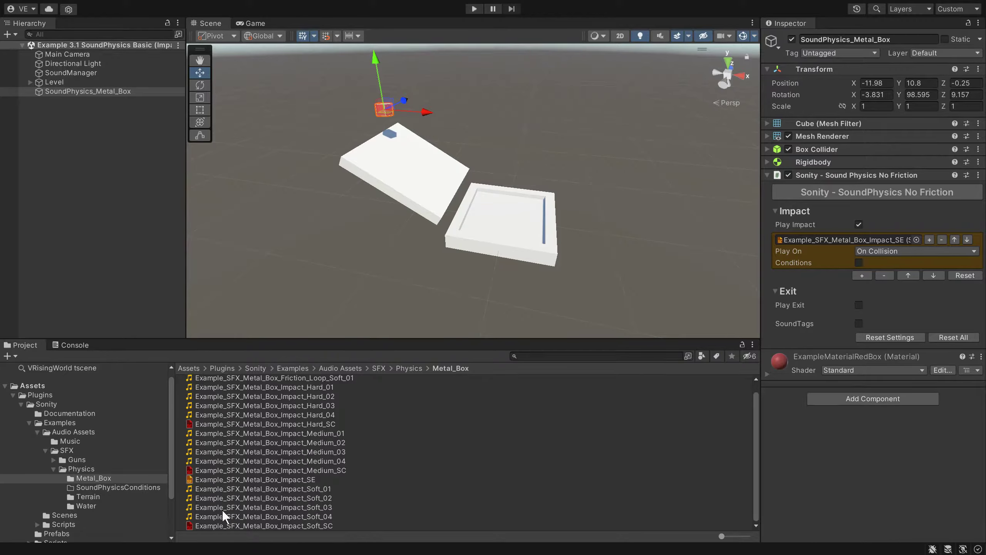
- Enable volume Intensity on the Soft, Medium and Hard metal box impact SoundContainers together
left_click(224, 525)
left_click(234, 470, "ctrl")
left_click(245, 423, "ctrl")
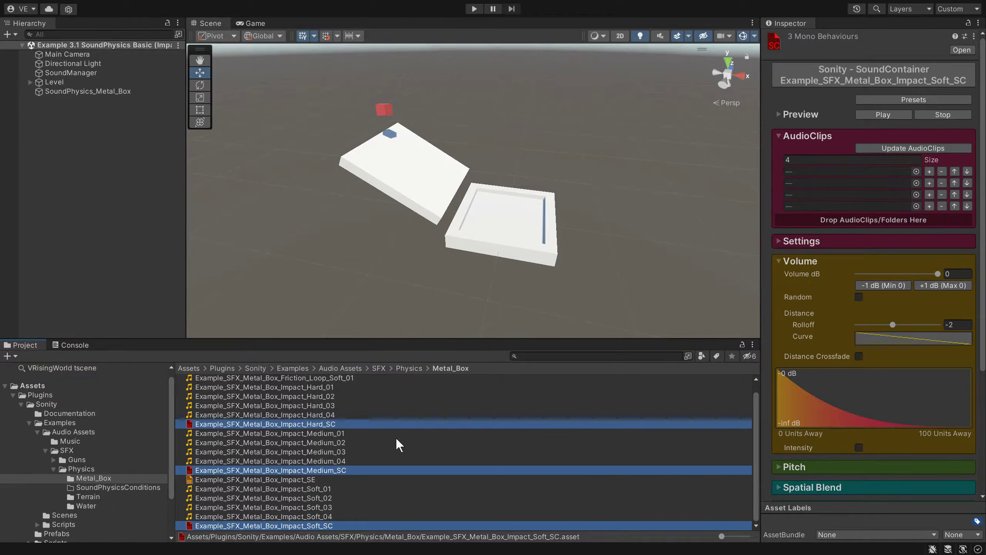
left_click(858, 446)
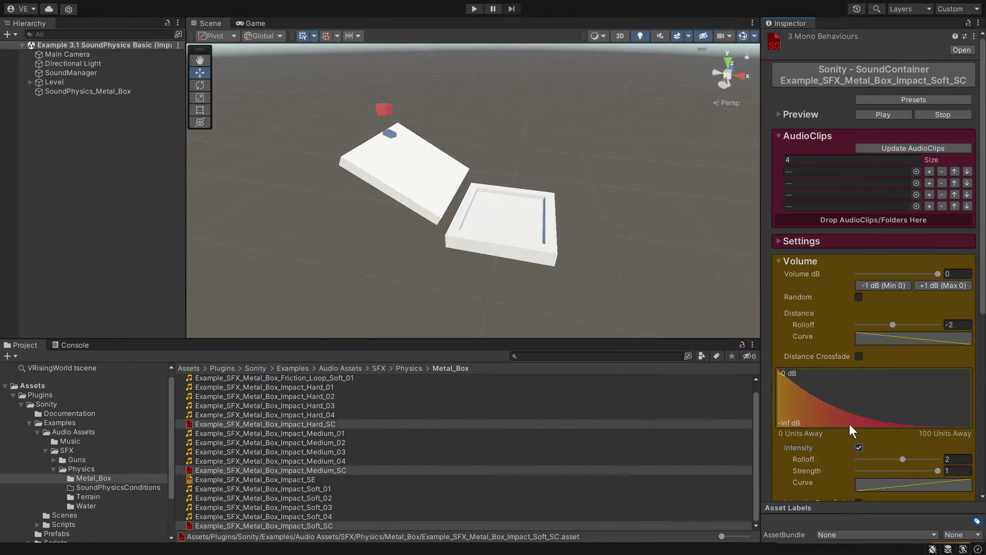
scroll(848, 423, "down", 5)
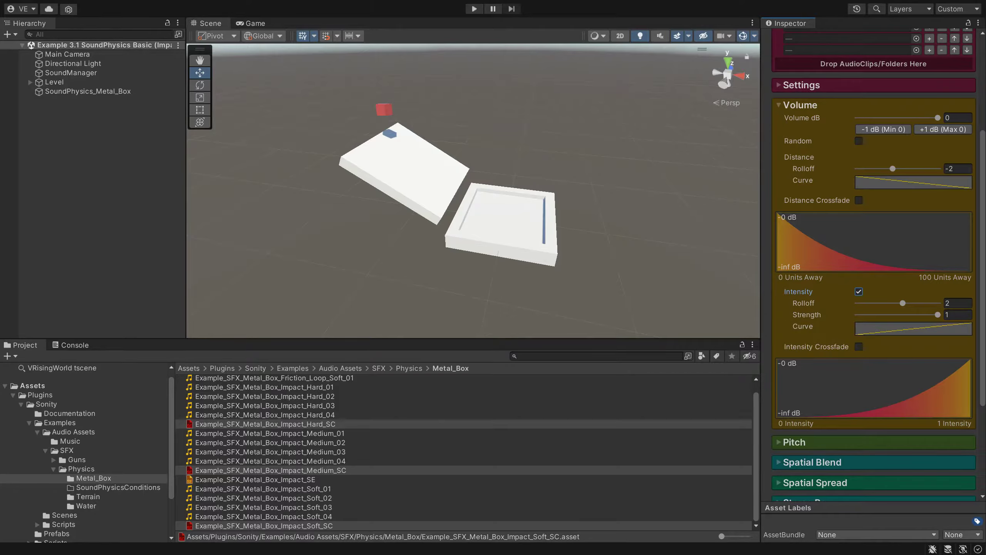
- Review the Pitch settings of the three selected impact SoundContainers
scroll(806, 416, "down", 5)
left_click(803, 314)
scroll(815, 333, "down", 3)
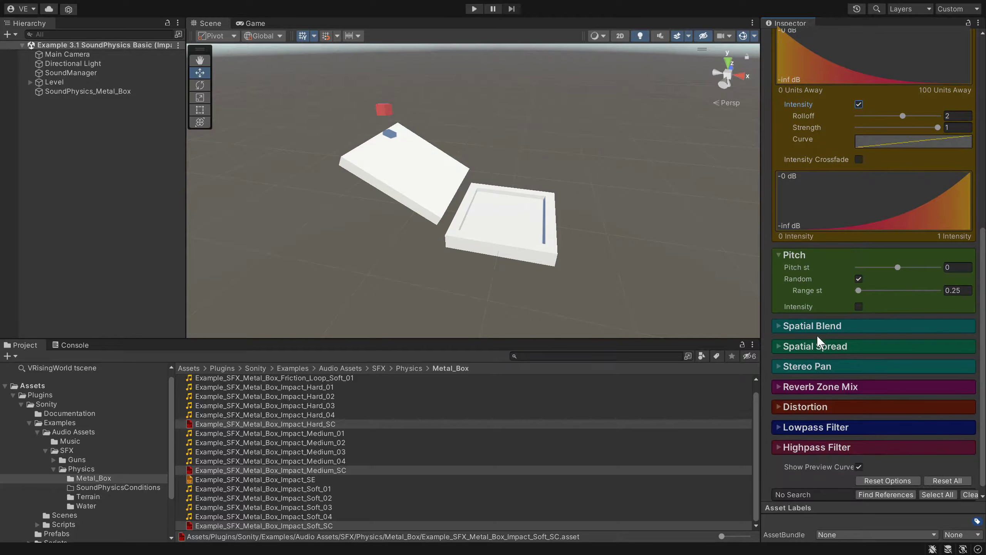
left_click(807, 258)
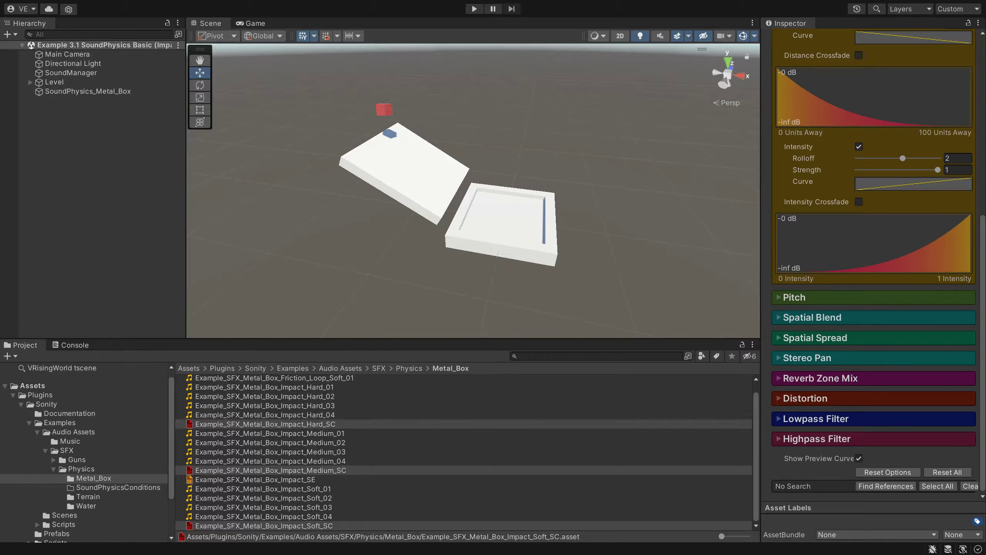
- Play-test the scene to hear the metal box impacts with volume intensity enabled
left_click(474, 9)
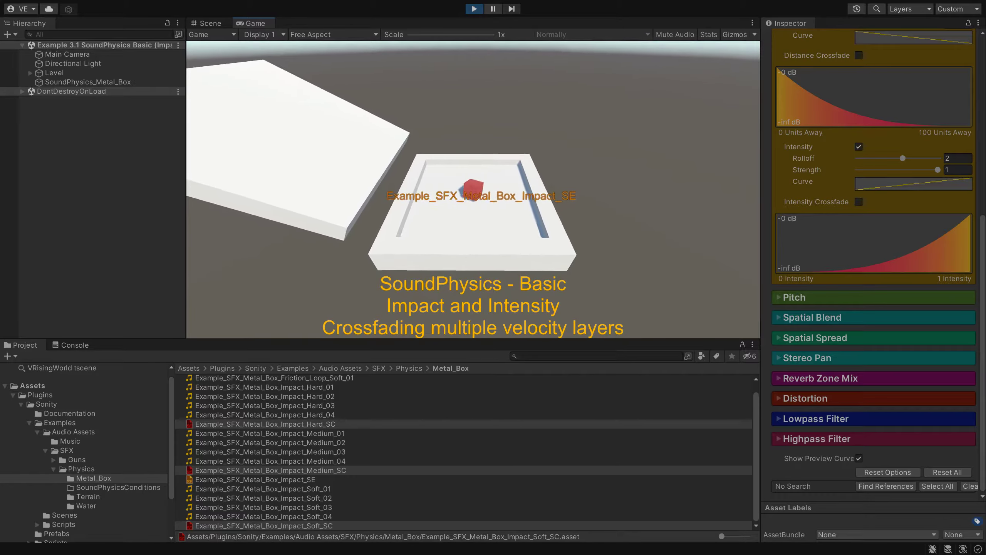
left_click(474, 8)
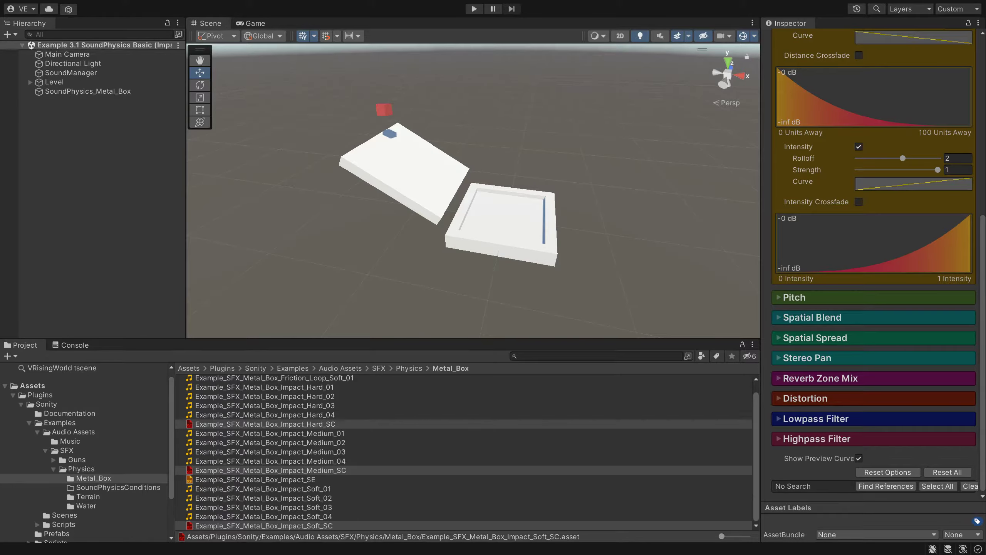
- Enable Intensity Record on Example_SFX_Metal_Box_Impact_SE and run the scene to record its impact intensities
left_click(342, 479)
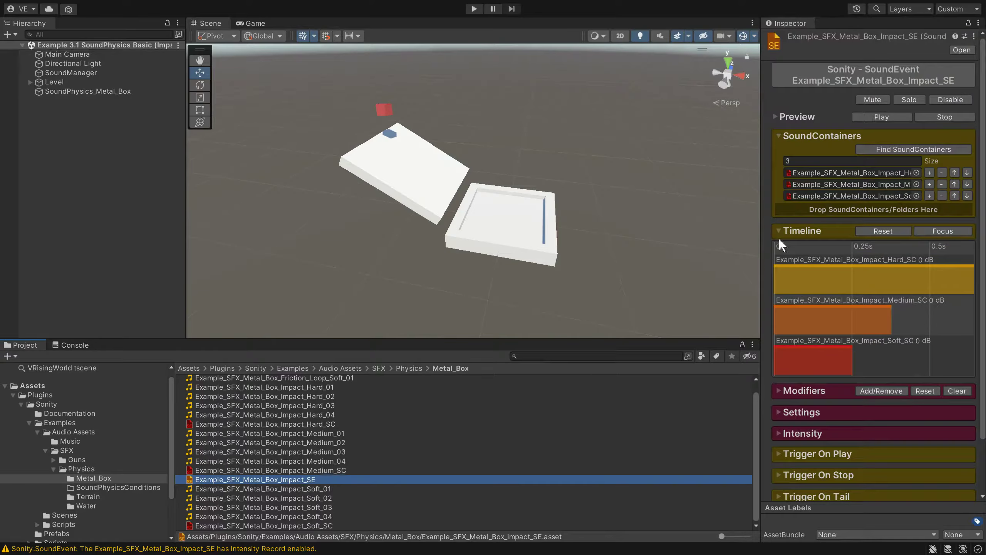
scroll(806, 454, "down", 2)
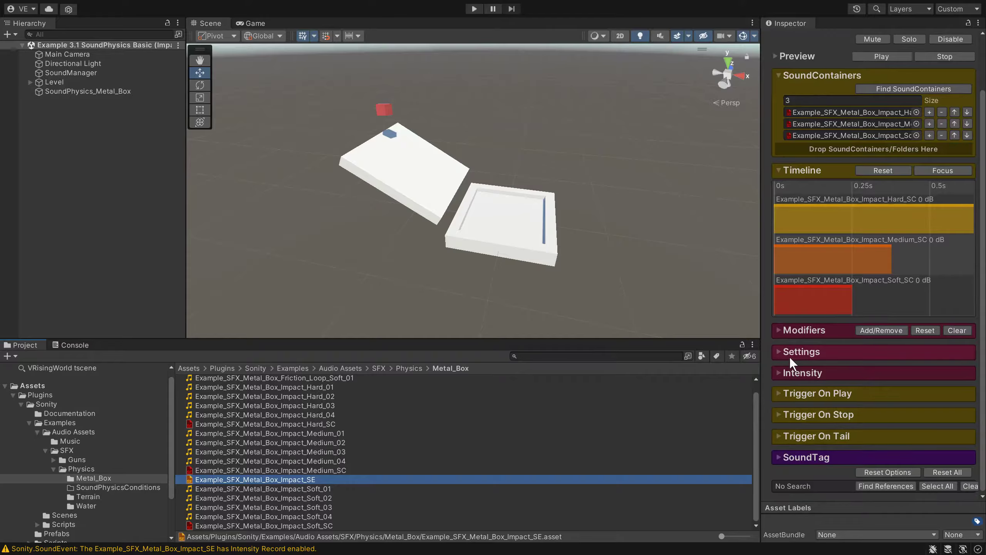
left_click(791, 372)
scroll(794, 372, "down", 5)
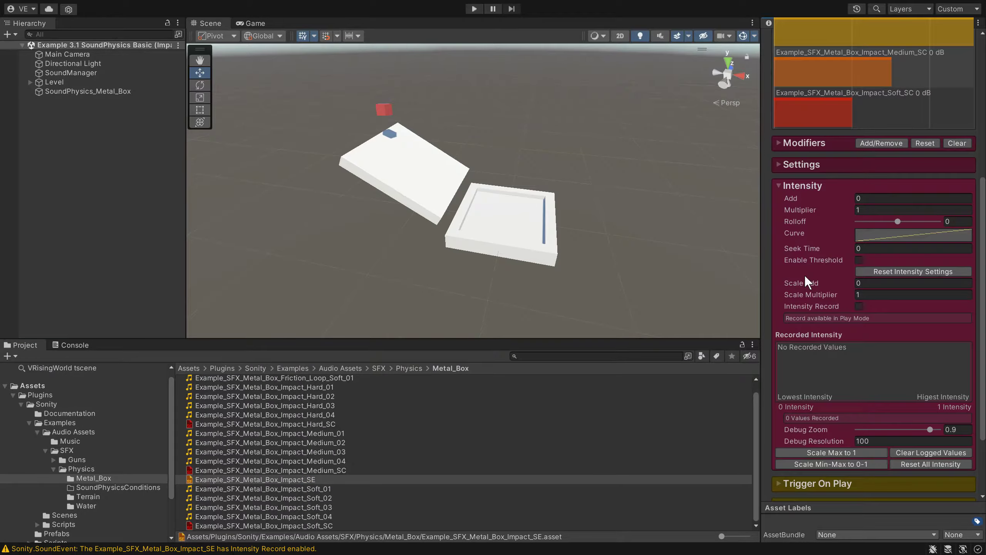
scroll(797, 342, "down", 2)
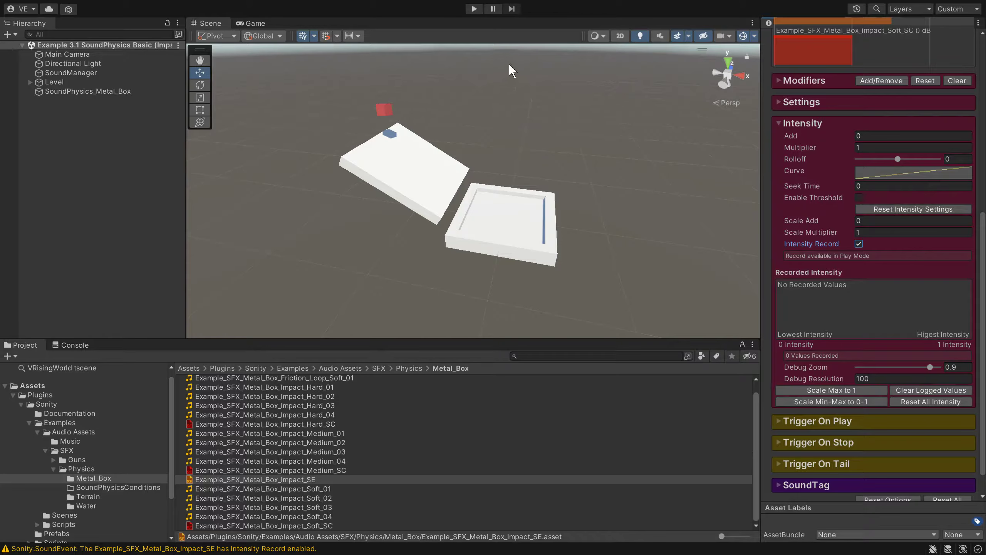
left_click(474, 9)
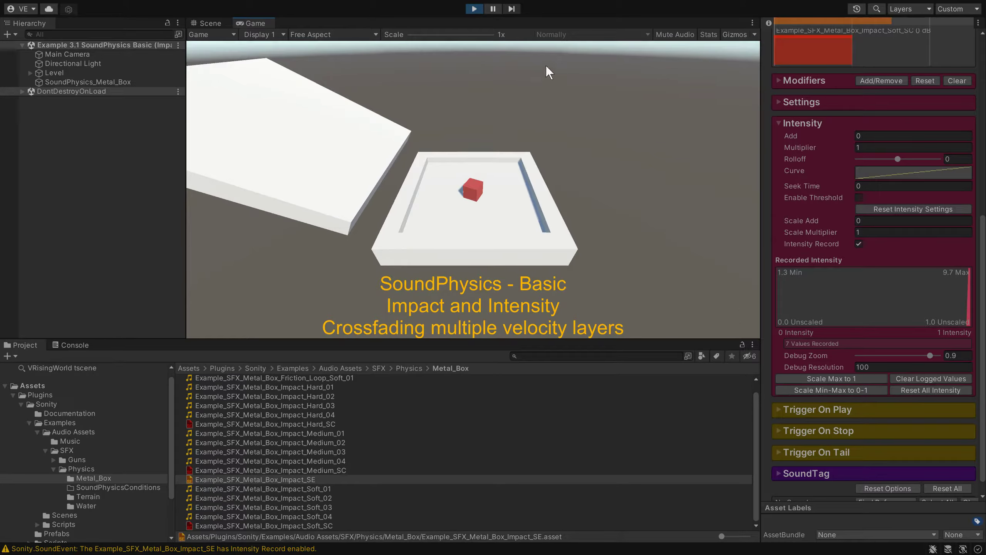
left_click(474, 8)
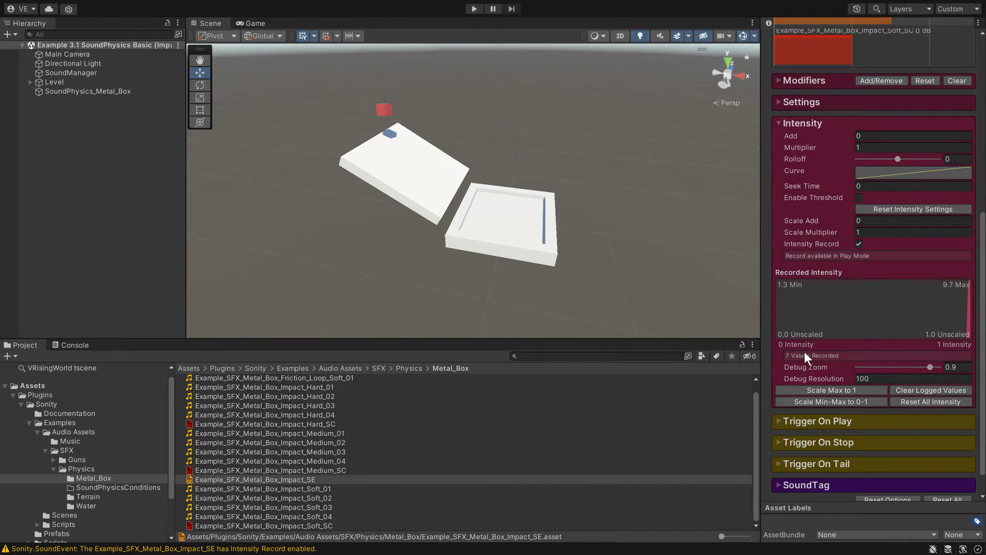
- Scale the maximum recorded intensity of the metal box impact SoundEvent to 1
left_click(823, 390)
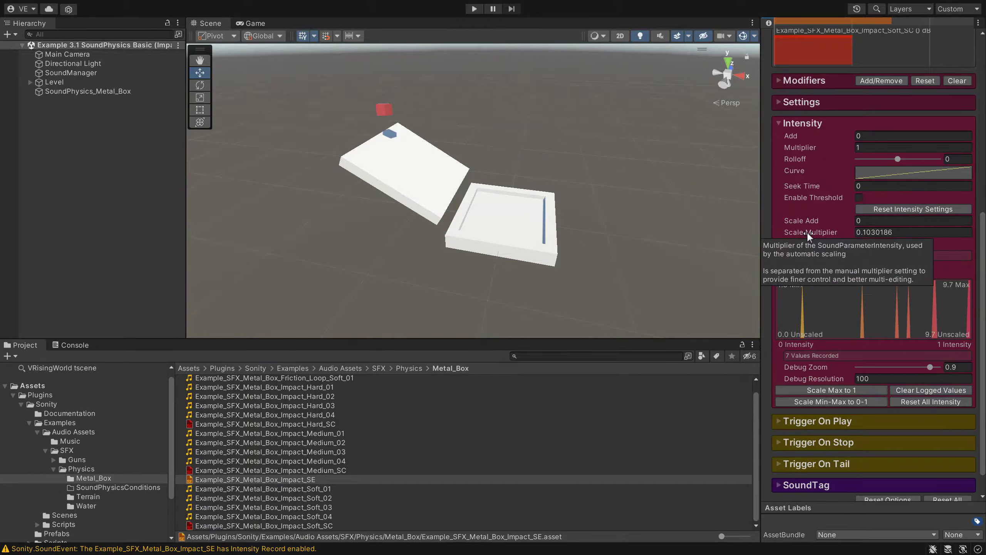
left_click(770, 229)
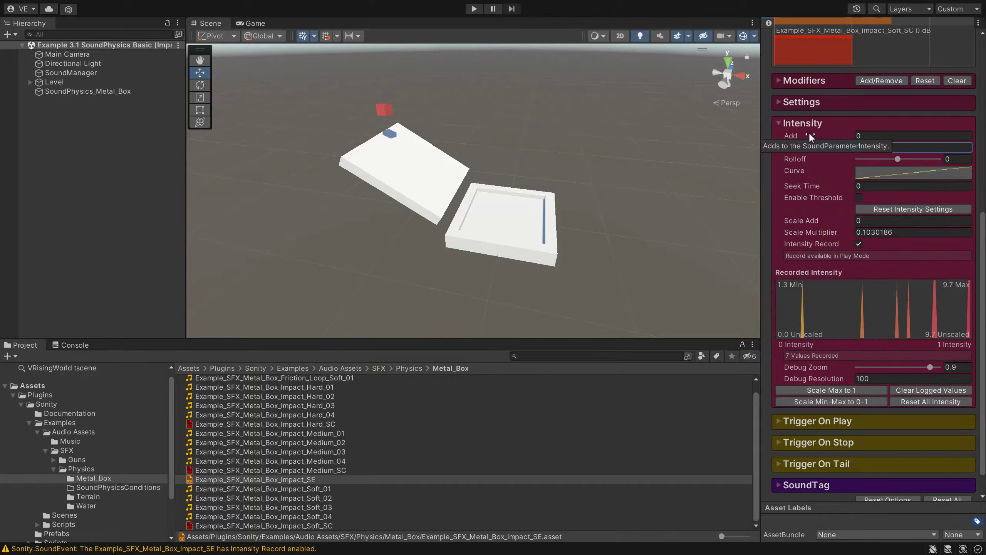
- Try adjusting the manual Add and Multiplier intensity values of the impact SoundEvent, and undo the changes
left_click_drag(809, 135, 843, 144)
key("ctrl+z")
key("ctrl+z")
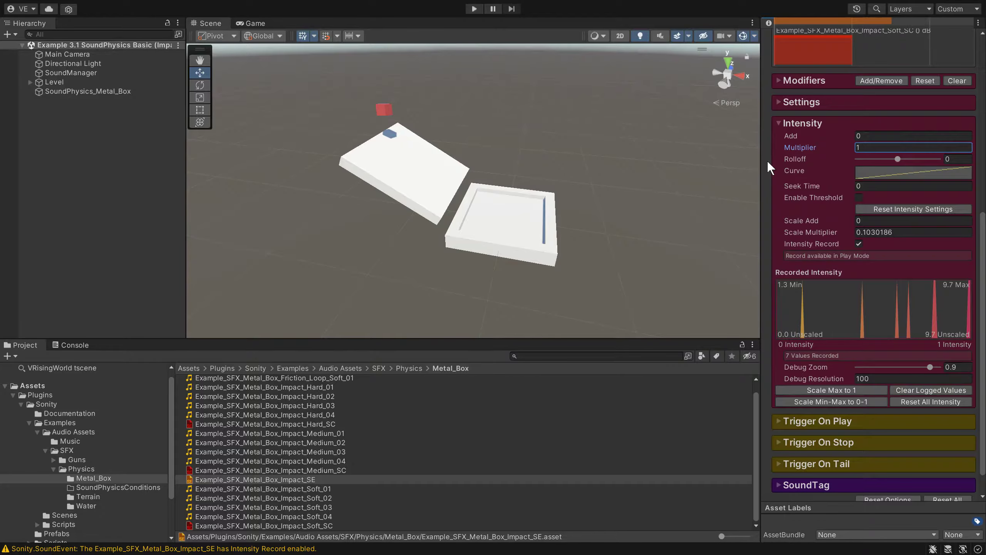
- Play-test the scene with the scaled intensity and disable Intensity Record on the impact SoundEvent
left_click(474, 9)
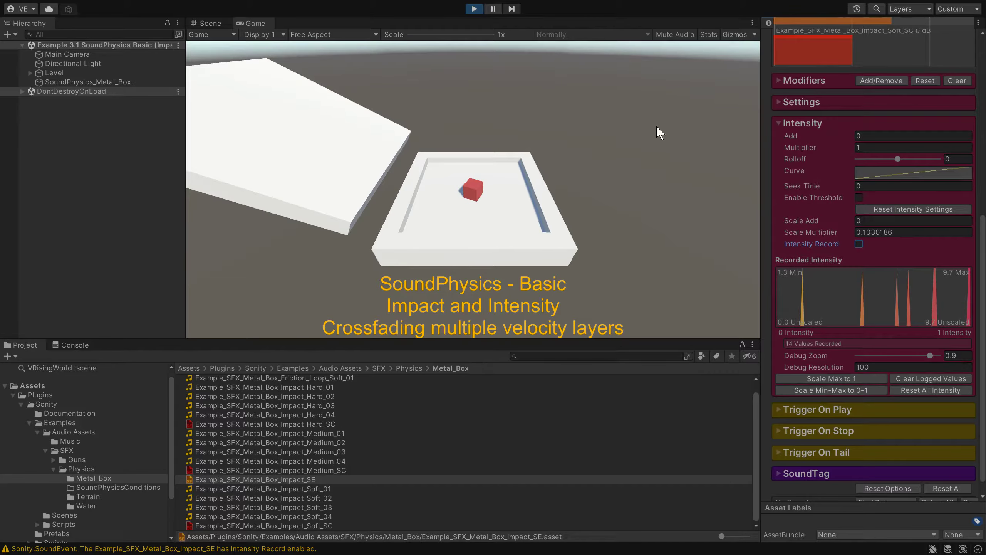
left_click(473, 9)
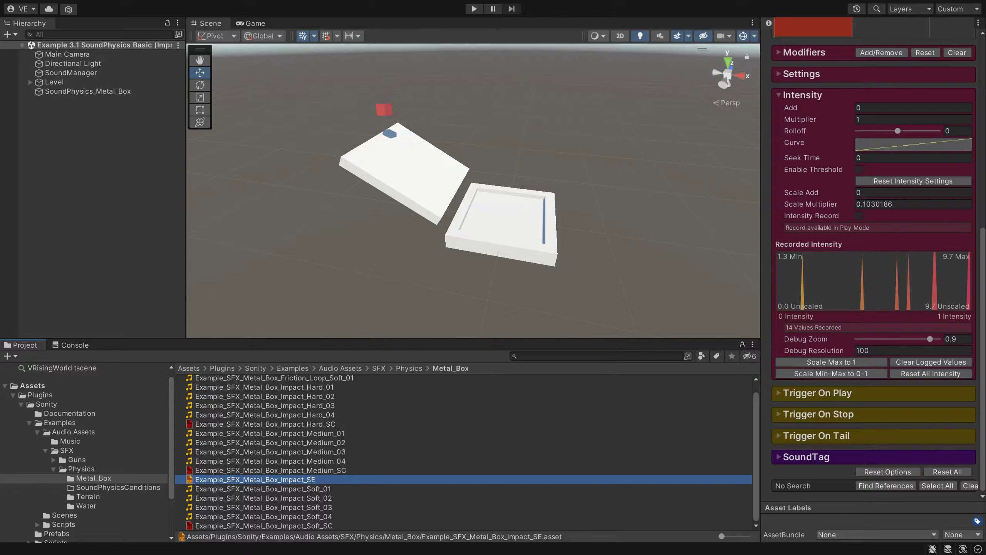
- Enable Intensity Crossfade with 3 layers on the Hard, Medium and Soft metal box impact SoundContainers together
left_click(337, 424)
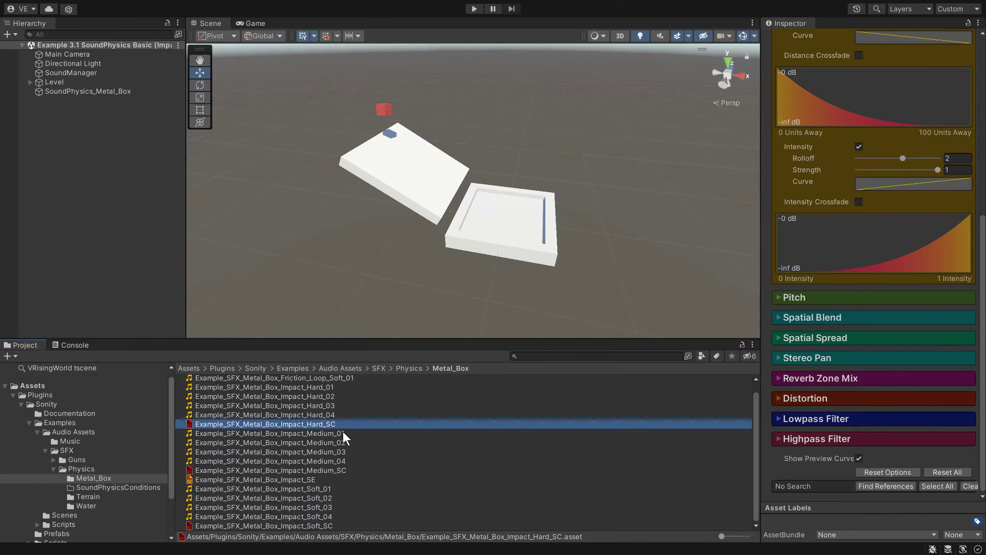
left_click(329, 470)
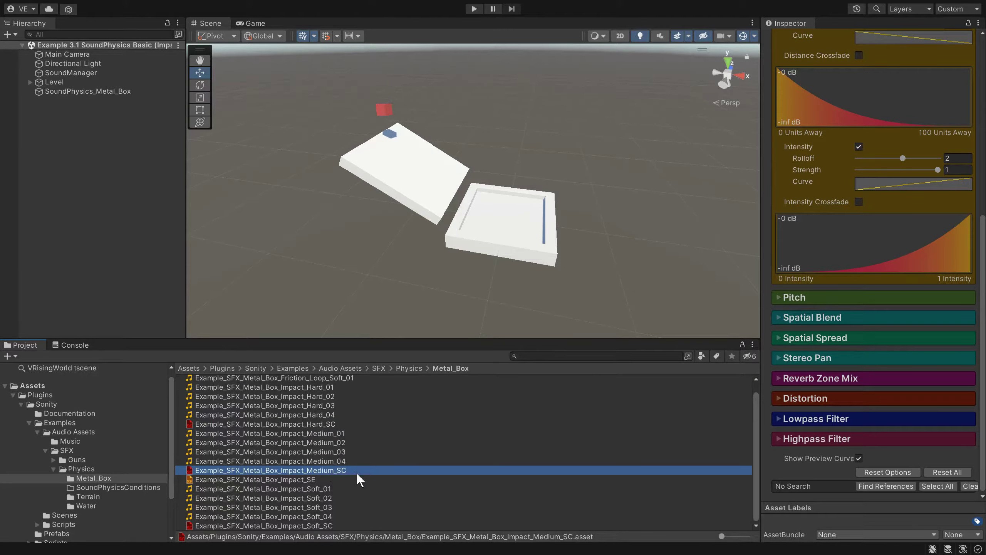
left_click(318, 525)
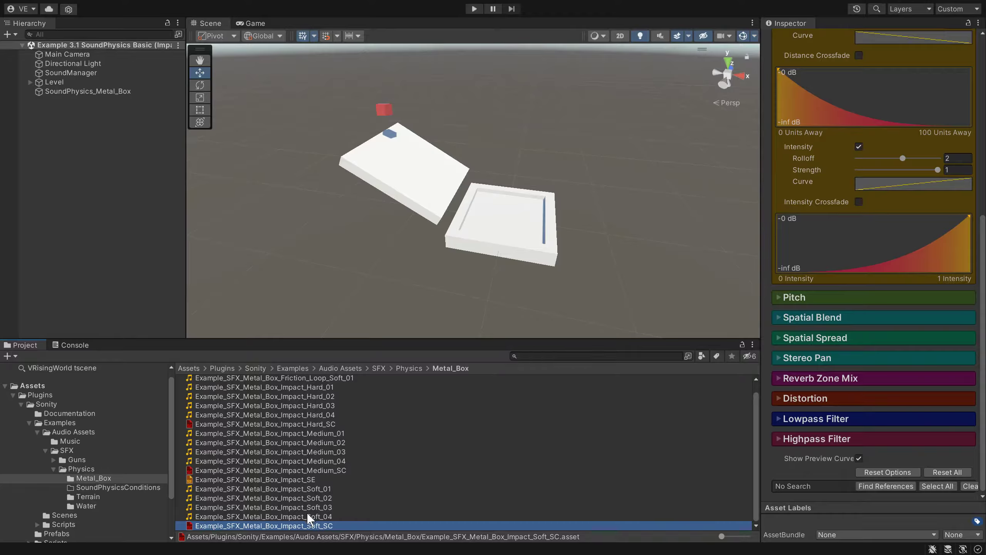
left_click(309, 470, "ctrl")
left_click(336, 424, "ctrl")
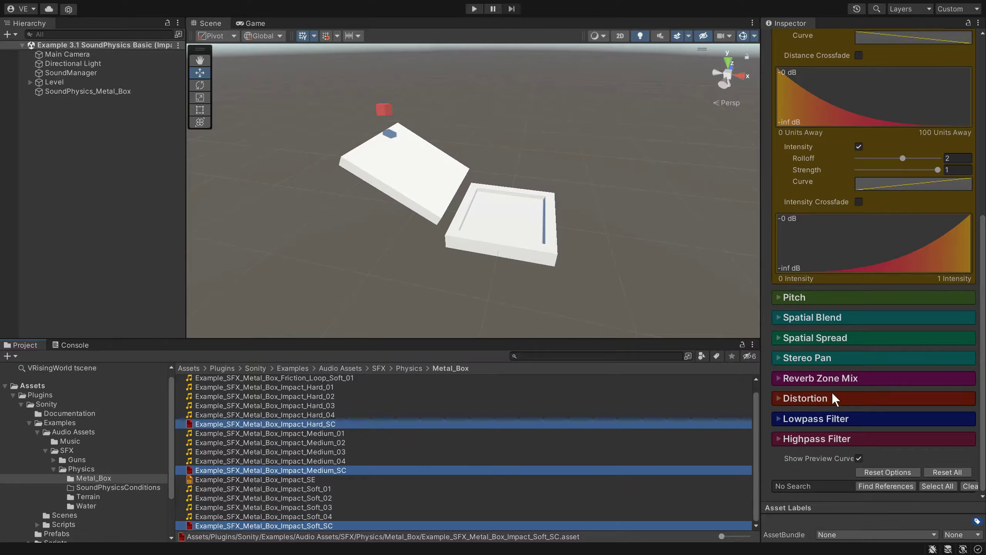
left_click(859, 201)
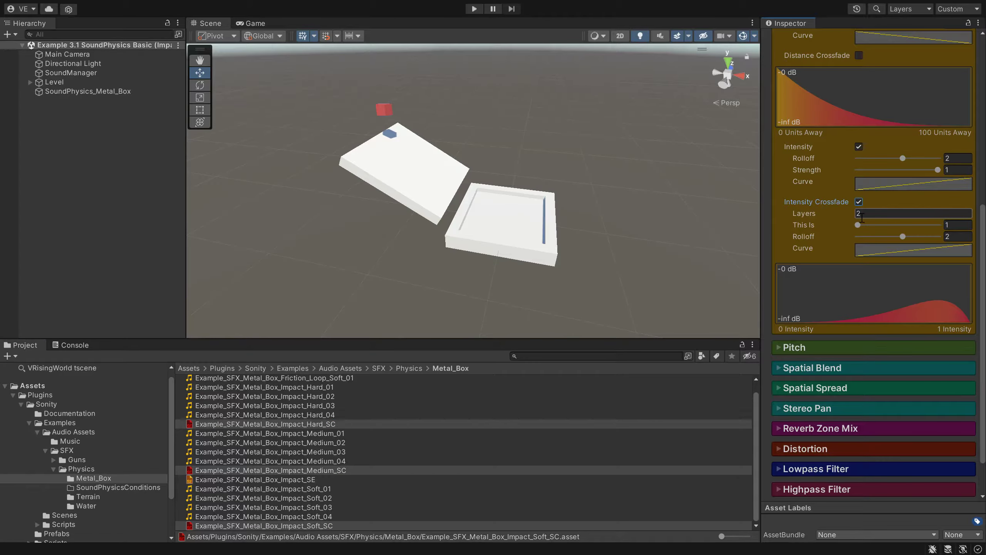
left_click(862, 215)
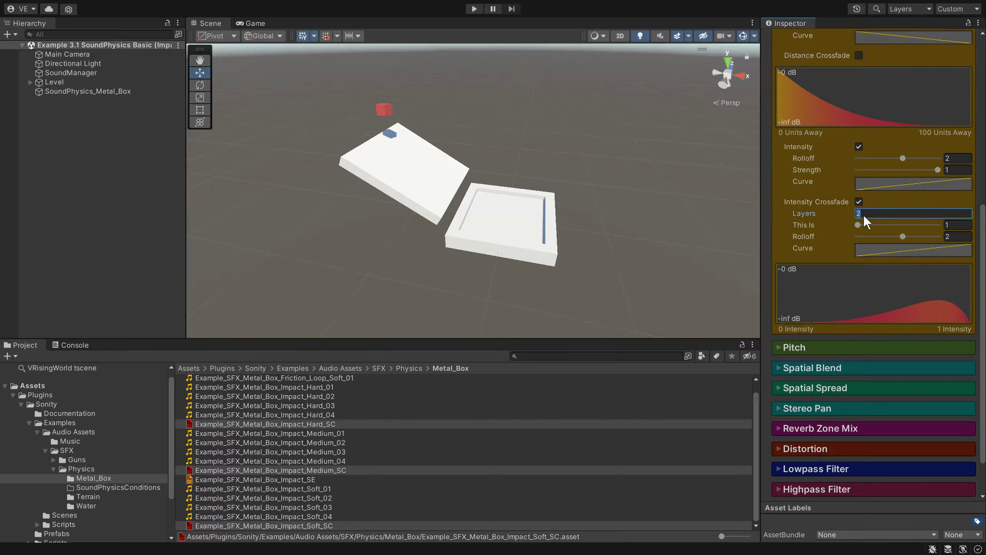
type("3")
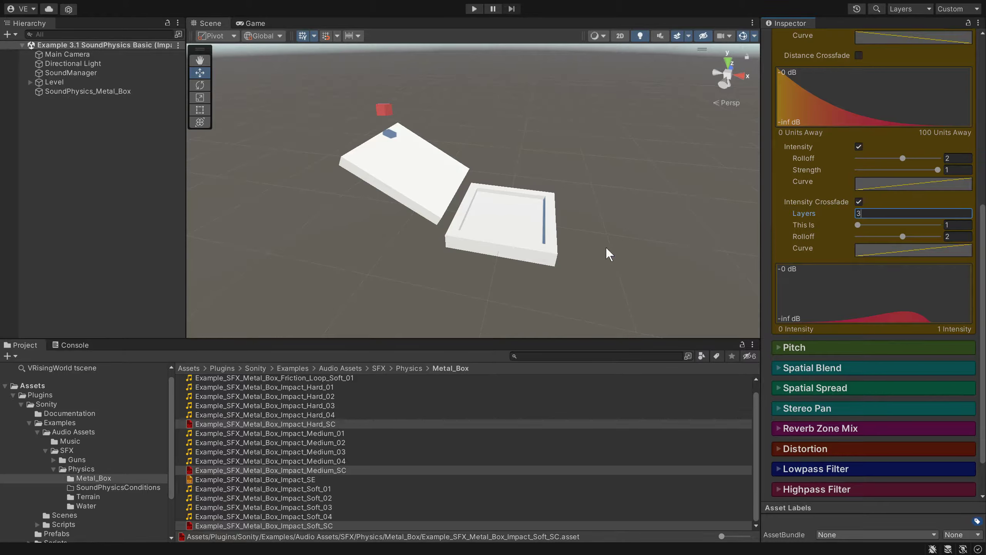
- Set the crossfade's This Is layer to 3 on the Hard impact SoundContainer and 2 on the Medium one, and check the Soft one
left_click(241, 424)
left_click_drag(862, 220, 882, 223)
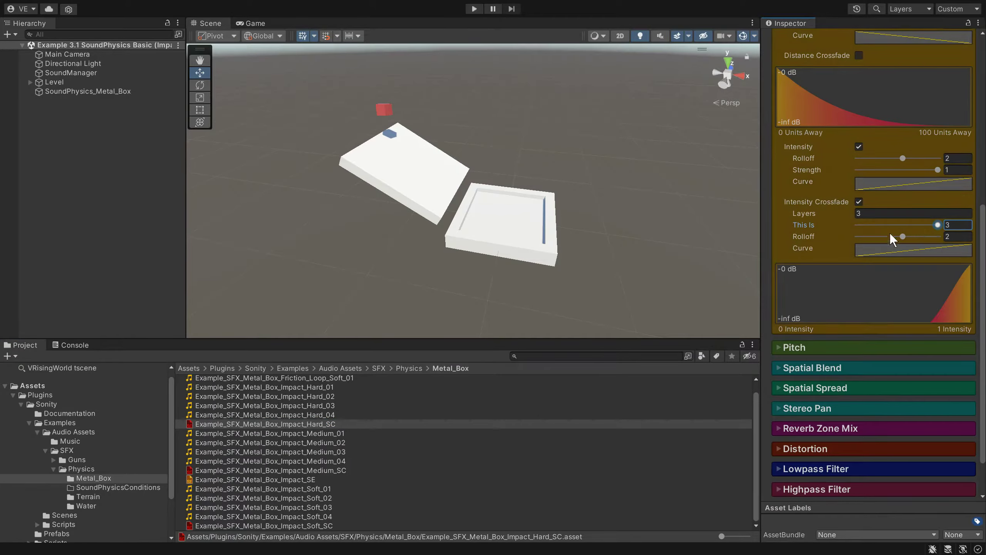
left_click(299, 471)
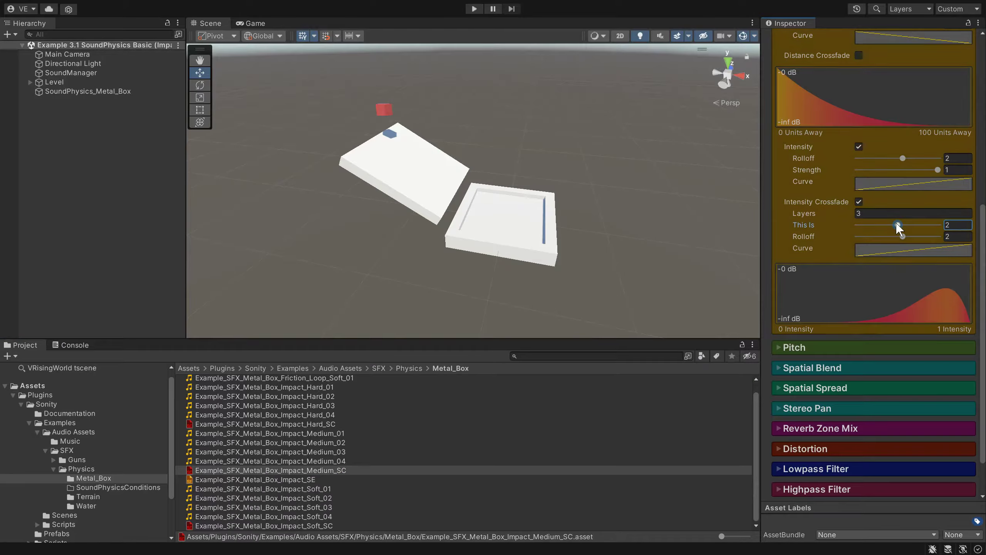
left_click(349, 526)
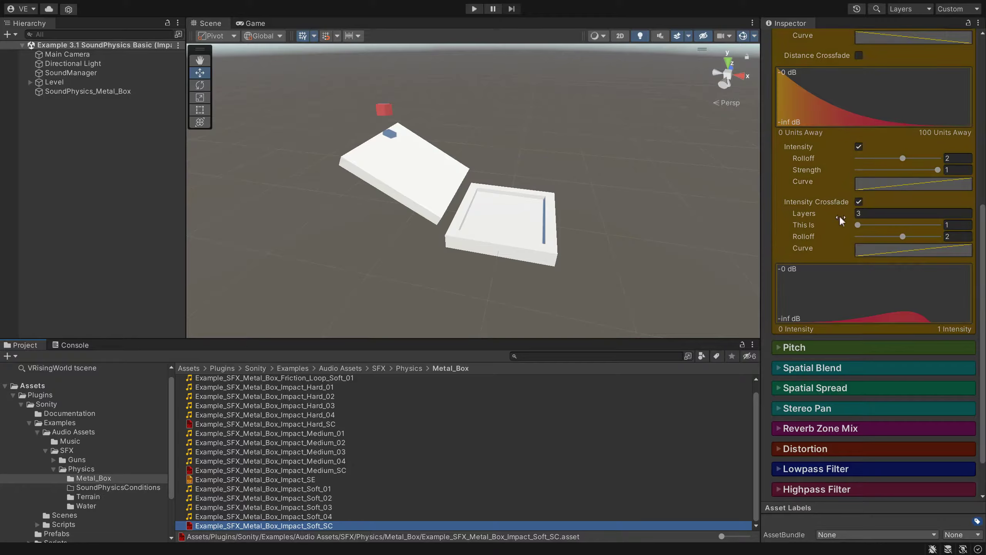
- Try 5 and 10 Intensity Crossfade layers on the Soft impact SoundContainer, and restore the Layers value to 3
left_click(860, 213)
type("5")
mouse_move(860, 224)
left_mouse_down()
mouse_move(934, 232)
mouse_move(872, 231)
mouse_move(863, 218)
left_mouse_up()
left_click(863, 213)
type("10")
left_click(871, 213)
type("3")
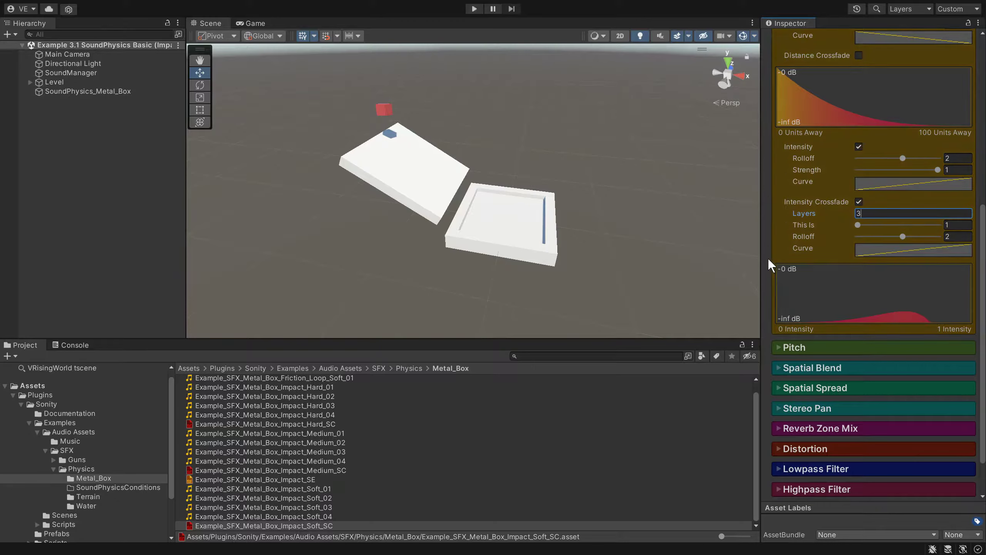
- Apply the Automatic Crossfades preset to the Hard, Medium and Soft impact SoundContainers
scroll(767, 258, "up", 8)
left_click(929, 99)
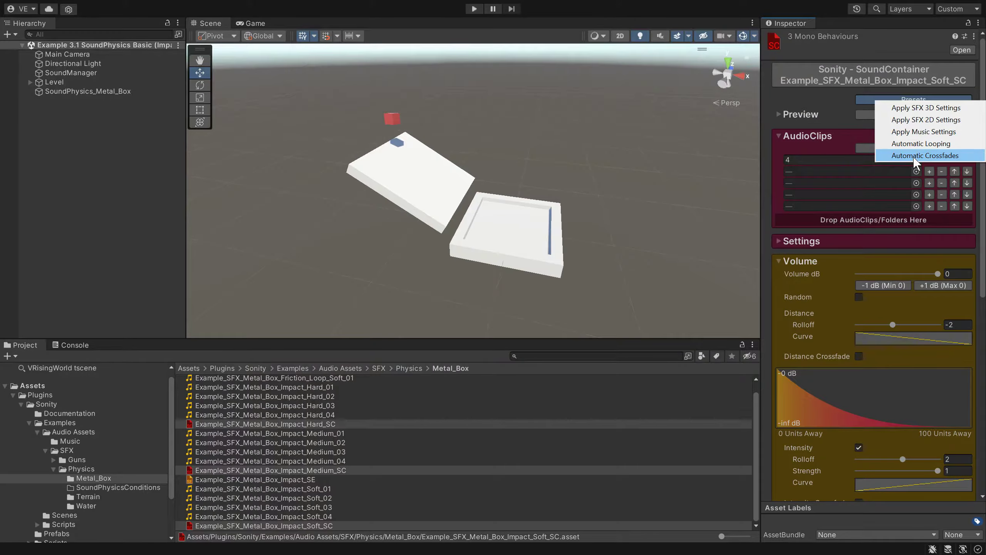
- Run the scene and enable Intensity Record on Example_SFX_Metal_Box_Impact_SE while it plays
left_click(473, 8)
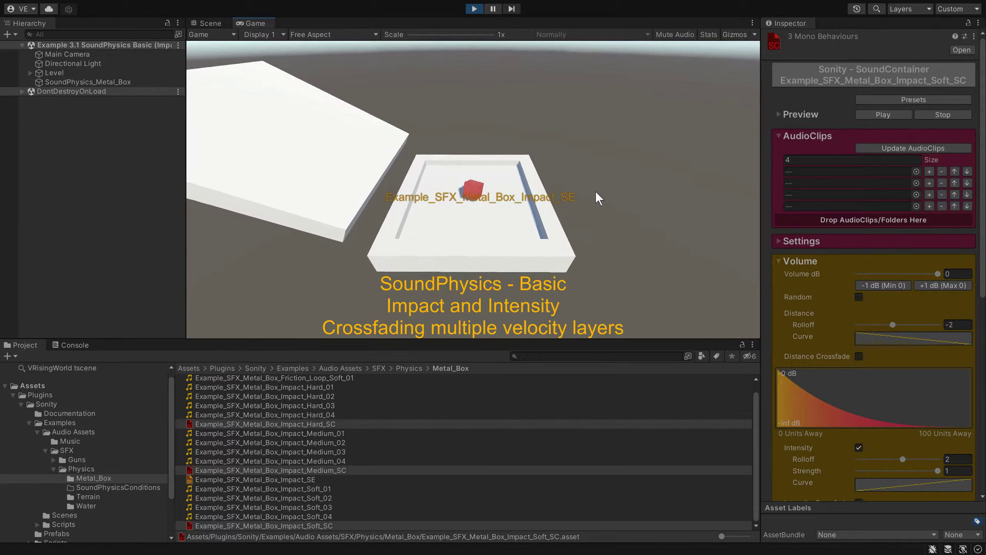
left_click(319, 479)
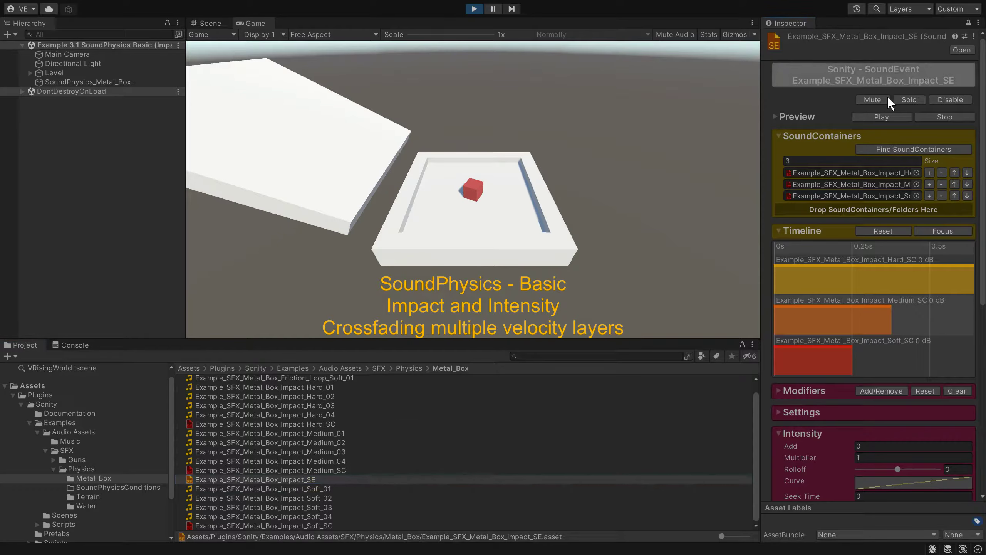
scroll(816, 194, "down", 3)
scroll(767, 258, "down", 7)
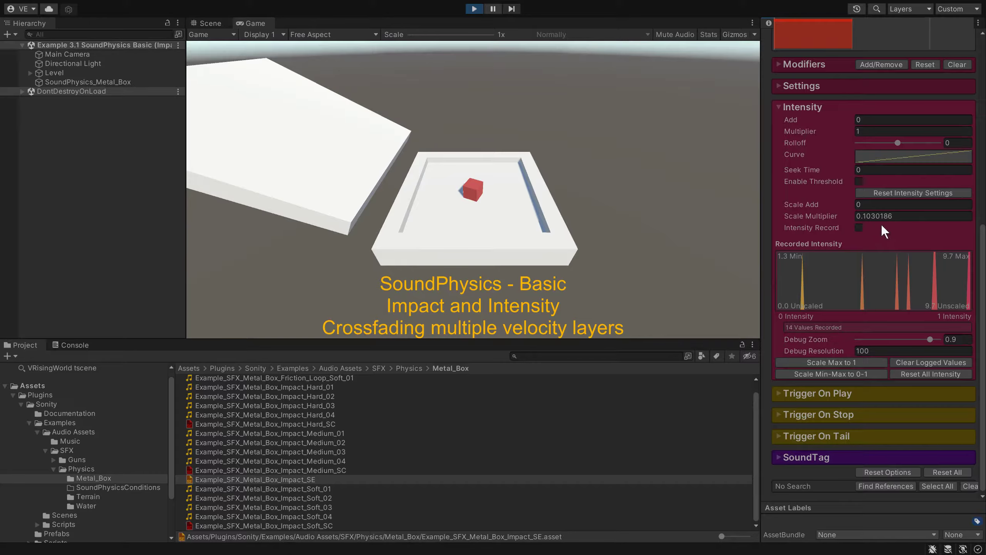
- Move the metal box around in the Scene view during play to record more impact intensities
left_click(220, 19)
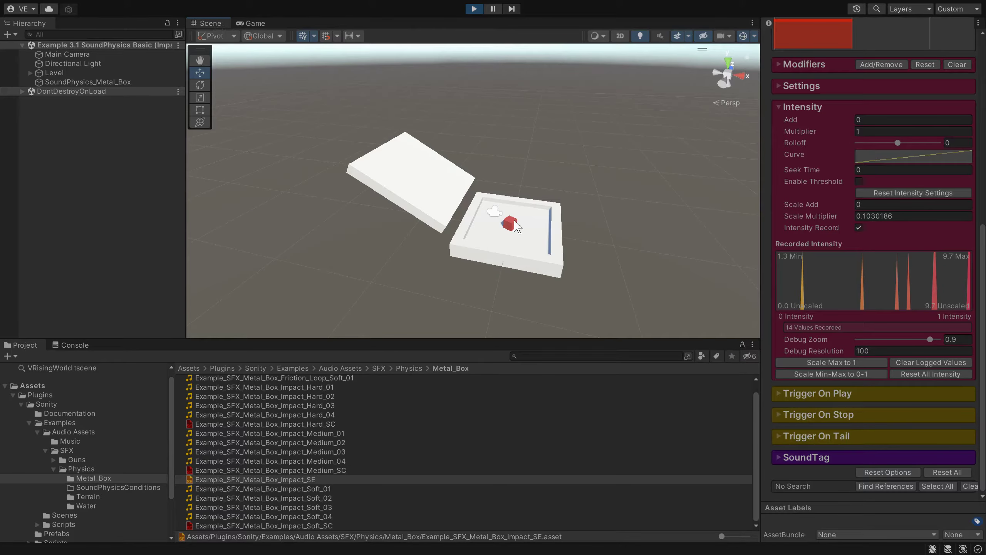
left_click(514, 223)
left_click_drag(524, 219, 543, 191)
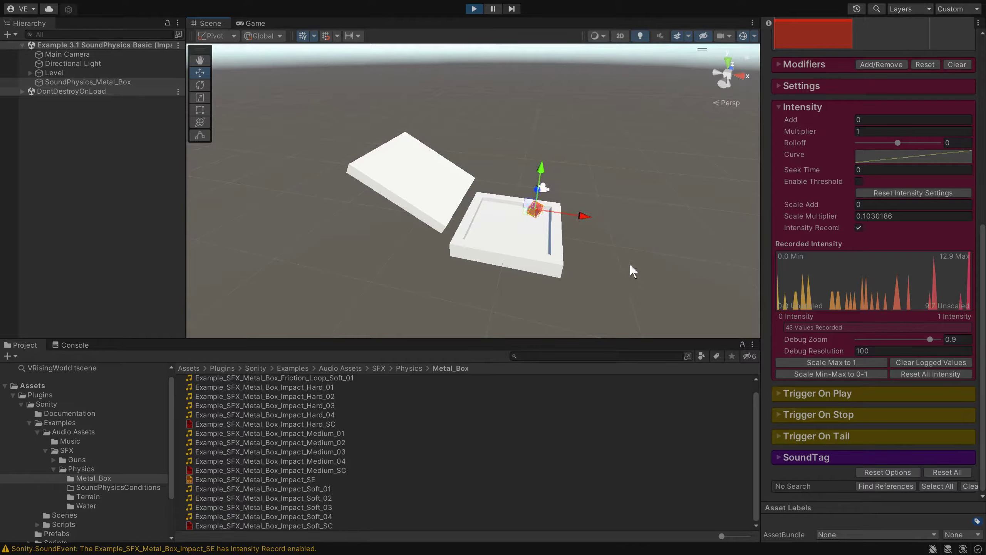
- Rescale the maximum recorded intensity to 1 and move the metal box around to test the impacts
left_click(818, 363)
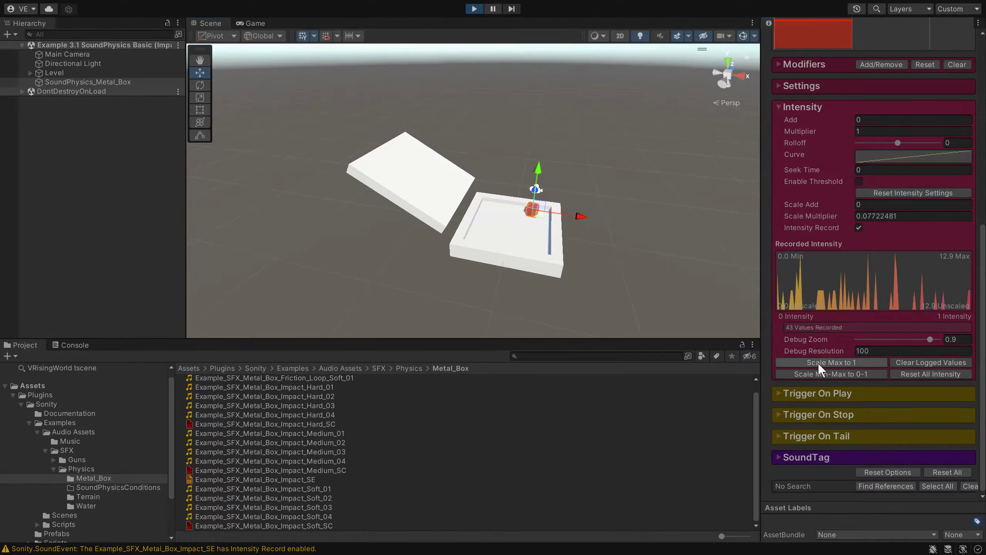
left_click_drag(538, 201, 456, 130)
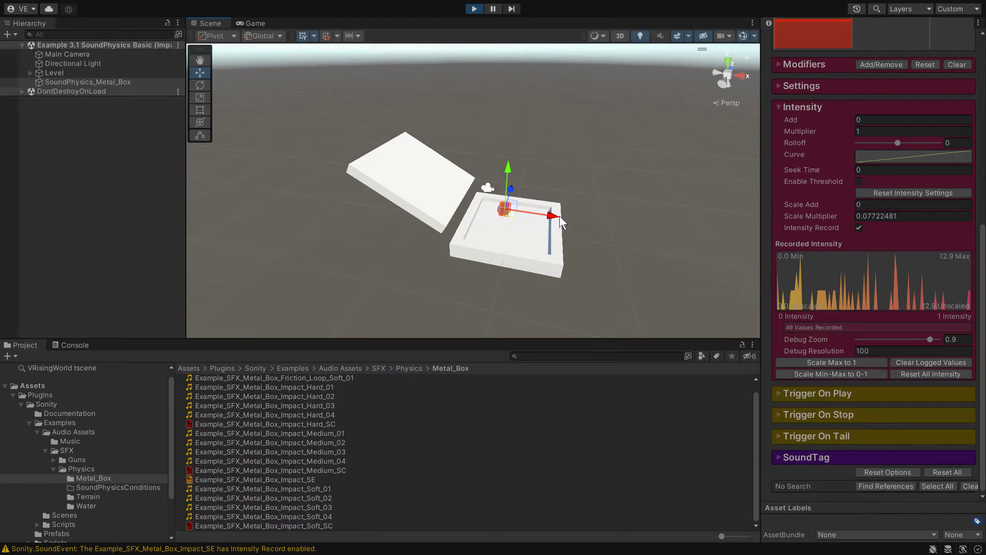
- Set the impact SoundEvent's intensity Multiplier to 1.2 and move the metal box around to test it
left_click_drag(844, 128, 846, 130)
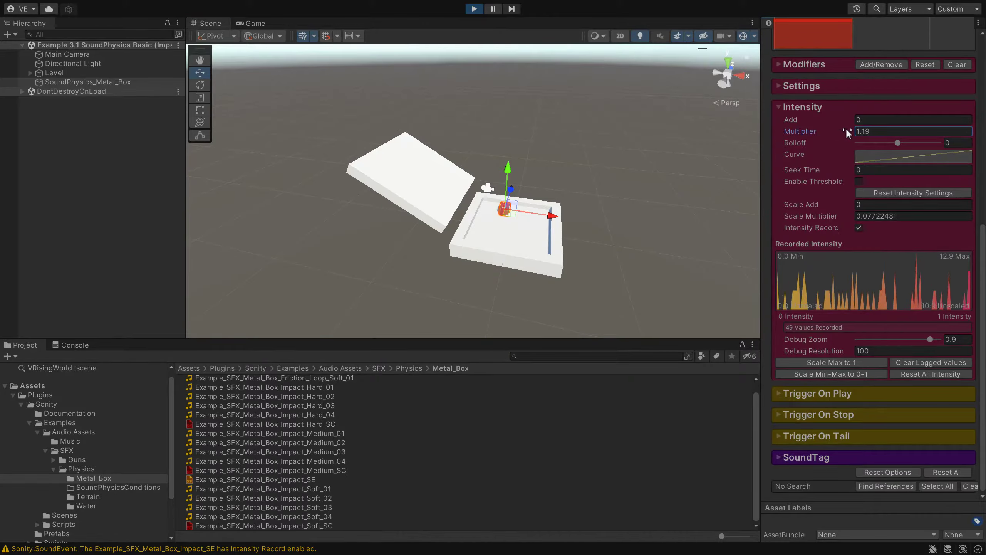
left_click(883, 134)
type("1.2")
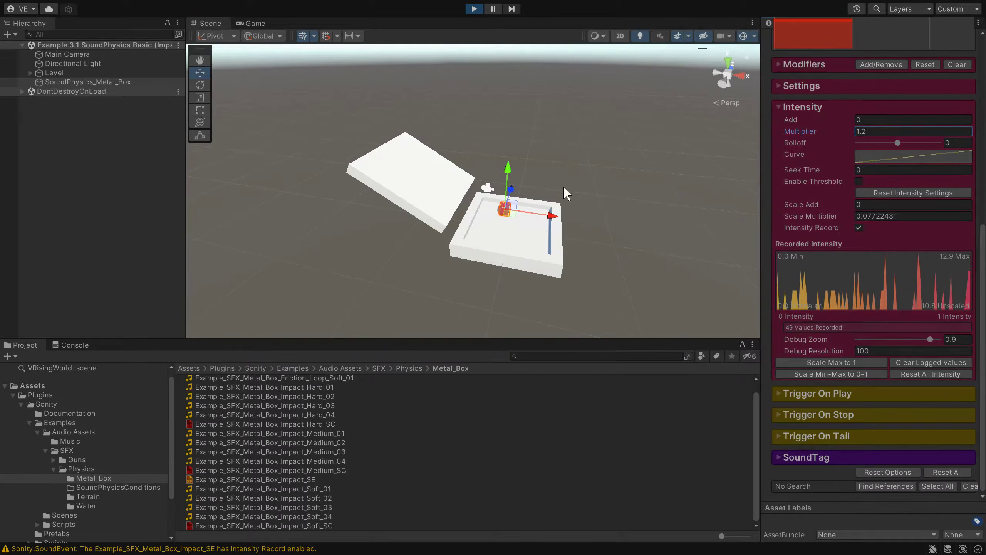
left_click_drag(512, 204, 453, 130)
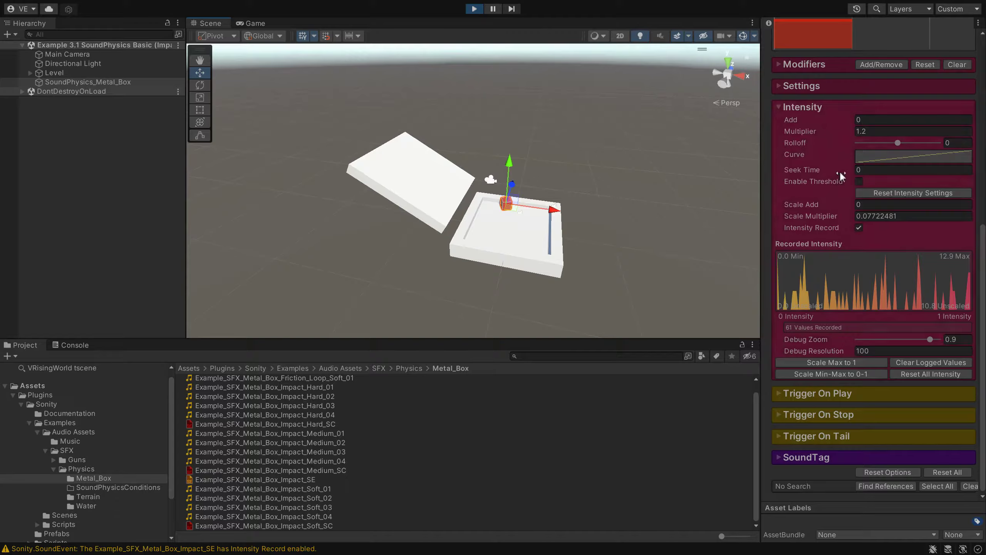
- Set the impact SoundEvent's intensity Rolloff to 0.9 and move the metal box around to test the impacts
left_click_drag(898, 142, 900, 140)
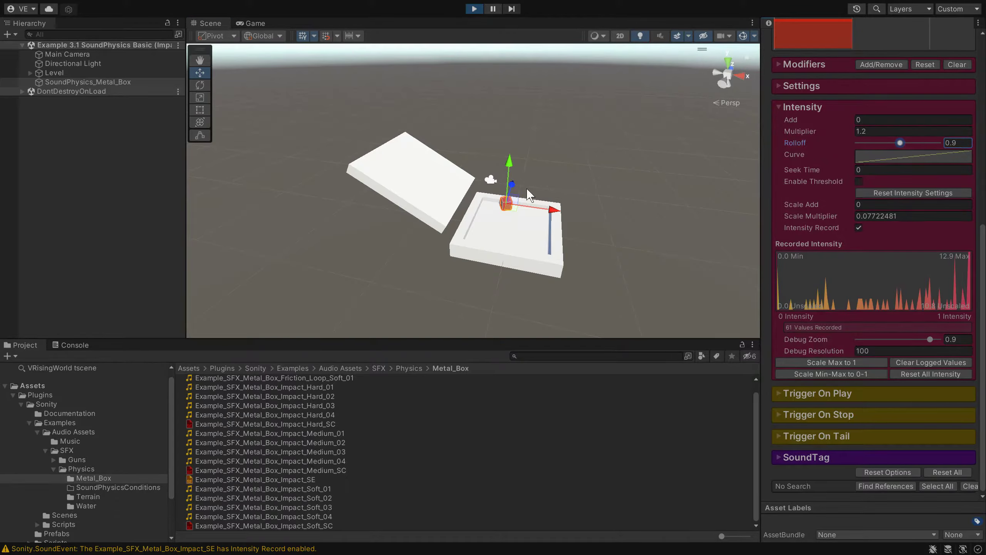
left_click_drag(514, 209, 447, 149)
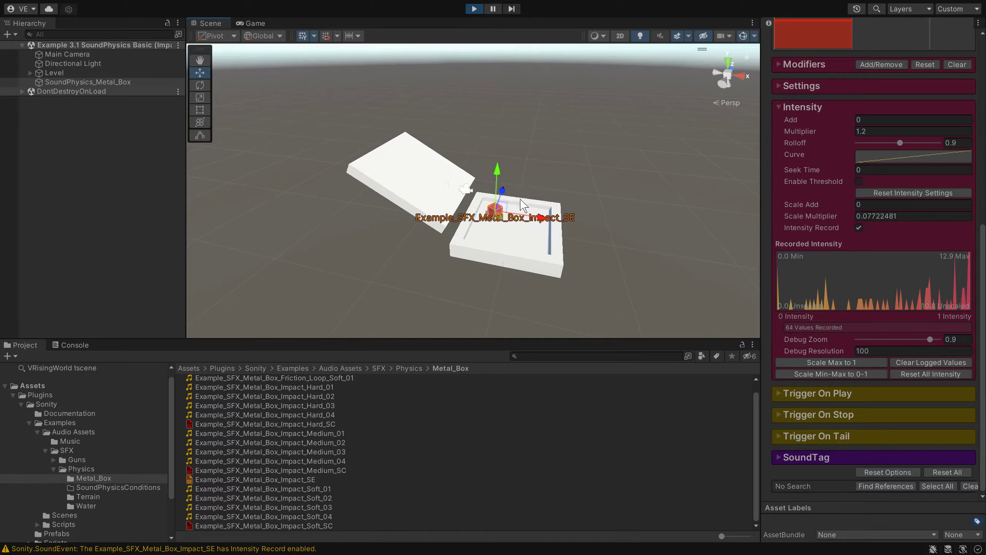
left_click_drag(506, 216, 460, 166)
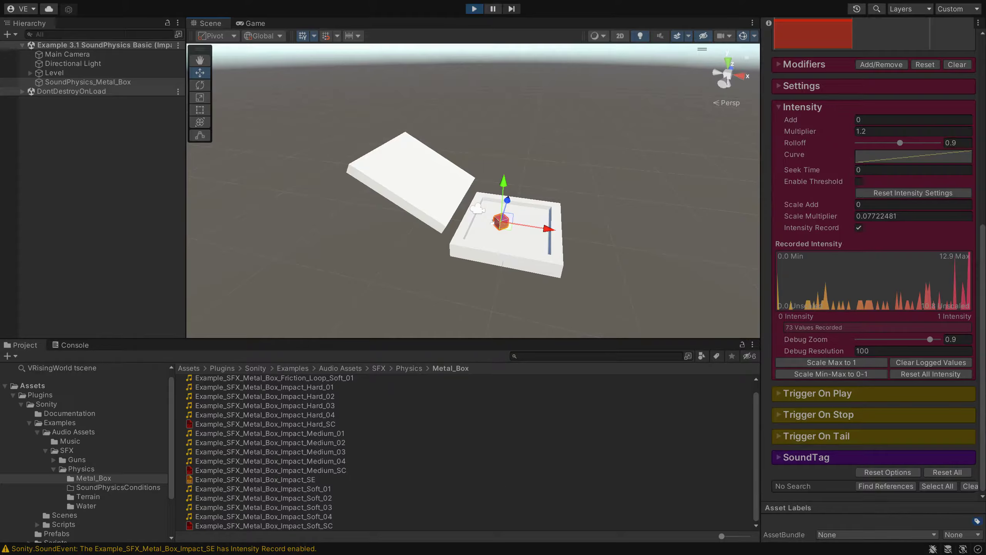
- Enable the intensity threshold on the impact SoundEvent, set it to 0.1, and stop the scene after listening
left_click(857, 181)
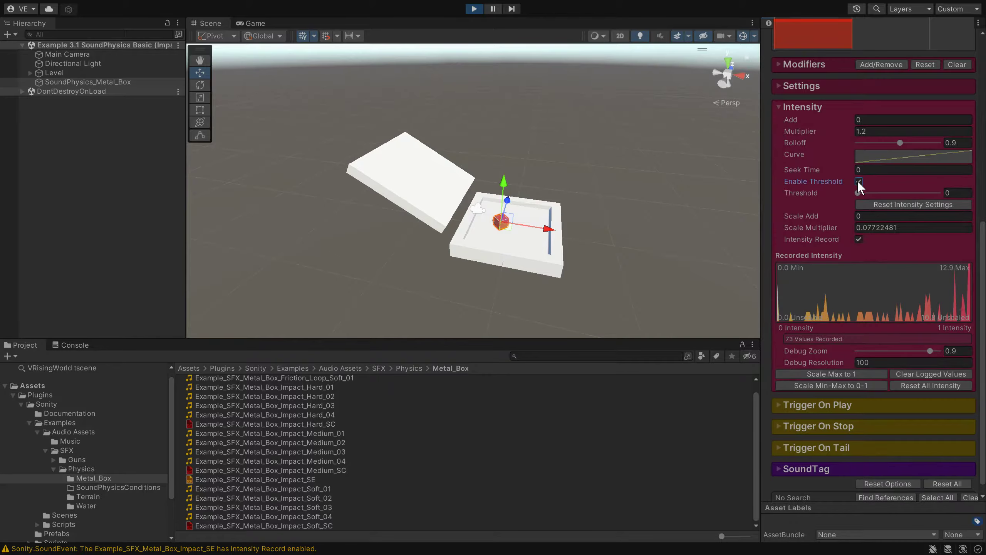
left_click_drag(859, 193, 870, 189)
key("BackSpace")
key("BackSpace")
key("Return")
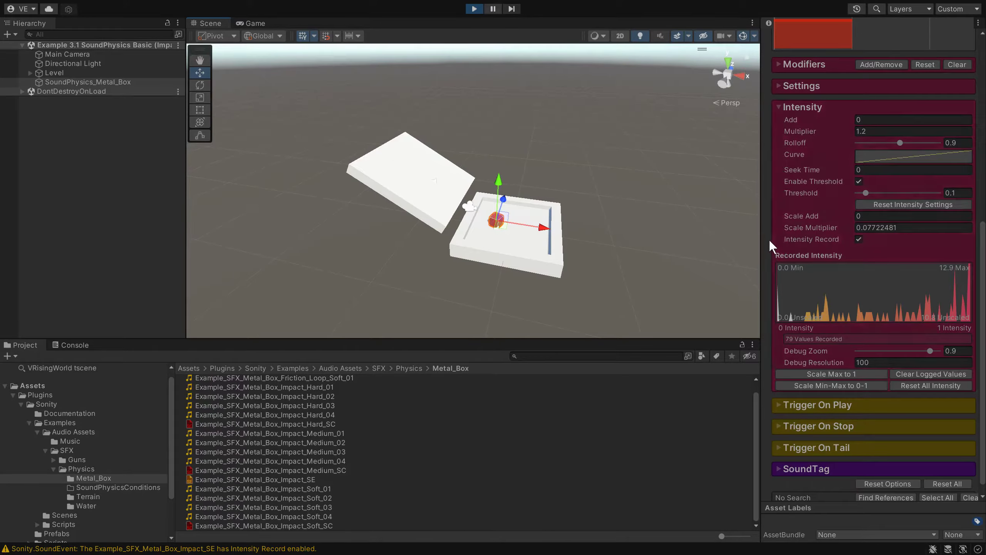
left_click(474, 9)
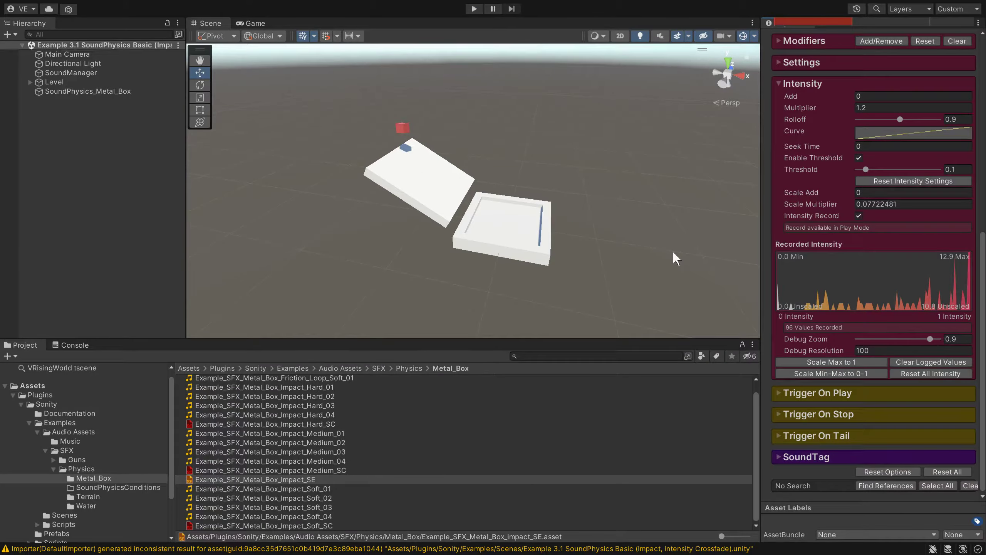
- Select the Soft, Medium and Hard metal box impact SoundContainers together and lock the Inspector on them
scroll(771, 192, "up", 10)
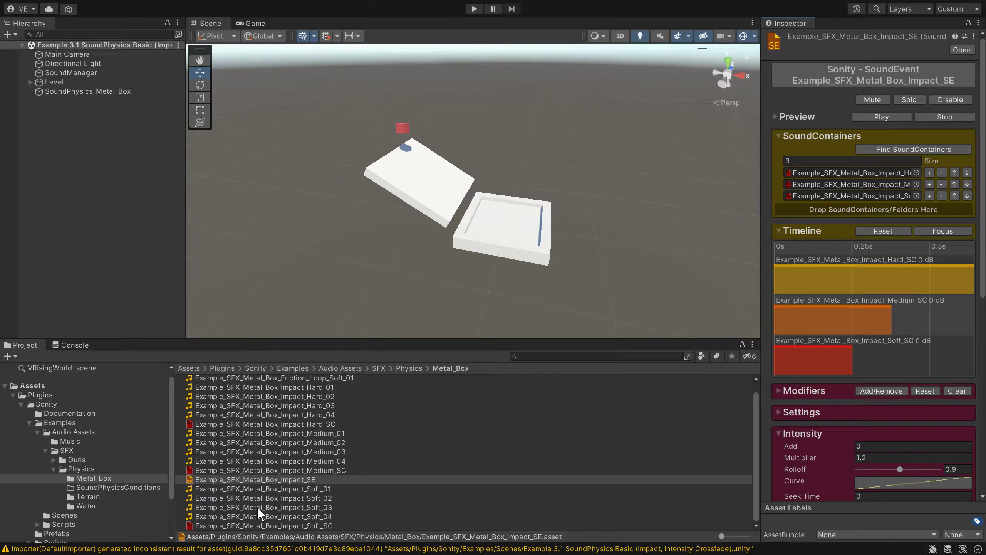
left_click(258, 525)
left_click(256, 470, "ctrl")
left_click(259, 424, "ctrl")
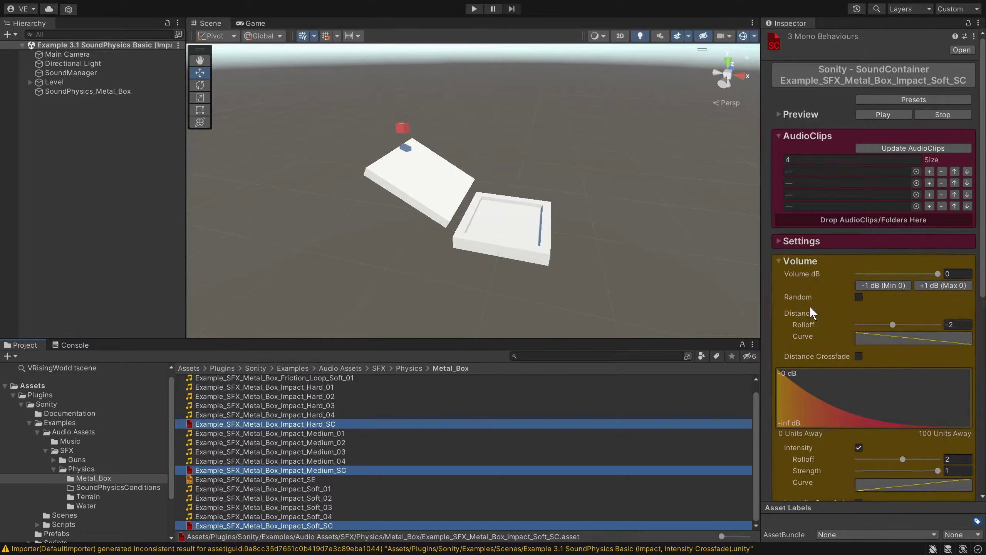
scroll(809, 306, "down", 12)
scroll(970, 32, "up", 3)
left_click(968, 24)
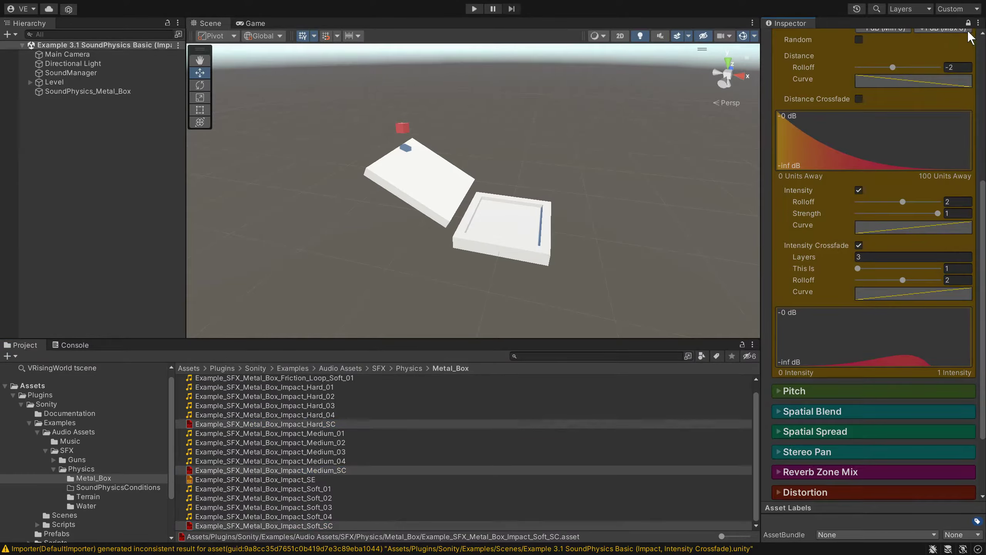
- Enable Intensity scaling in the Pitch settings of the three impact SoundContainers
scroll(865, 348, "down", 4)
left_click(801, 297)
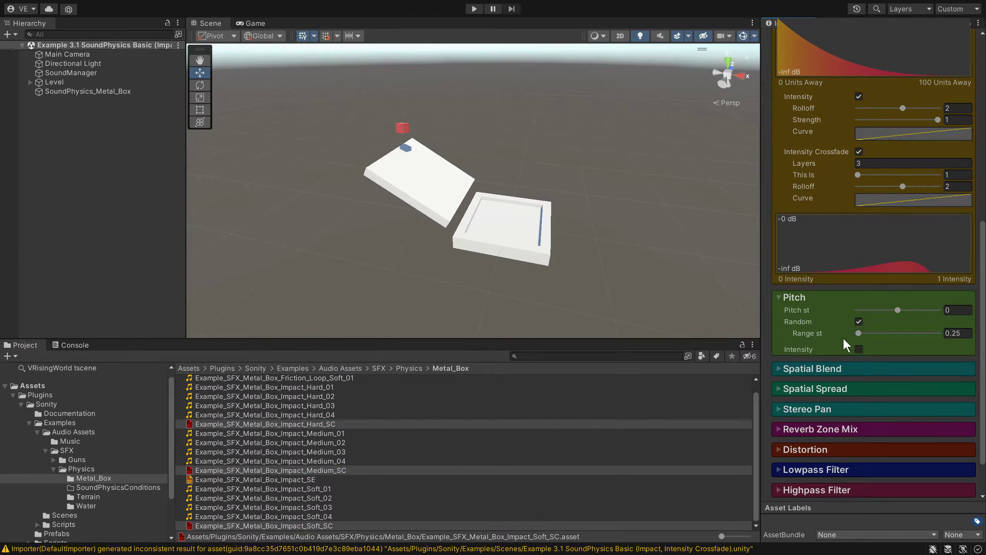
left_click(858, 349)
scroll(859, 342, "down", 3)
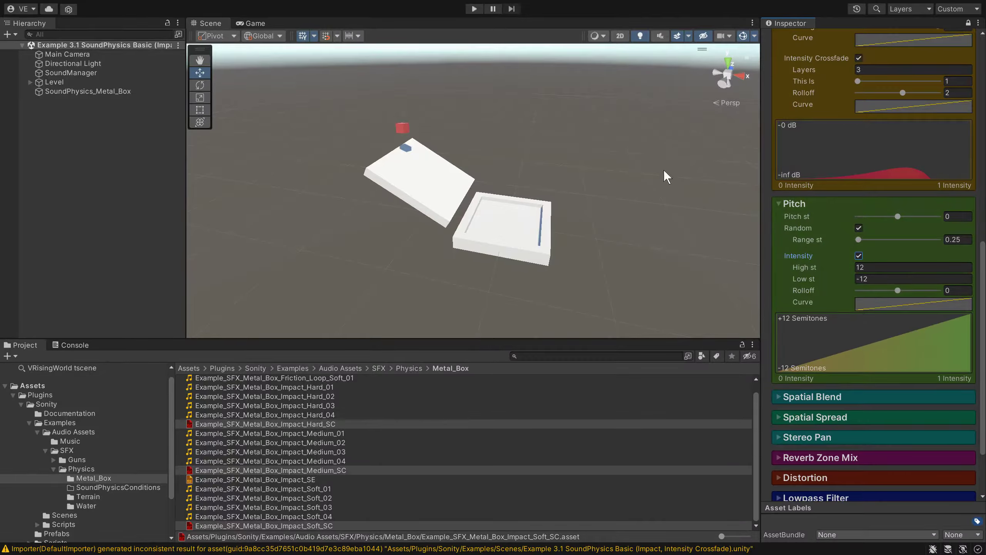
- Run the scene and set the pitch intensity range to High 2 st and Low -2 st
left_click(474, 9)
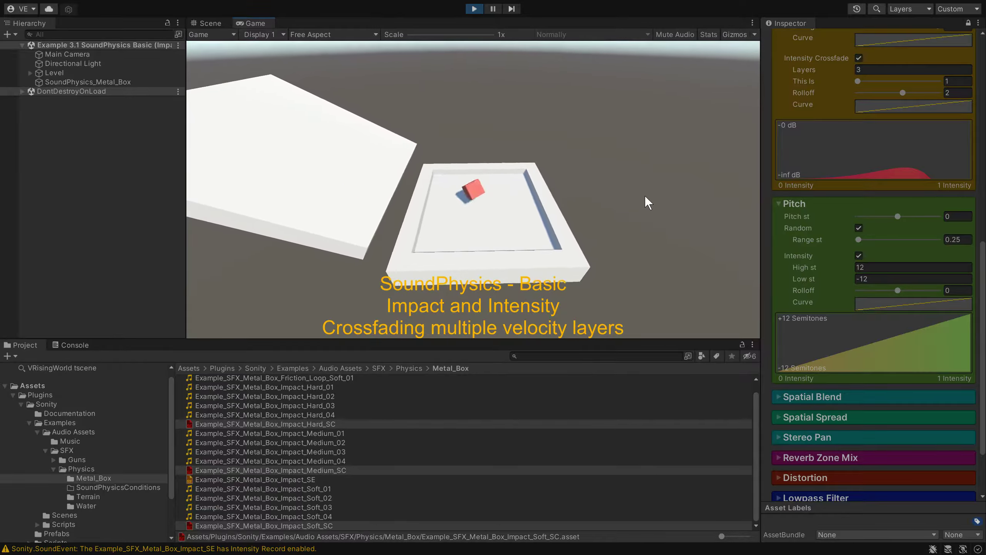
left_click(879, 267)
type("2")
left_click(879, 279)
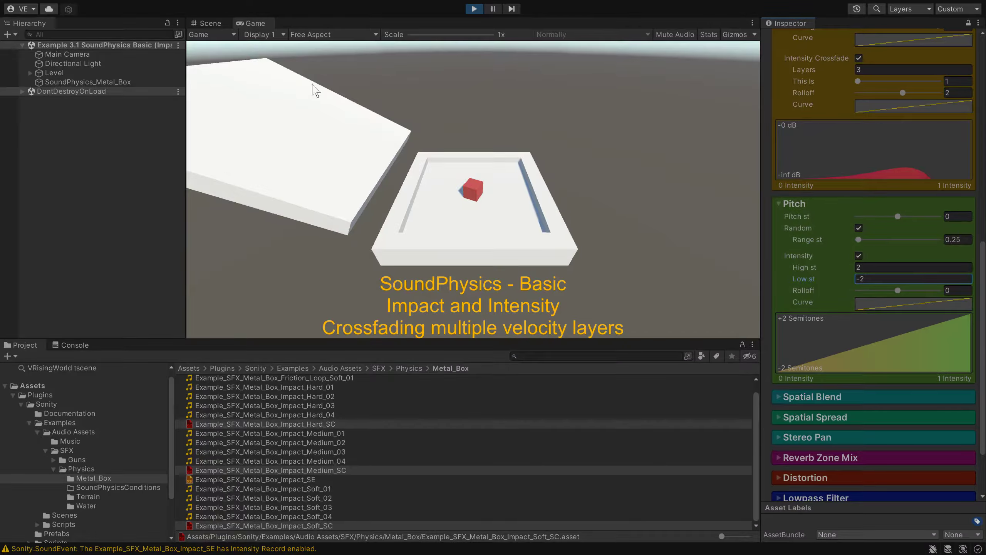
- Move the metal box around in the Scene view to listen to the intensity-scaled pitch
left_click(212, 24)
left_click(504, 219)
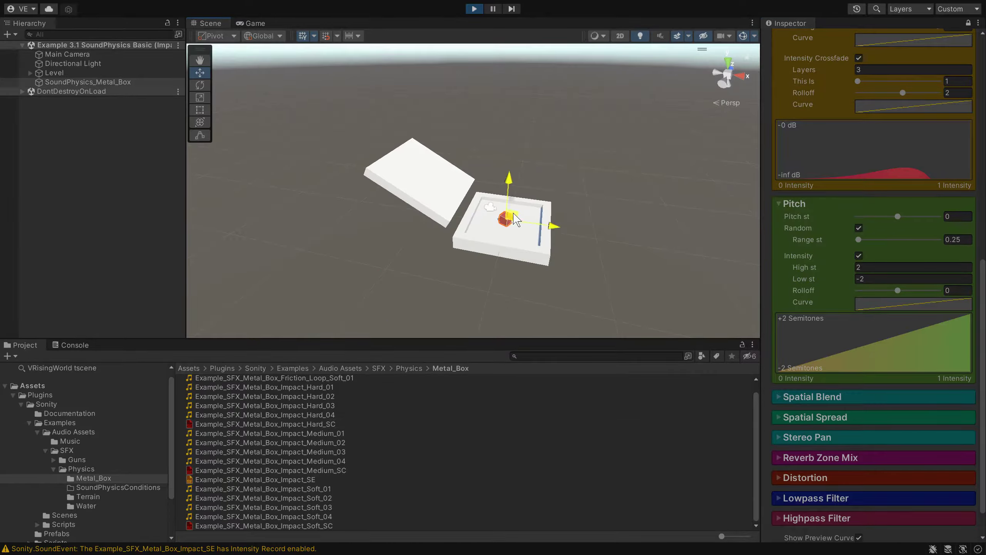
left_click_drag(504, 218, 571, 221)
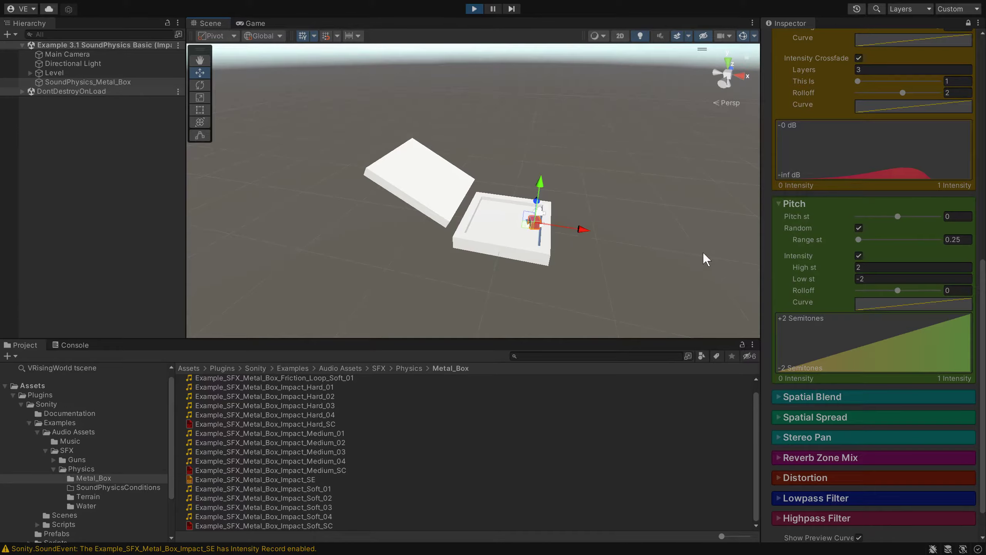
- Enable the Lowpass filter and its Intensity scaling on the three SoundContainers, and move the metal box to test it
scroll(824, 318, "down", 3)
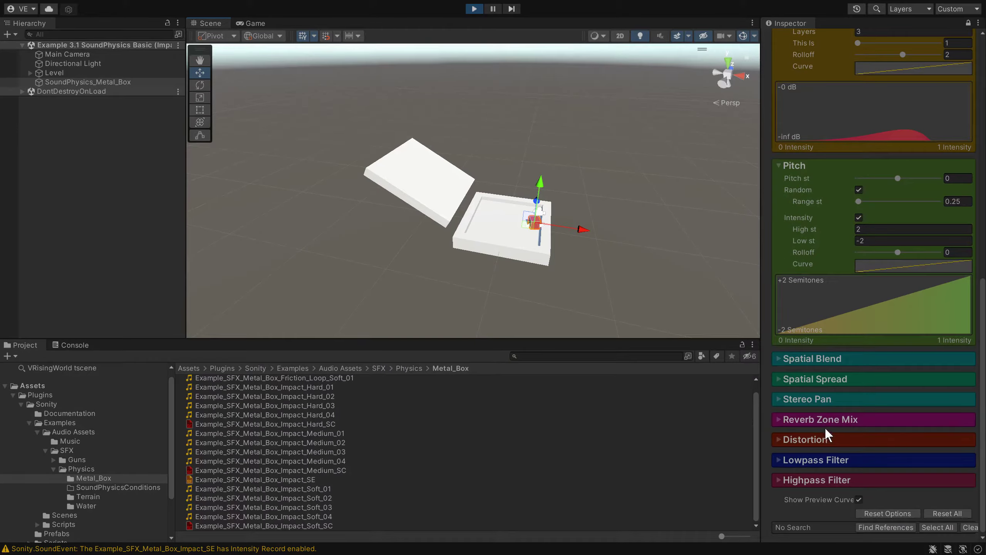
left_click(827, 462)
scroll(827, 462, "down", 1)
left_click(859, 461)
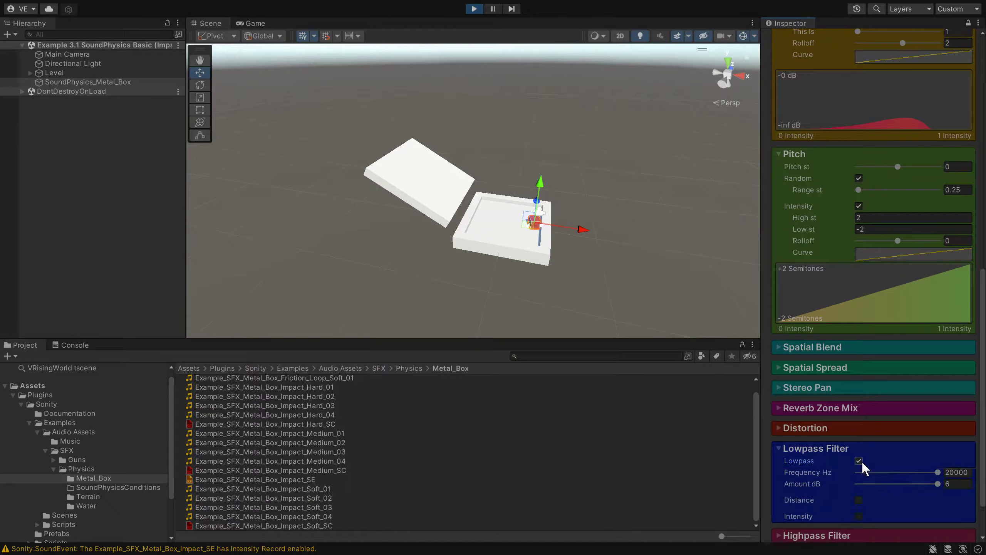
scroll(860, 461, "down", 4)
left_click(858, 460)
scroll(858, 460, "down", 12)
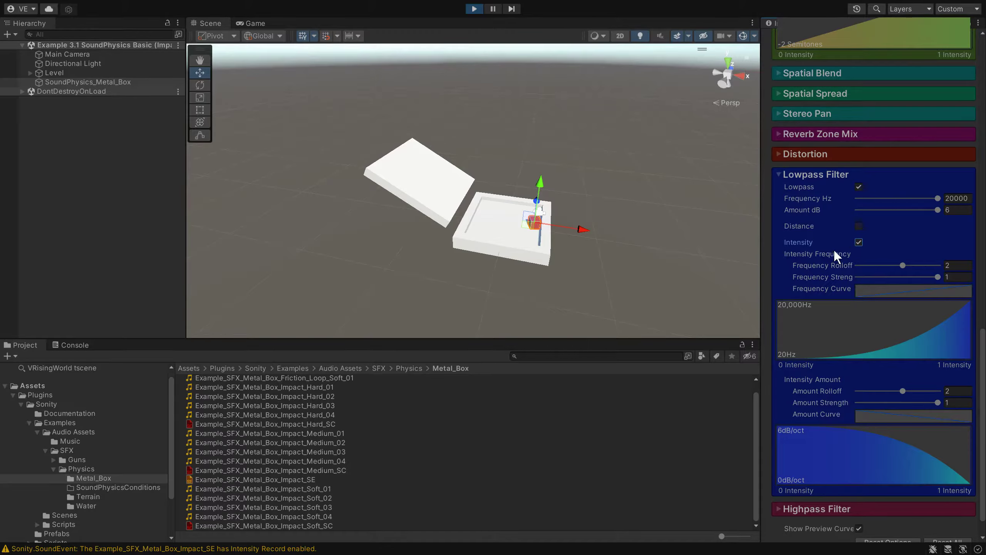
left_click_drag(528, 217, 410, 112)
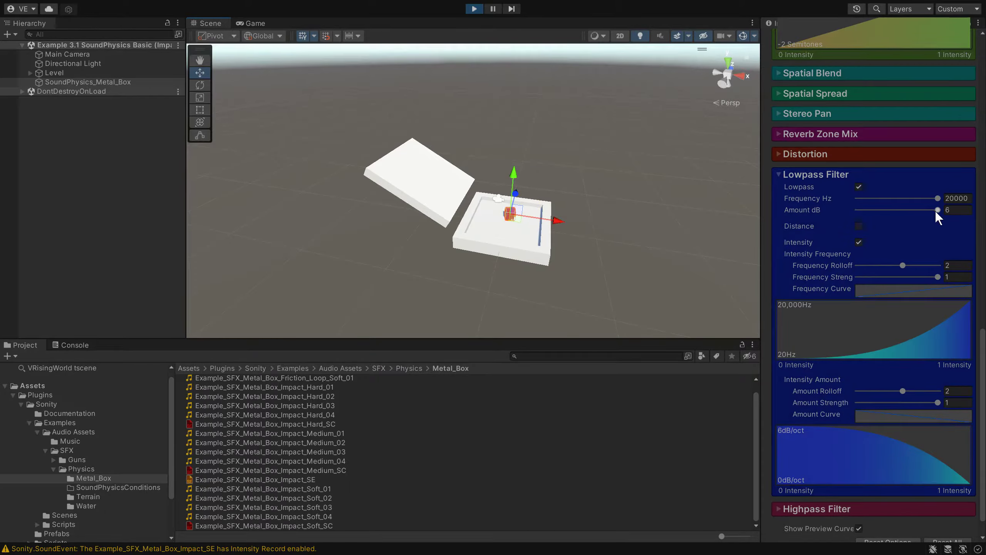
- Set the lowpass filter's Amount to 3 dB, test it by moving the metal box, and stop the scene
left_click_drag(937, 210, 898, 211)
left_click(946, 210)
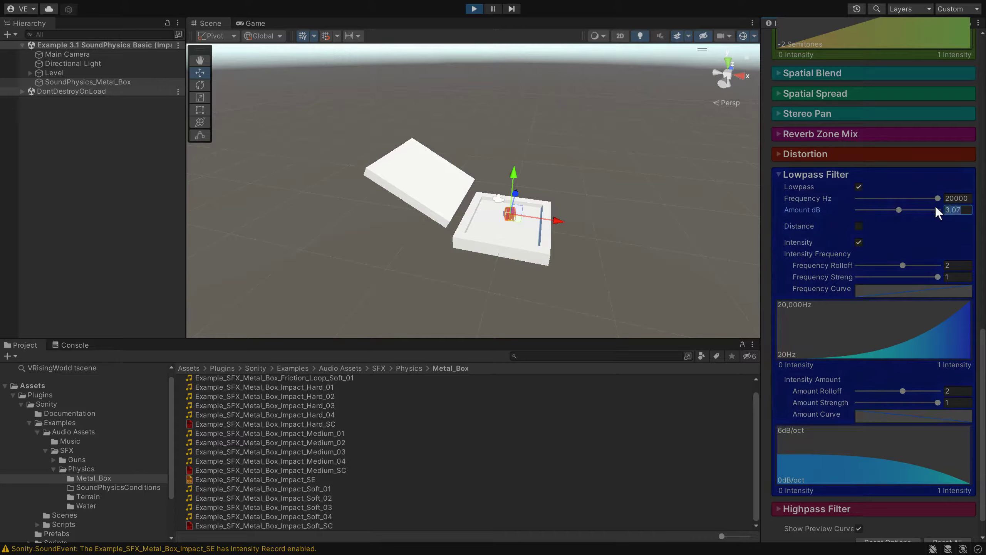
left_click_drag(519, 212, 445, 149)
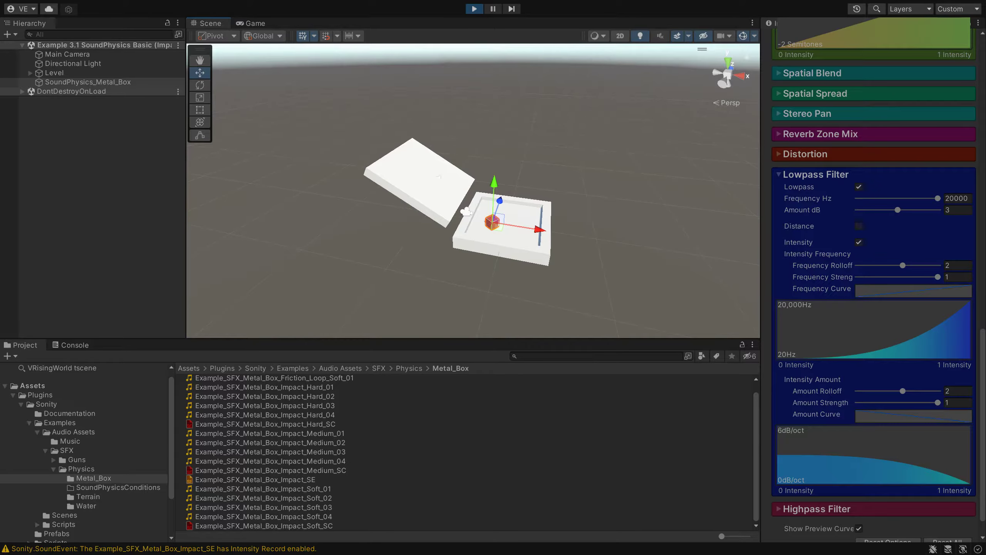
key("ctrl+p")
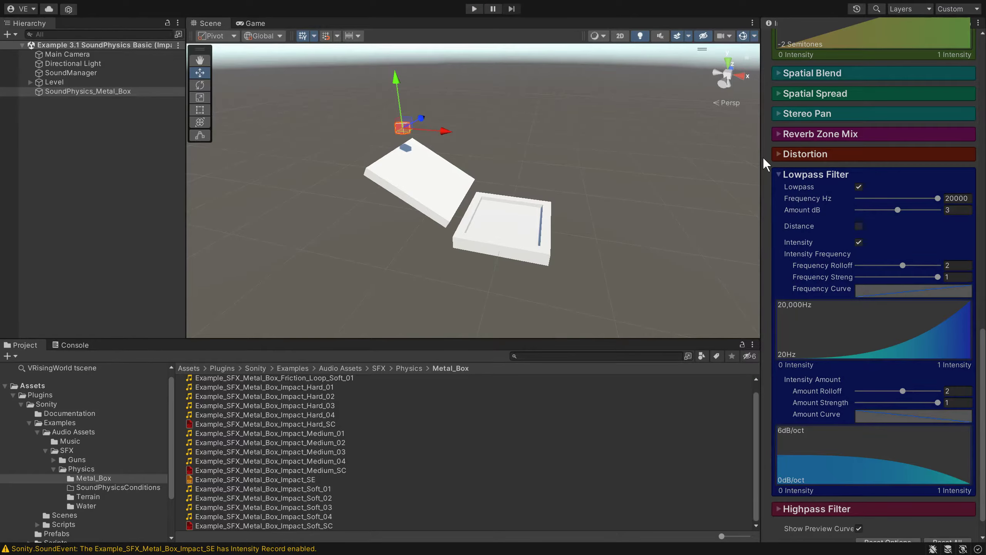
- Preview Example_SFX_Metal_Box_Impact_SE at different intensities, ending at 1, and collapse its preview settings
left_click(259, 481)
left_click(814, 117)
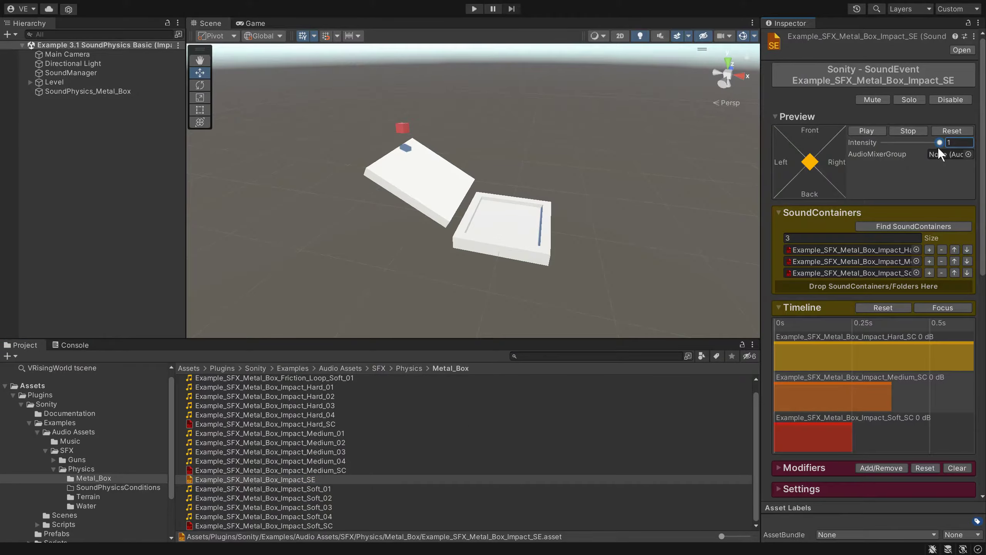
mouse_move(941, 142)
left_mouse_down()
mouse_move(890, 143)
mouse_move(942, 142)
left_mouse_up()
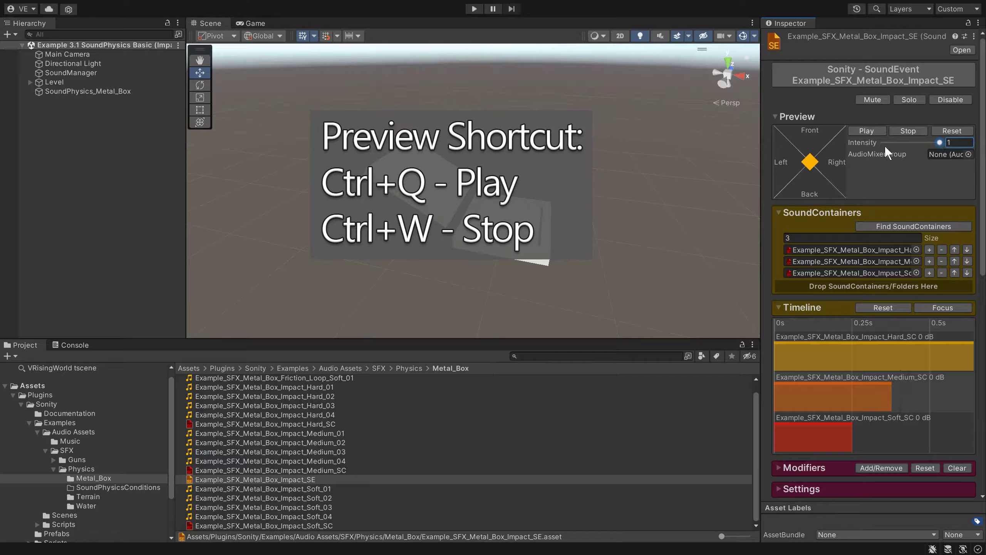
left_click(812, 117)
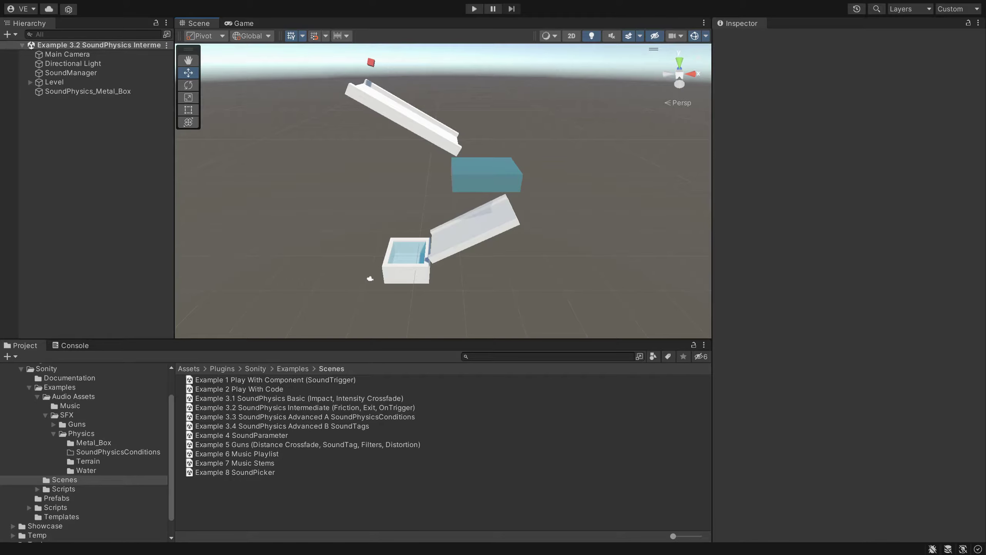
- Run the Example 3.2 SoundPhysics Intermediate scene until the metal box lands in the water, and stop it
left_click(480, 8)
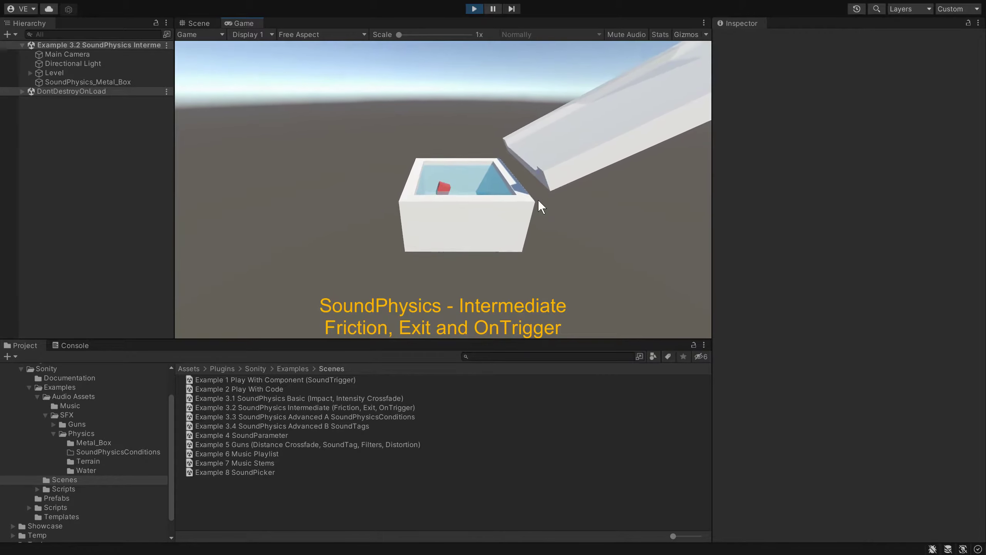
left_click(474, 9)
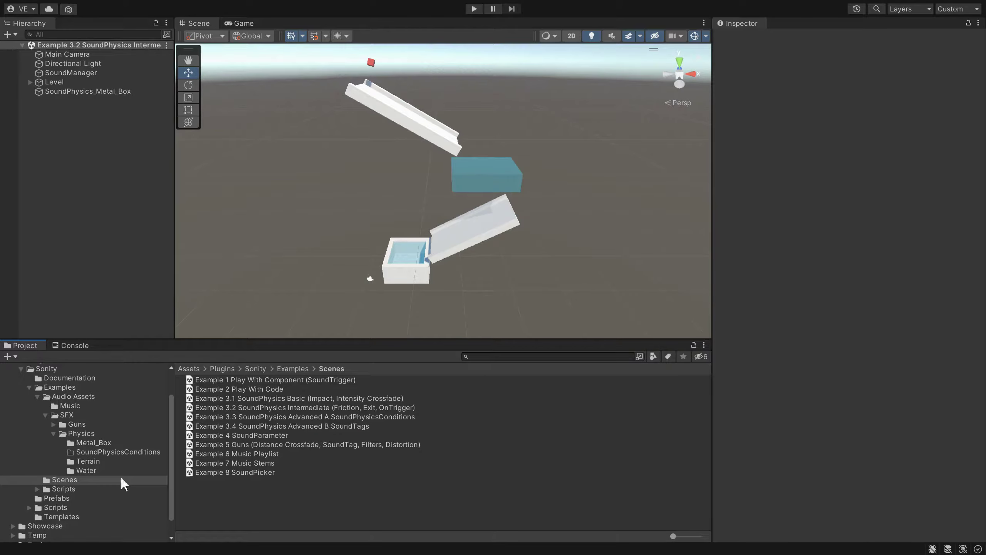
- Create a single SoundEvent from the Hard and Soft metal box friction loops, preview it, and lower its volume to about -10.1 dB
left_click(95, 443)
left_click(291, 389)
left_click(305, 382, "shift")
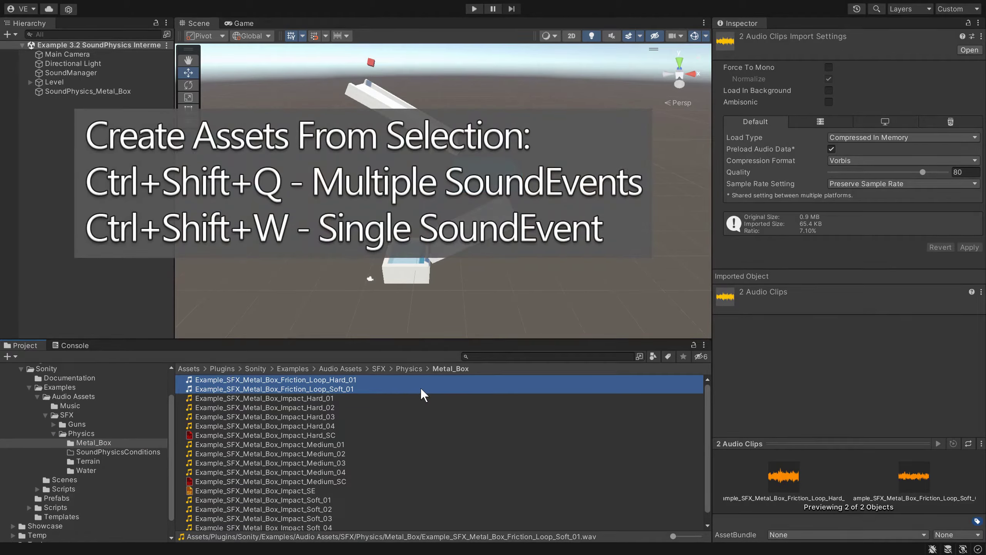
key("ctrl+shift+w")
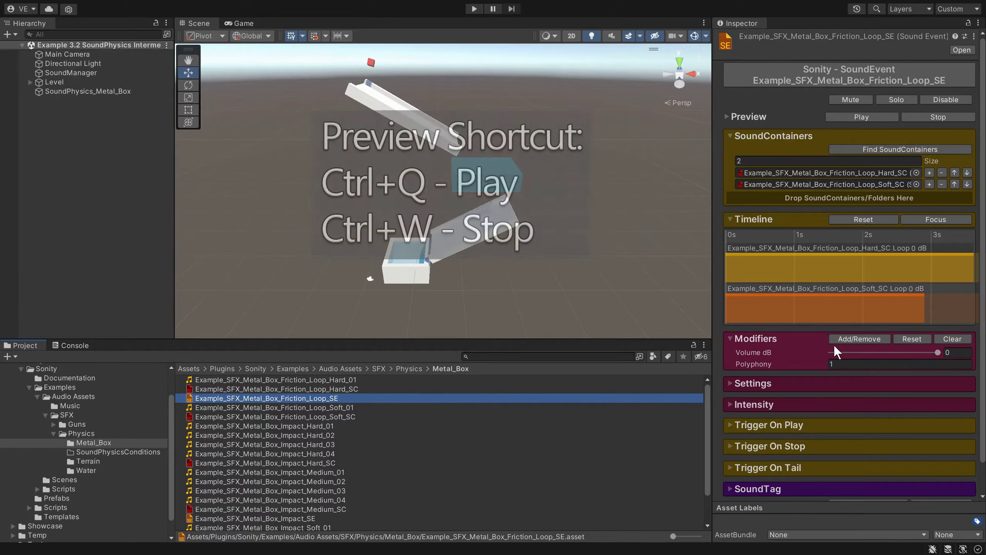
key("ctrl+q")
left_click_drag(938, 352, 919, 352)
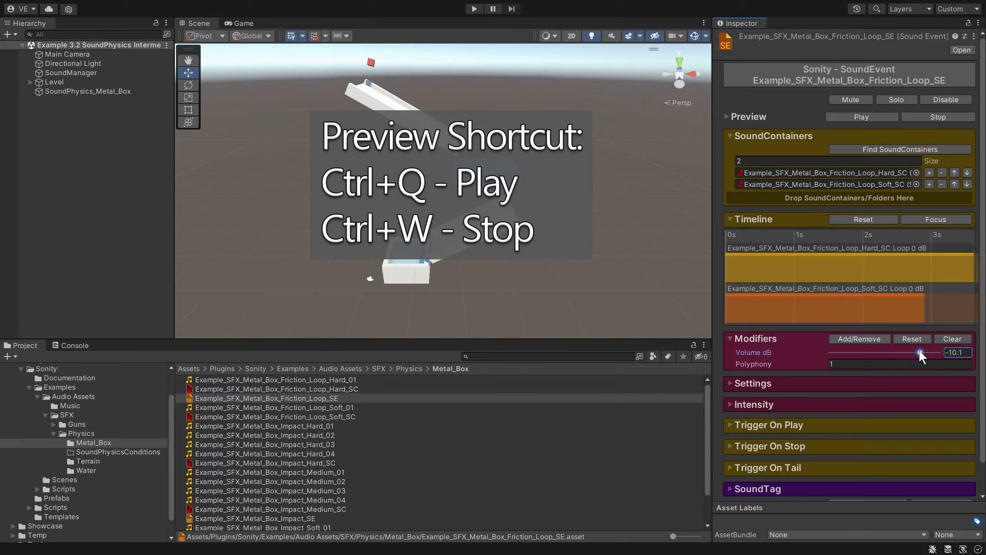
- Create multiple SoundEvents from the two Water Exit and two Water Impact clips in the Water folder
left_click(97, 470)
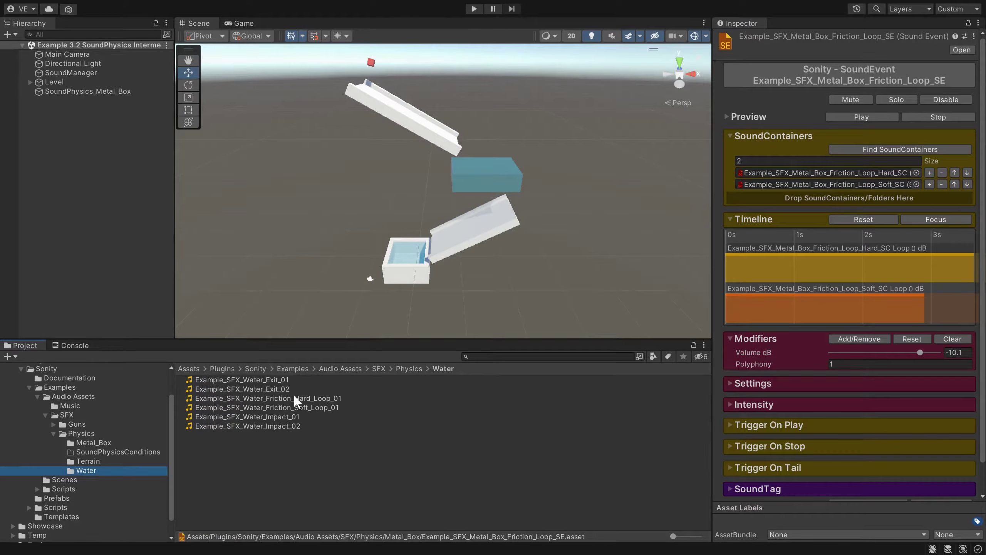
left_click(323, 380)
left_click(311, 389, "ctrl")
left_click(288, 416, "ctrl")
left_click(291, 425, "ctrl")
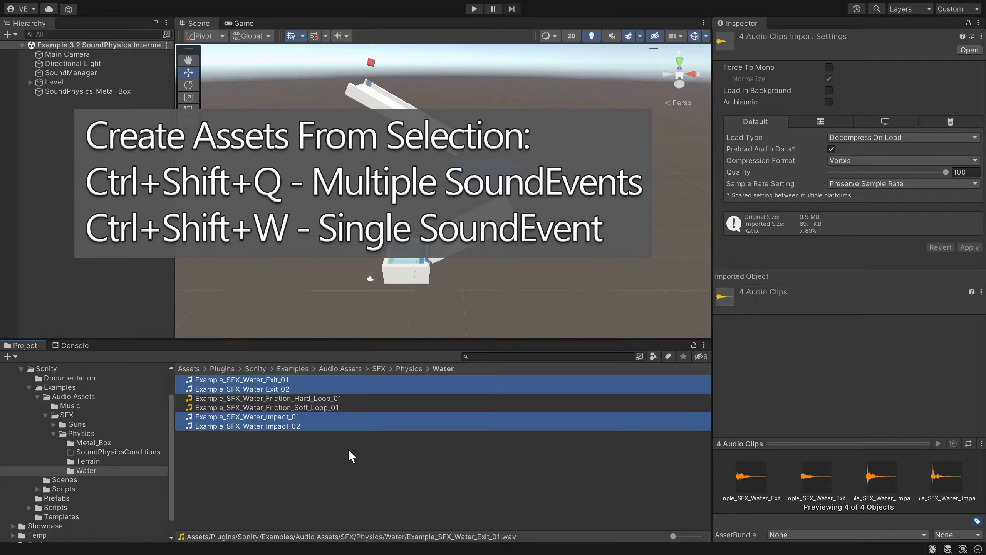
key("ctrl+shift+q")
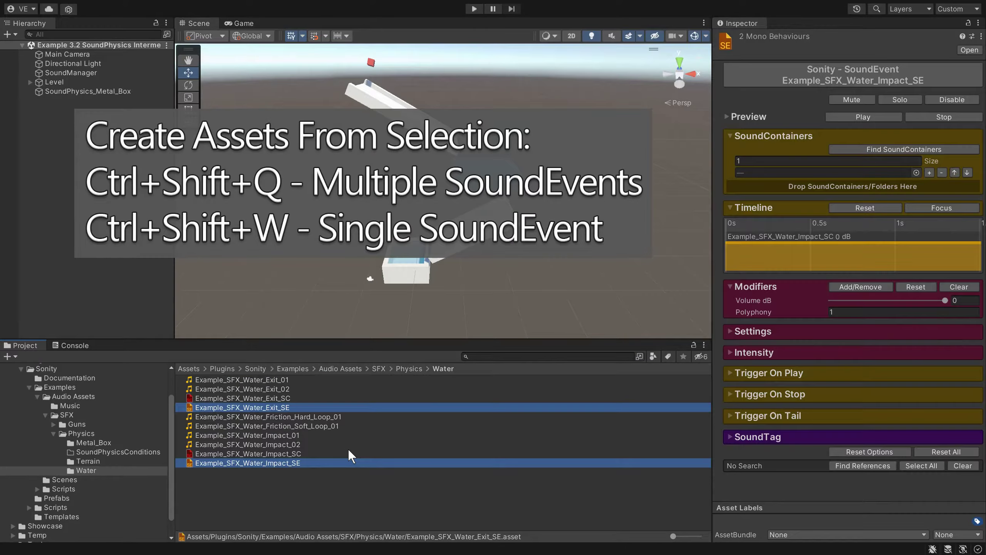
- Create a single SoundEvent from the Hard and Soft water friction loop clips
left_click(318, 415)
left_click(316, 425, "ctrl")
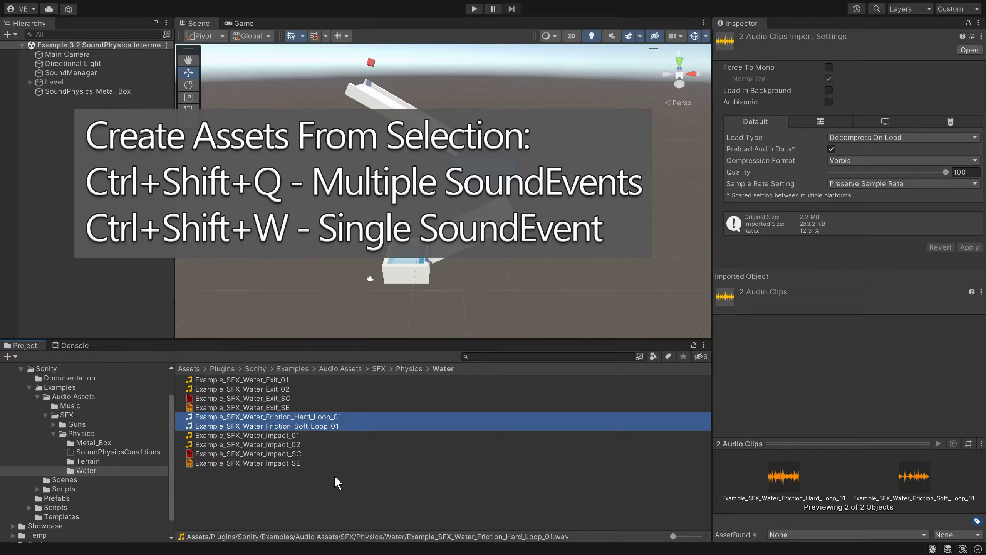
key("ctrl+shift+w")
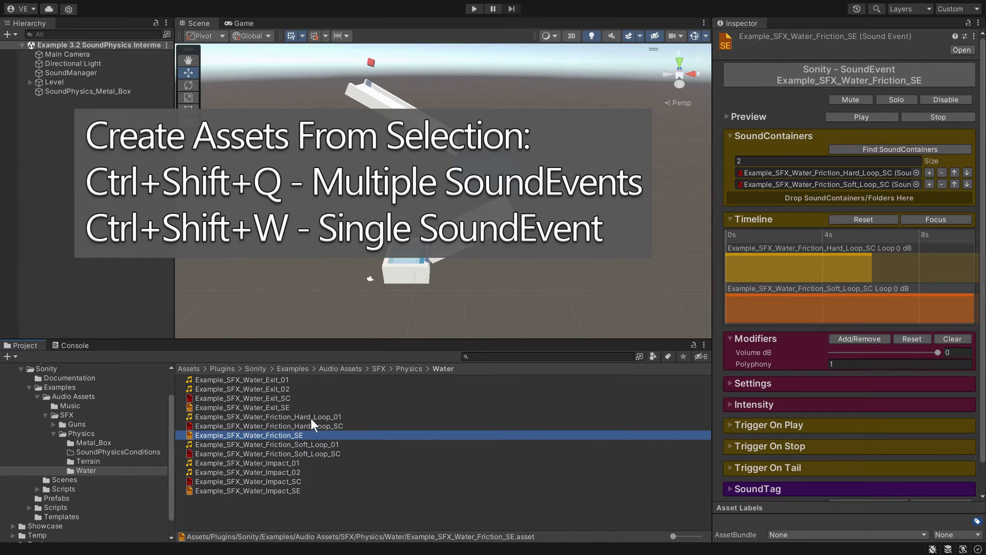
- Preview the Example_SFX_Water_Exit_SE SoundEvent and lower its volume to about -9.4 dB
left_click(304, 407)
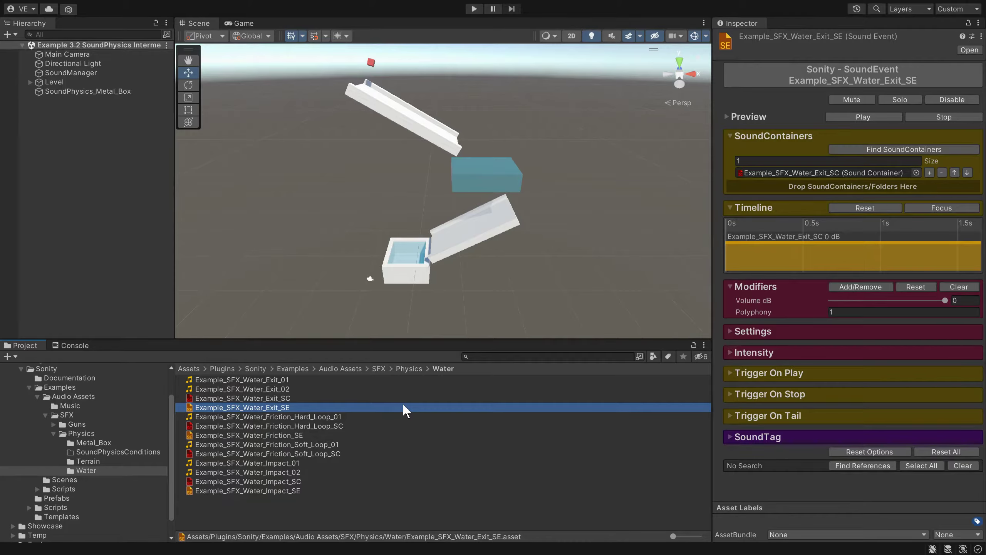
key("ctrl+q")
left_click_drag(941, 299, 924, 299)
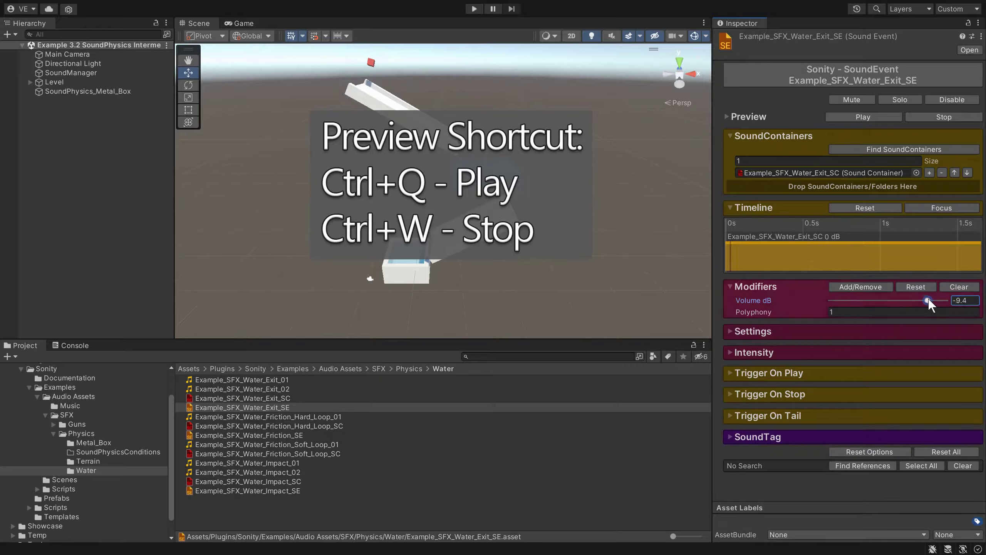
- Preview the Example_SFX_Water_Friction_SE SoundEvent and lower its volume modifier
left_click(372, 434)
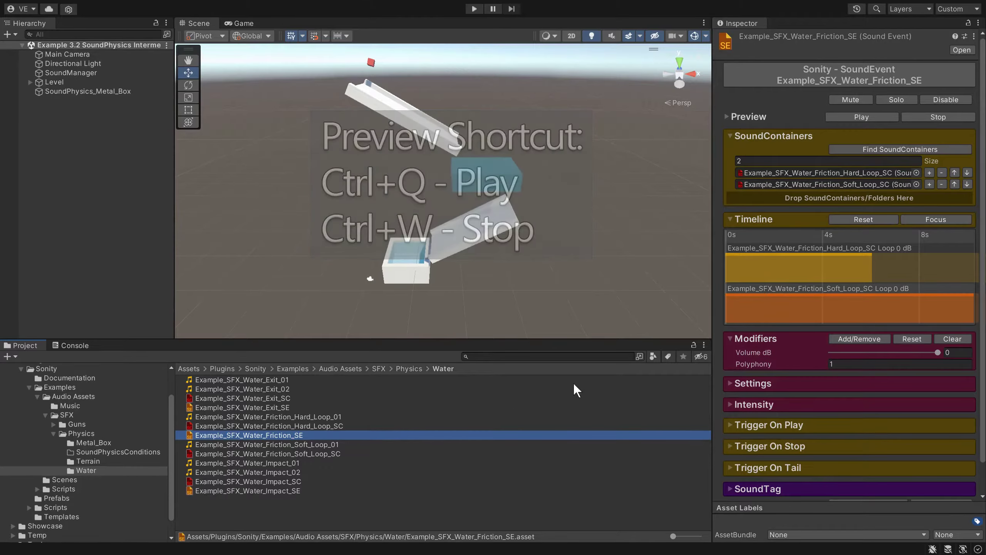
mouse_move(770, 340)
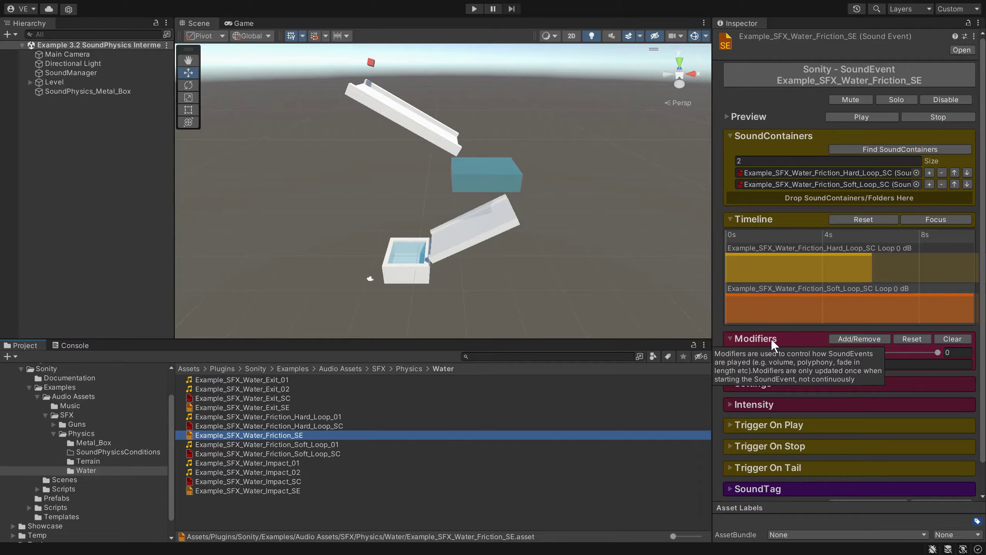
key("ctrl+q")
left_click(933, 353)
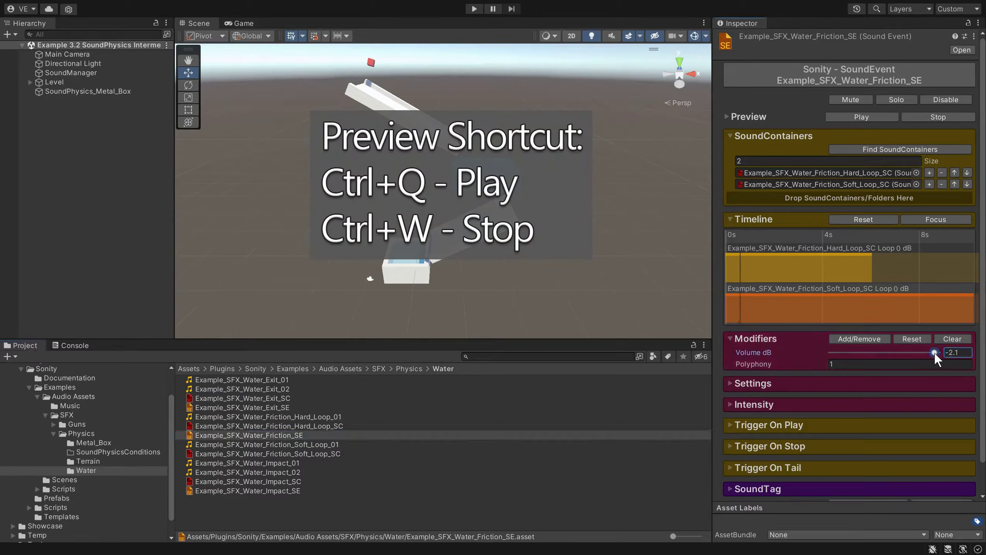
left_click_drag(934, 353, 919, 352)
- Preview the Example_SFX_Water_Impact_SE SoundEvent and lower its volume to -10.6 dB
left_click(299, 489)
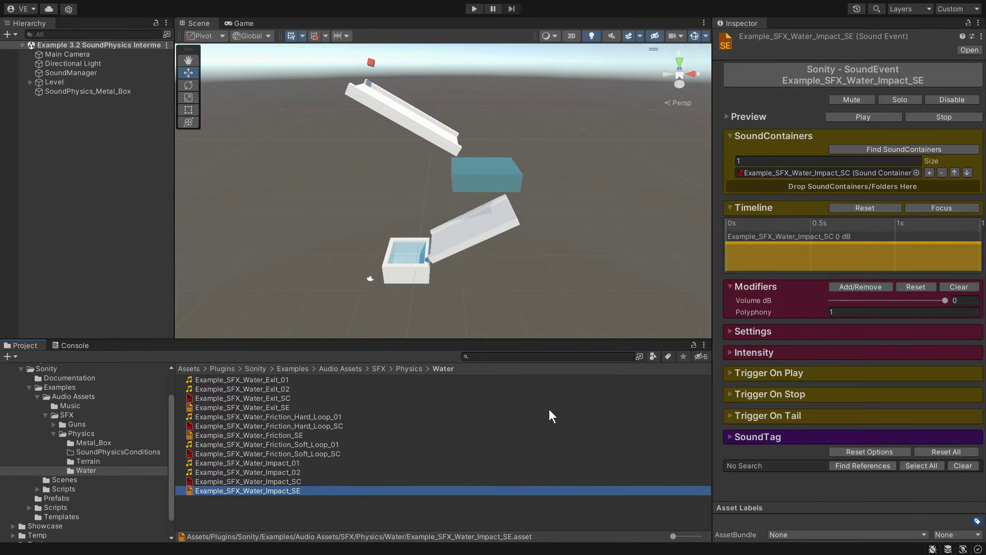
key("ctrl+q")
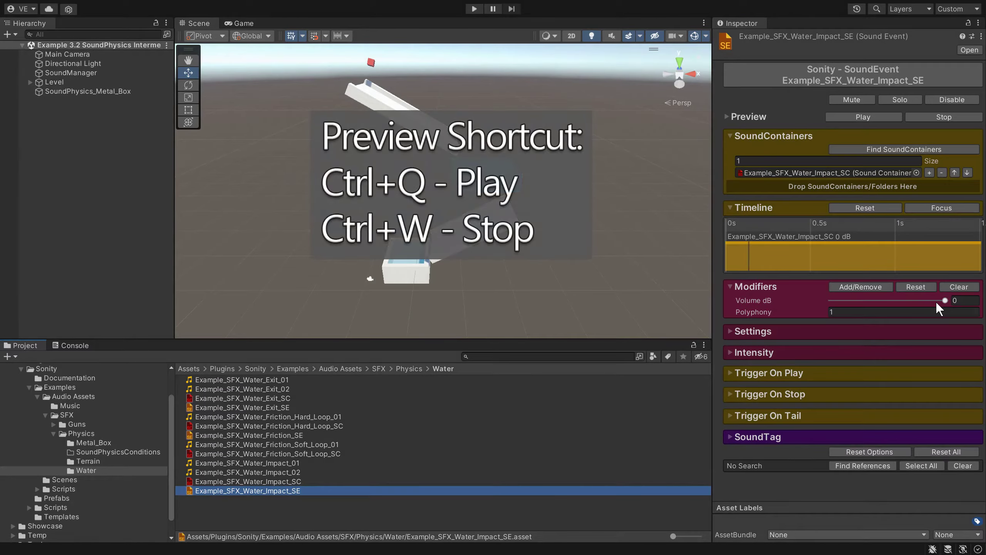
left_click_drag(938, 301, 923, 303)
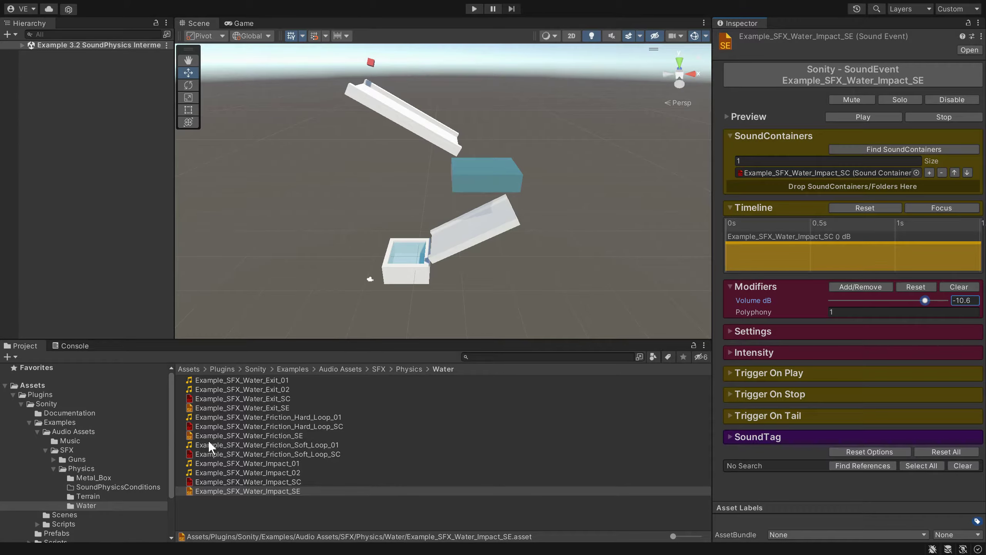
- Enable volume Intensity on the Water Exit and Water Impact SoundContainers together
left_click(227, 399)
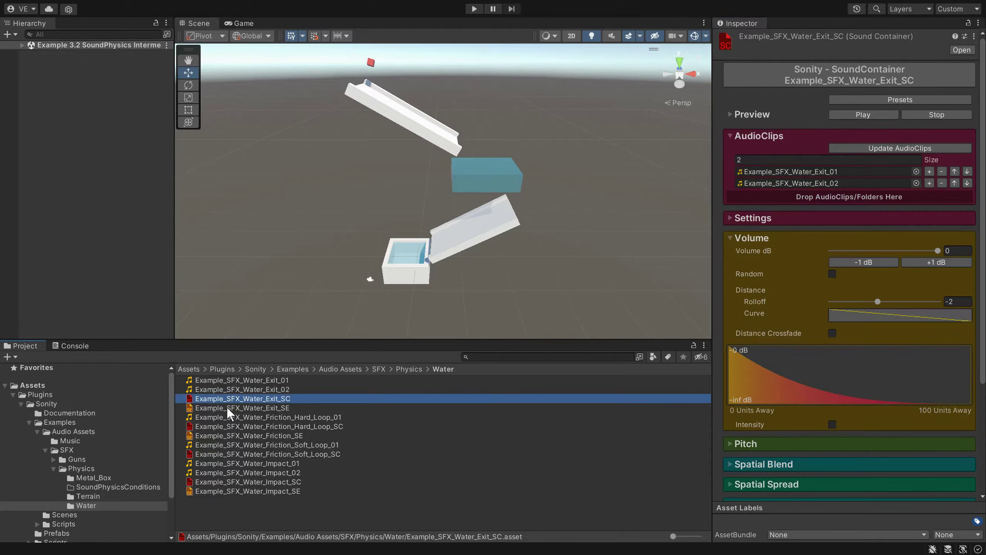
left_click(216, 482, "ctrl")
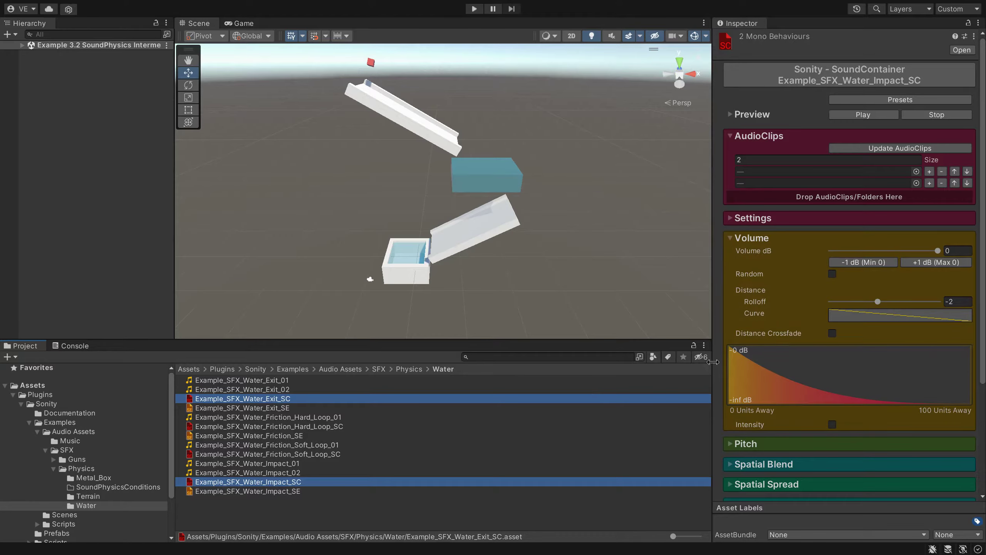
left_click(832, 424)
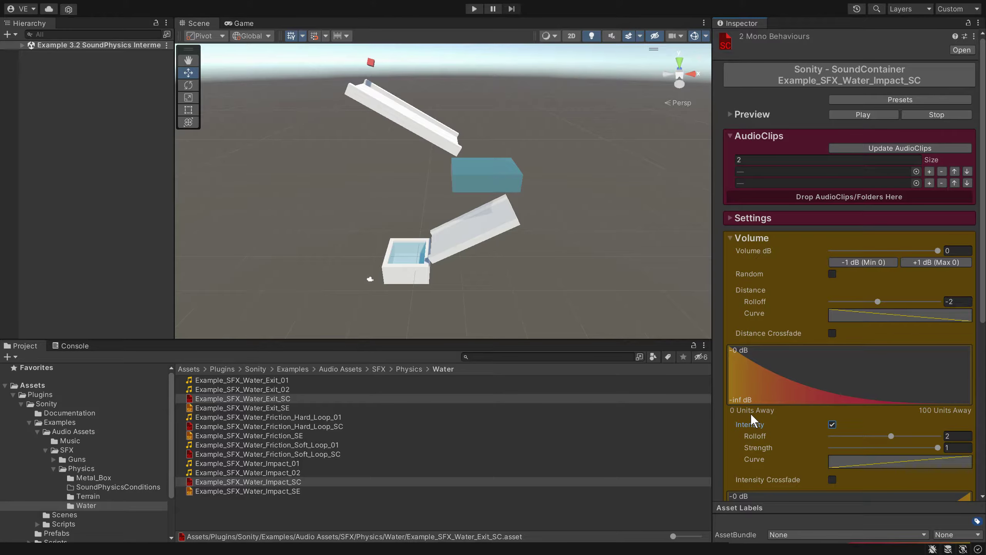
- Search the Physics folder for "friction t:soundContainer"
left_click(597, 357)
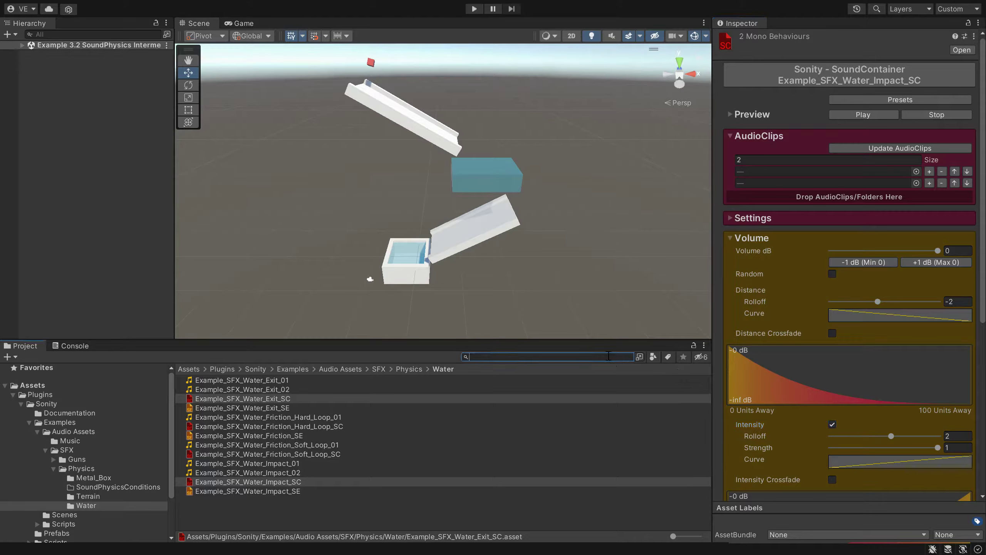
type("friction t:soundContainer")
left_click(83, 468)
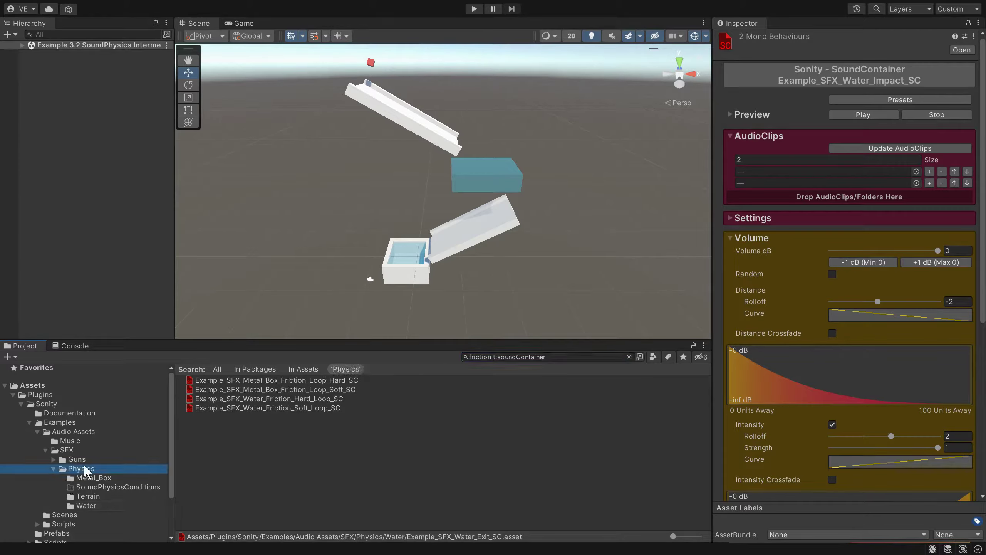
- Preview the Hard and Soft friction loop SoundContainers of the metal box and the water one by one
left_click(367, 382)
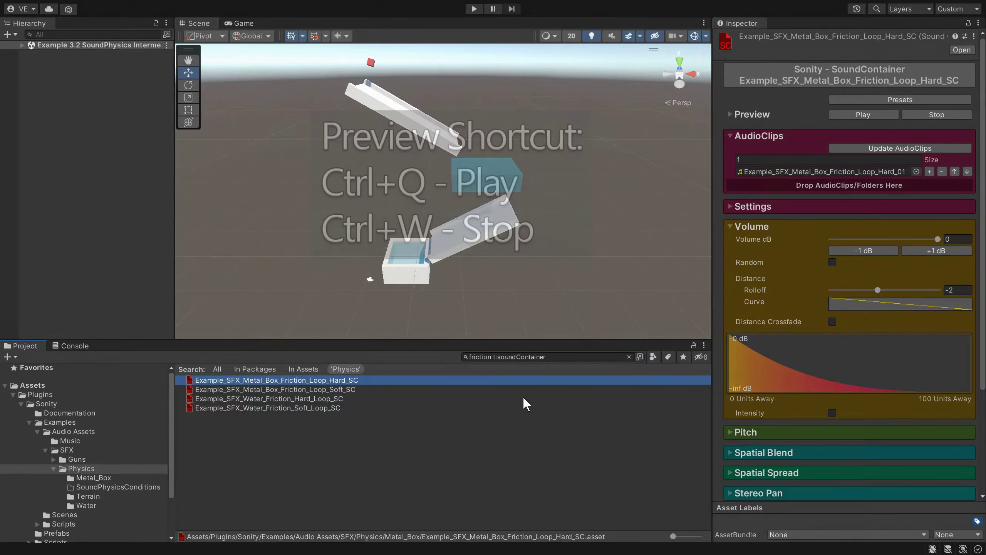
left_click(356, 388)
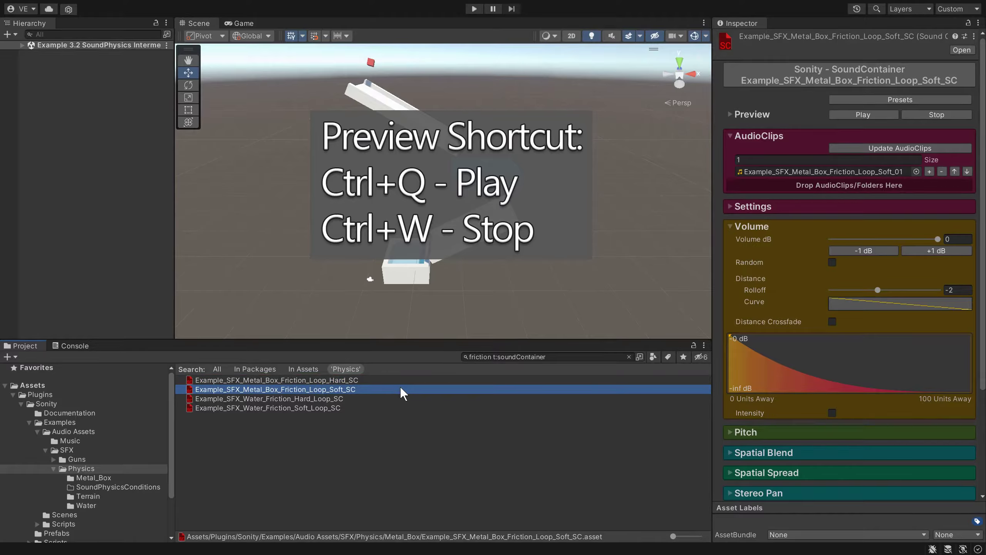
left_click(386, 398)
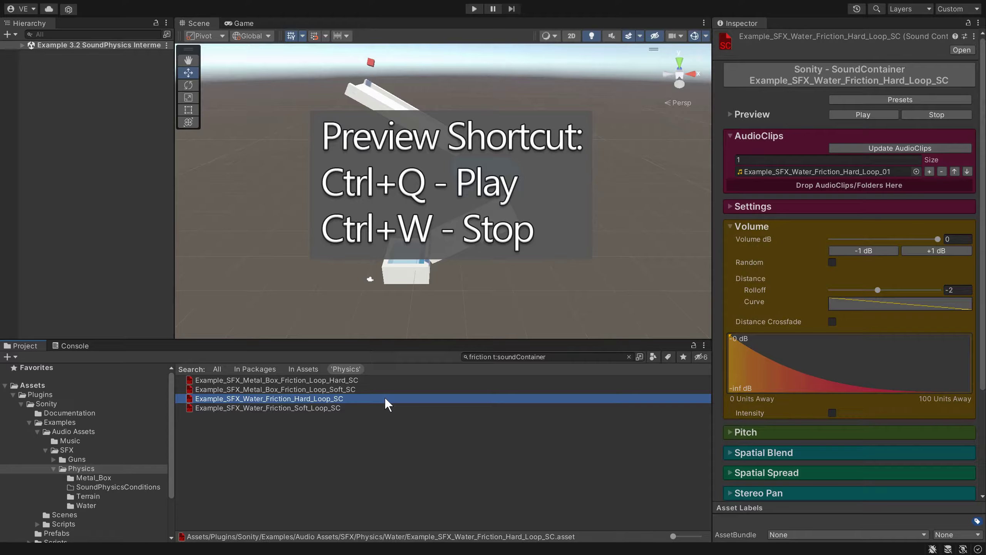
left_click(370, 408)
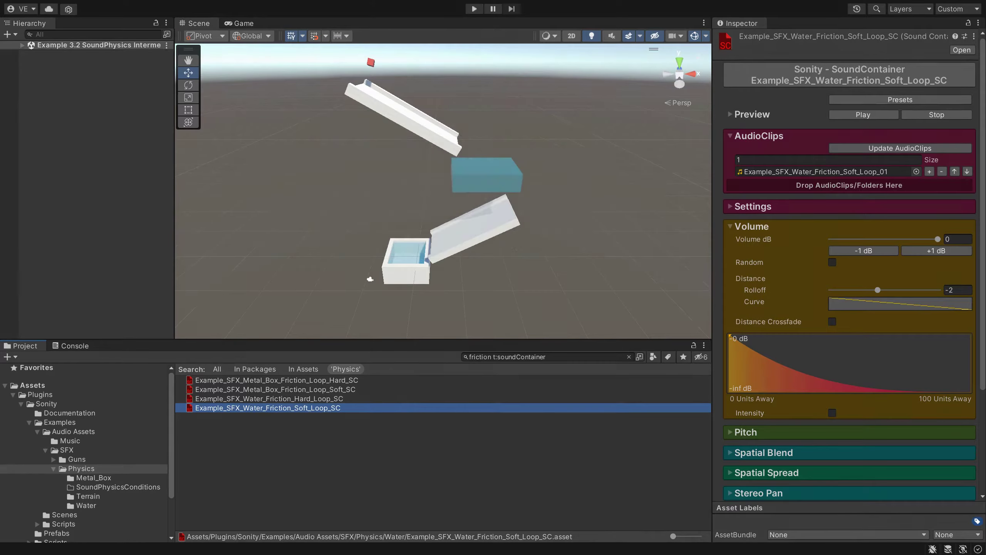
- Apply the Automatic Crossfades preset to all four metal box and water friction loop SoundContainers
left_click_drag(447, 447, 398, 381)
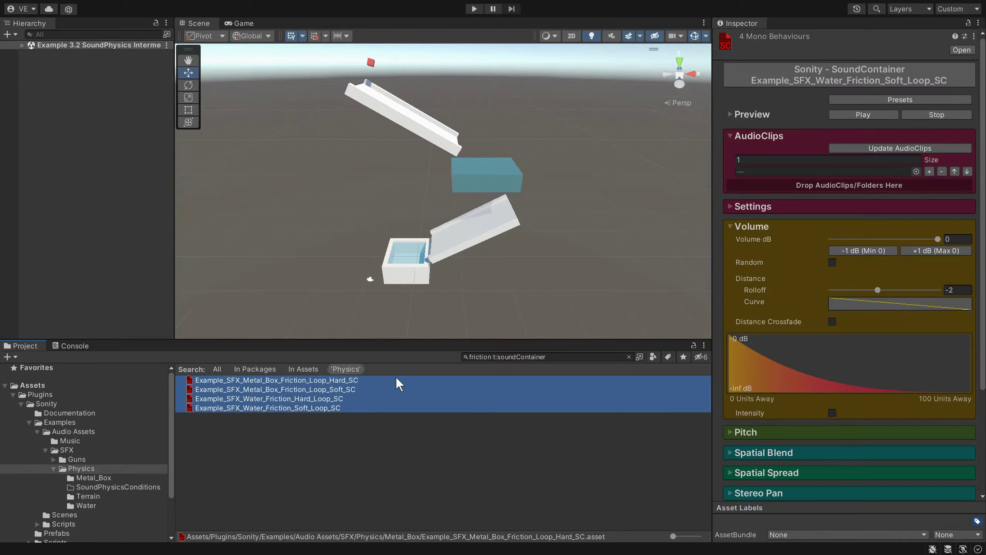
left_click(936, 100)
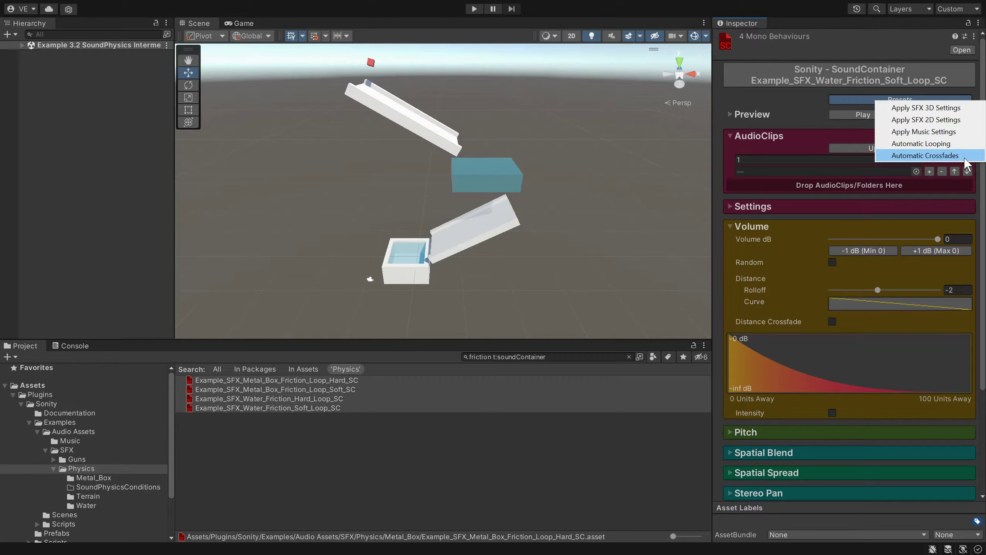
left_click(850, 102)
mouse_move(847, 99)
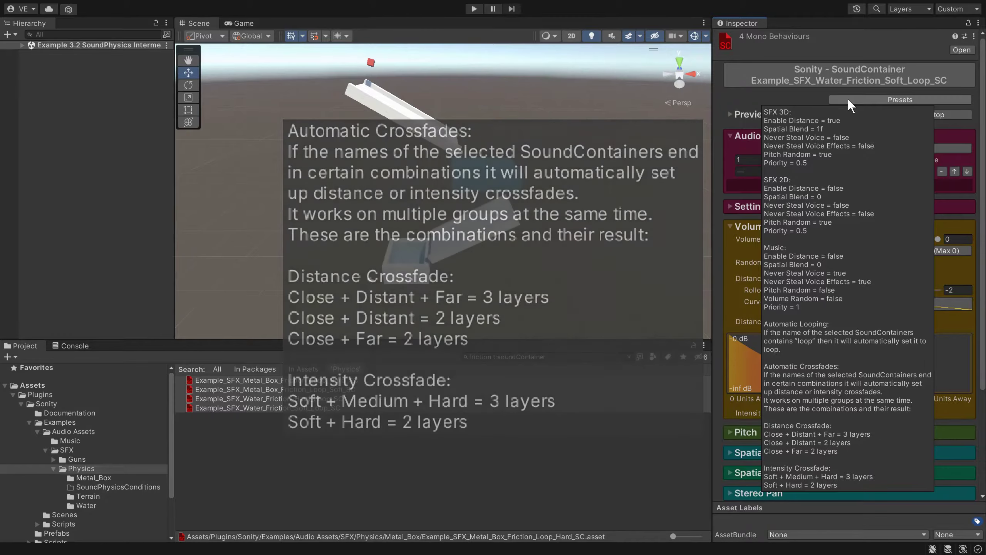
left_click(848, 100)
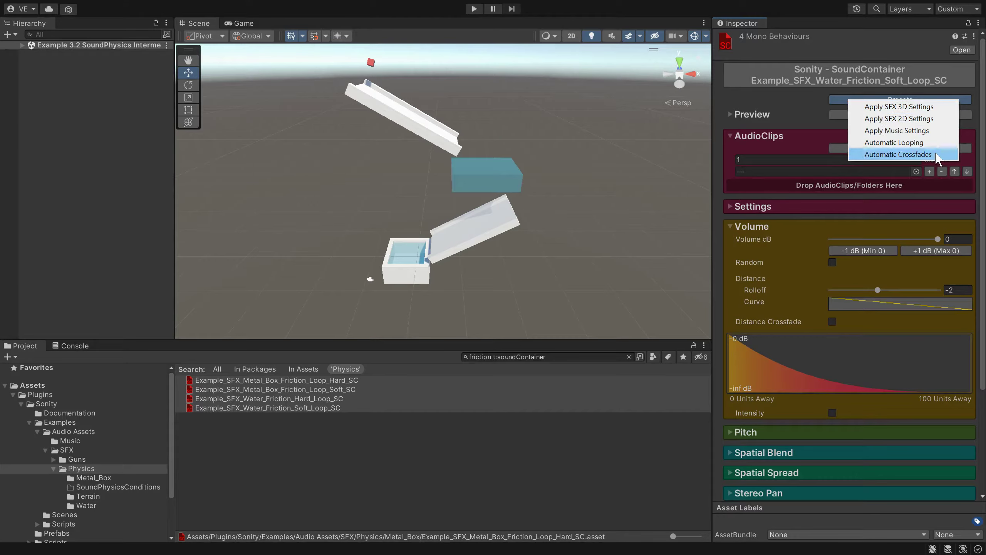
left_click(936, 155)
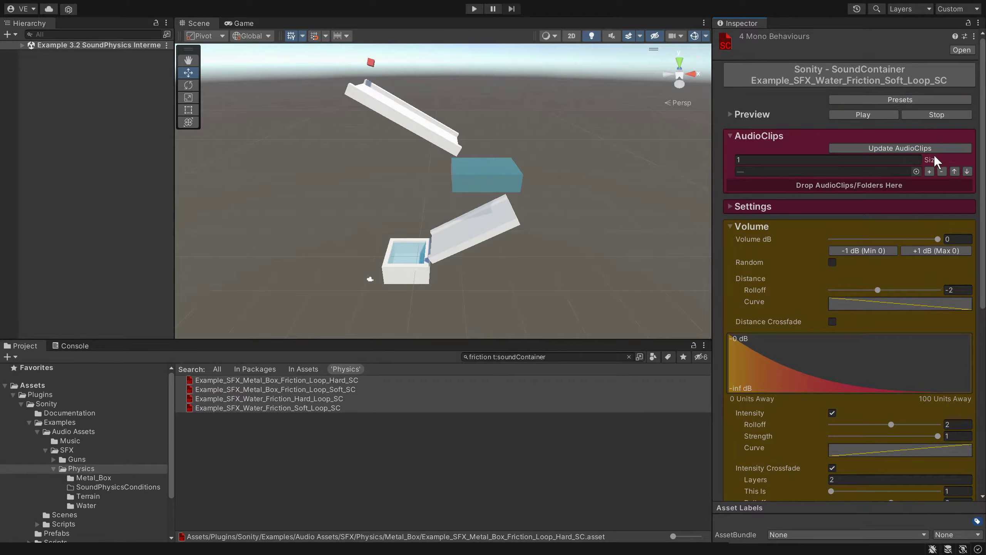
- Examine the volume intensity crossfade settings of each friction loop SoundContainer, and clear the project search
scroll(831, 241, "down", 3)
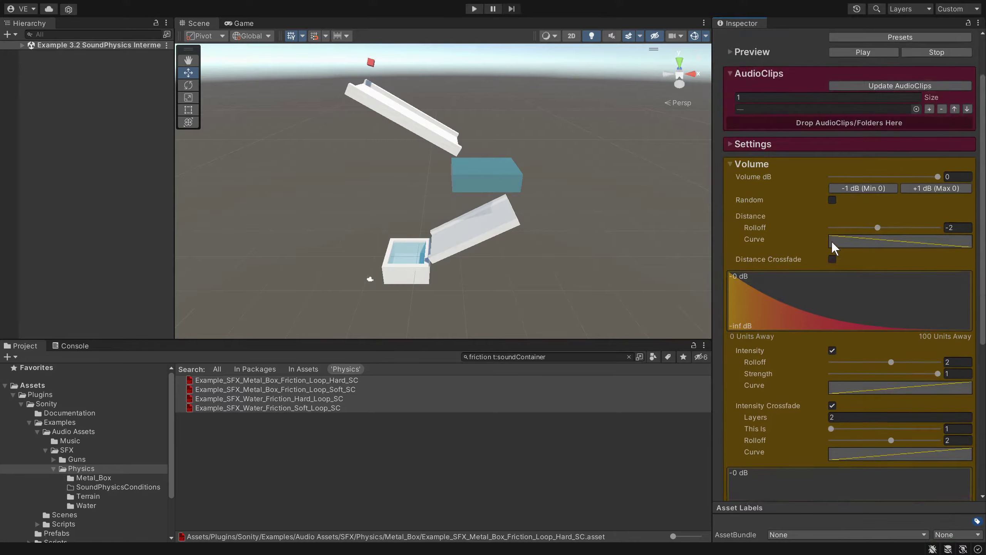
scroll(831, 241, "down", 4)
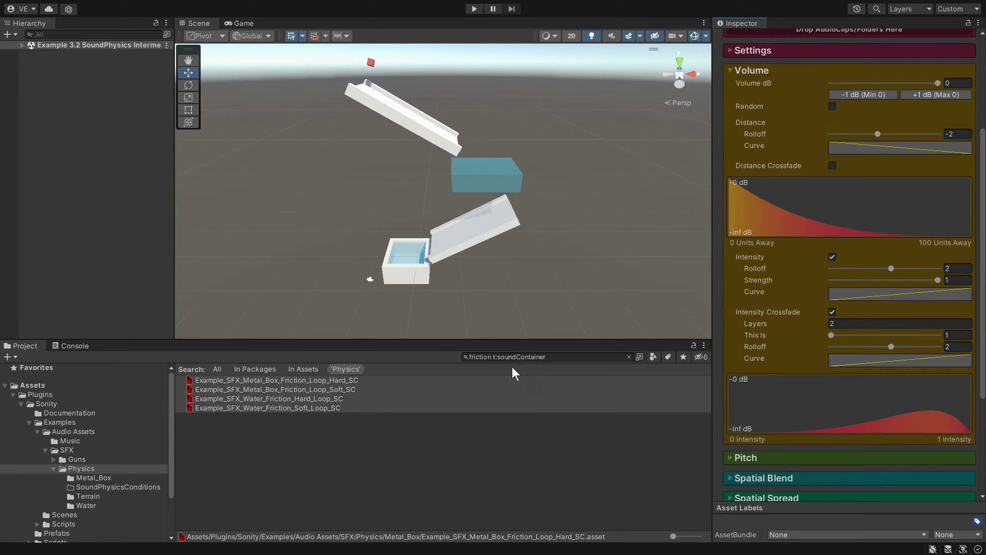
left_click(503, 379)
left_click(504, 390)
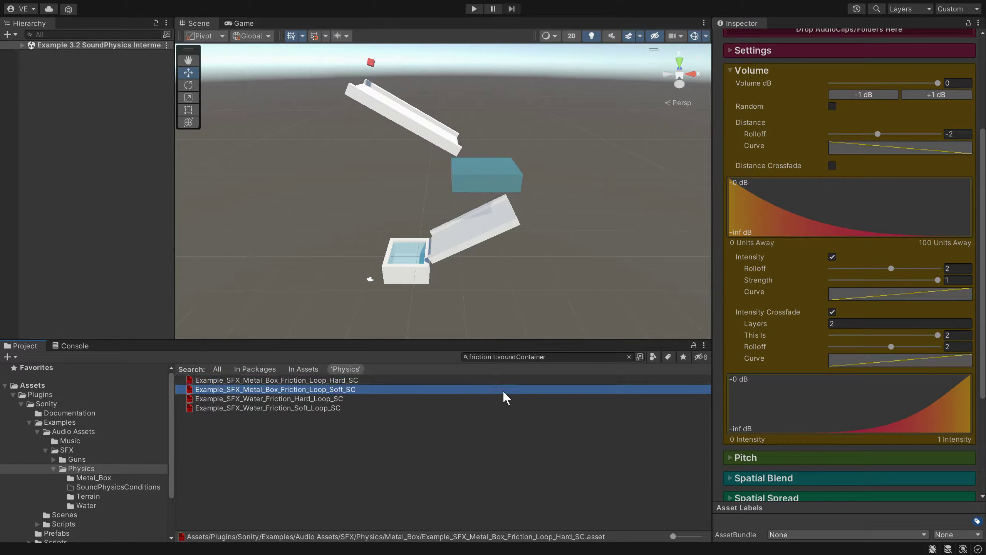
left_click(495, 402)
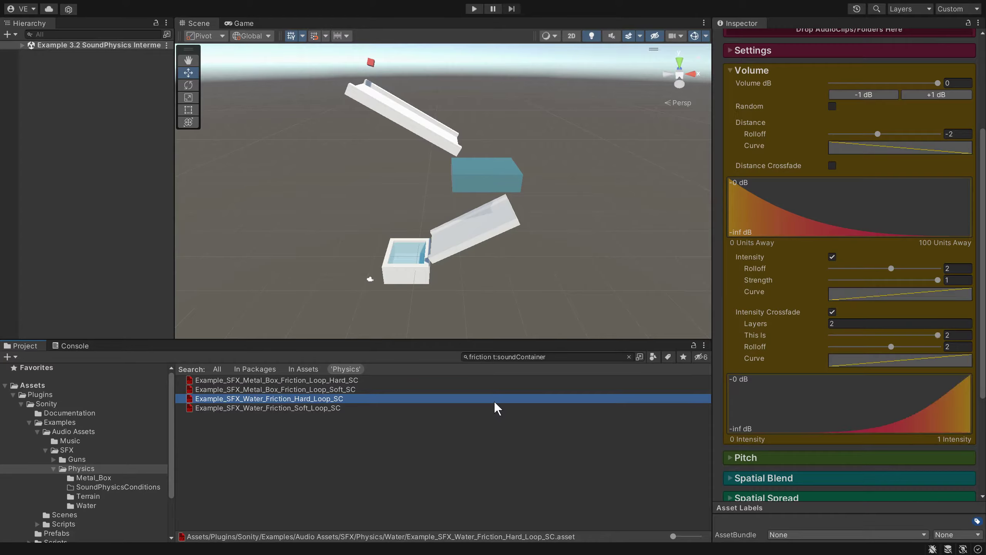
left_click(499, 411)
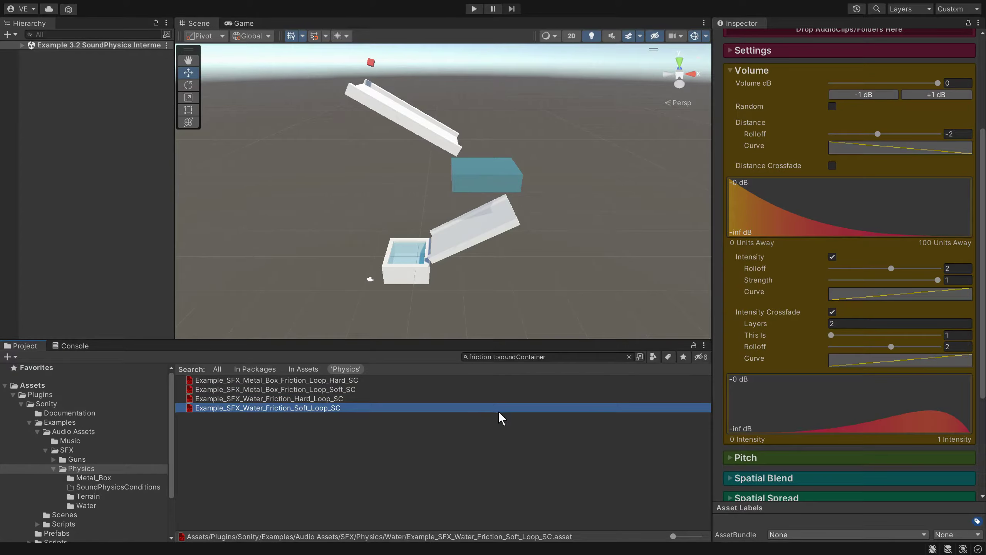
left_click(461, 494)
left_click(628, 357)
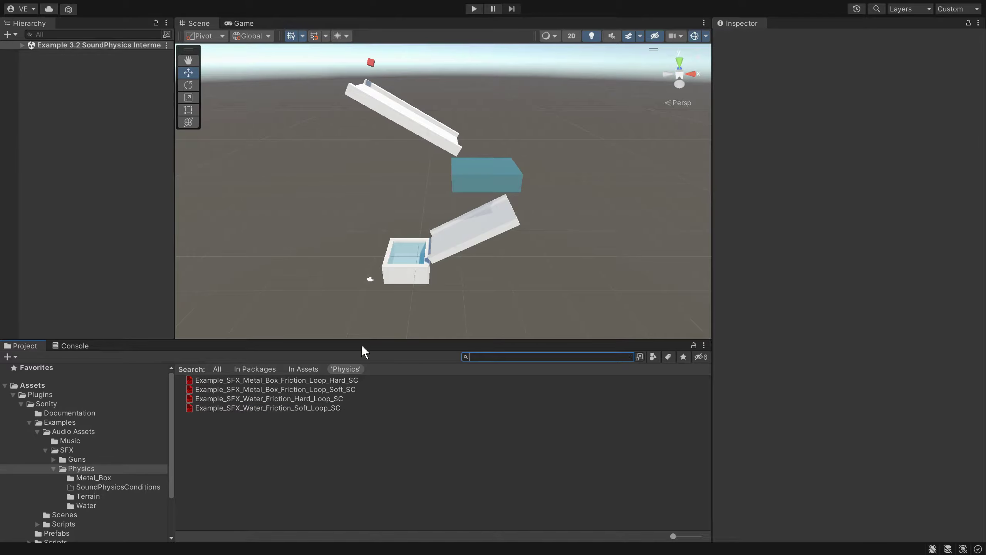
- Add a Sonity - Sound Physics component to the SoundPhysics_Metal_Box object
left_click(22, 45)
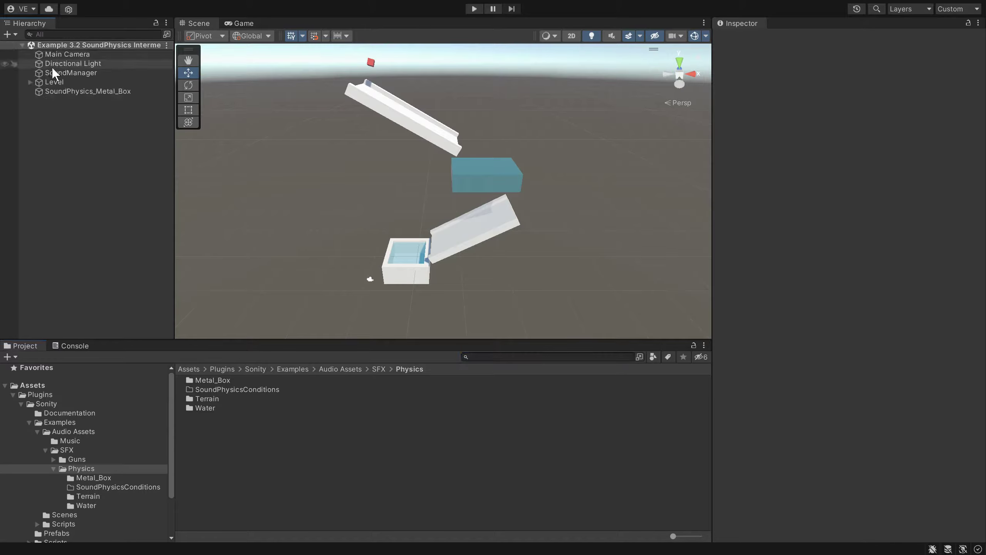
left_click(77, 92)
left_click(829, 218)
type("sonity")
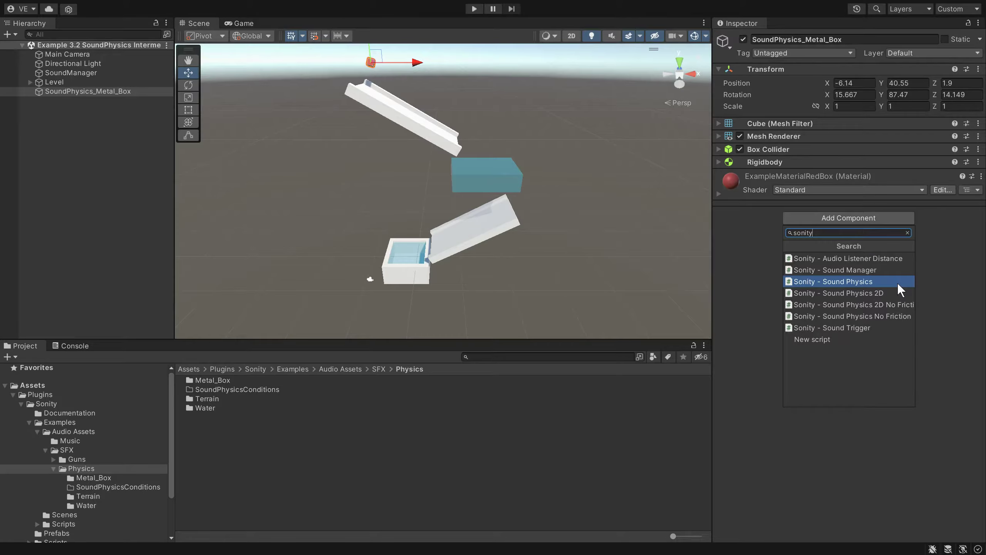
left_click(897, 282)
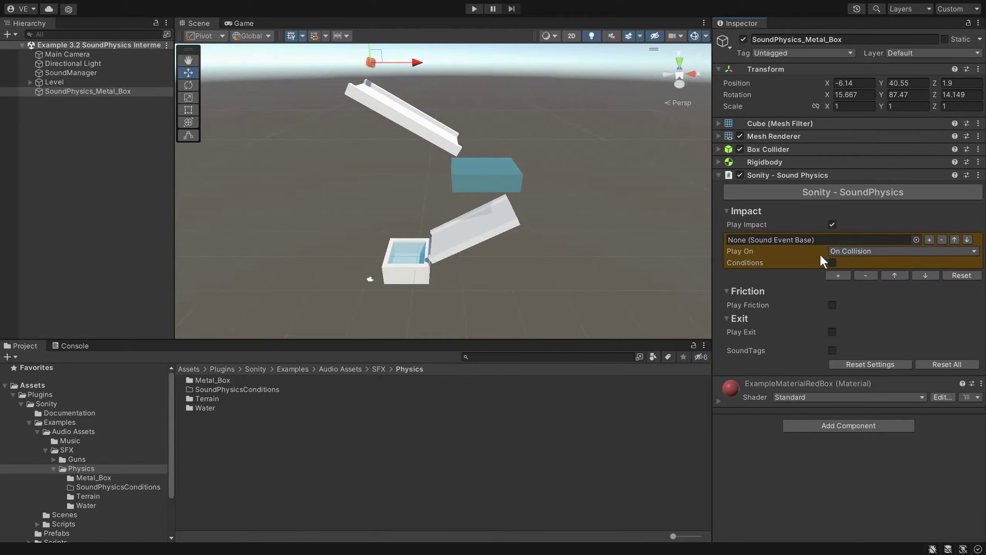
- Assign Example_SFX_Metal_Box_Impact_SE from the Metal_Box folder as the impact sound, played On Collision
left_click(93, 478)
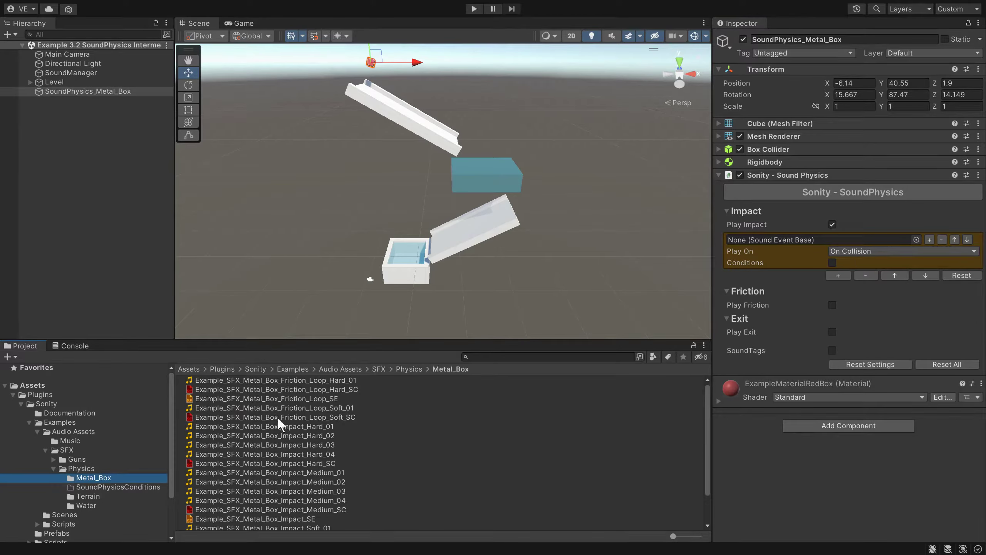
scroll(278, 417, "down", 3)
left_click_drag(280, 486, 792, 242)
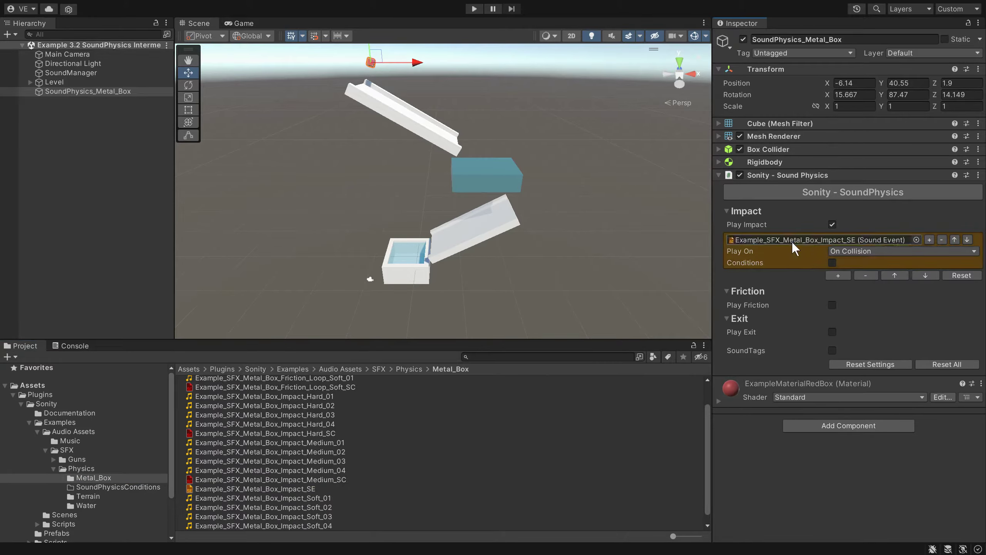
left_click(862, 250)
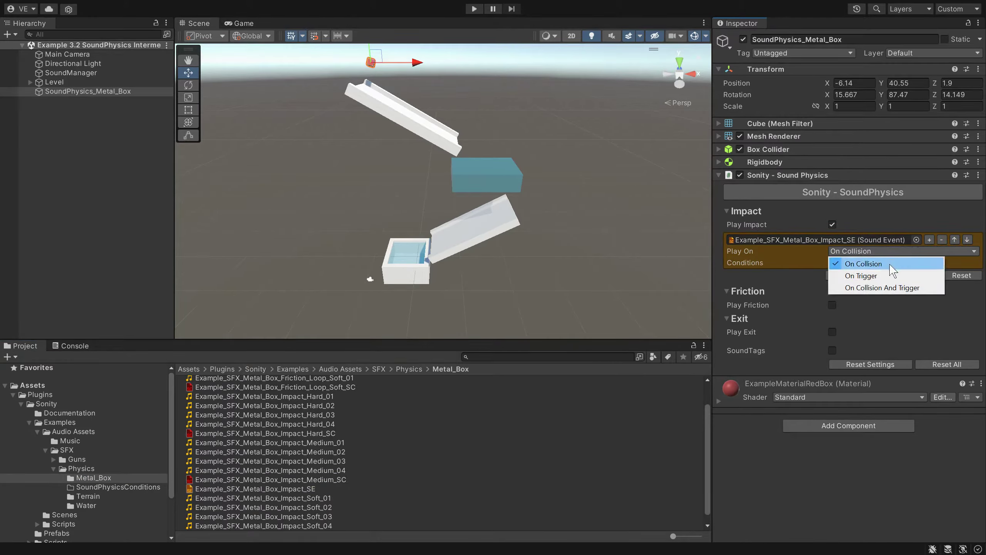
left_click(877, 264)
- Add a second impact sound, Example_SFX_Water_Impact_SE from the Water folder, and set it to play On Trigger
left_click(838, 275)
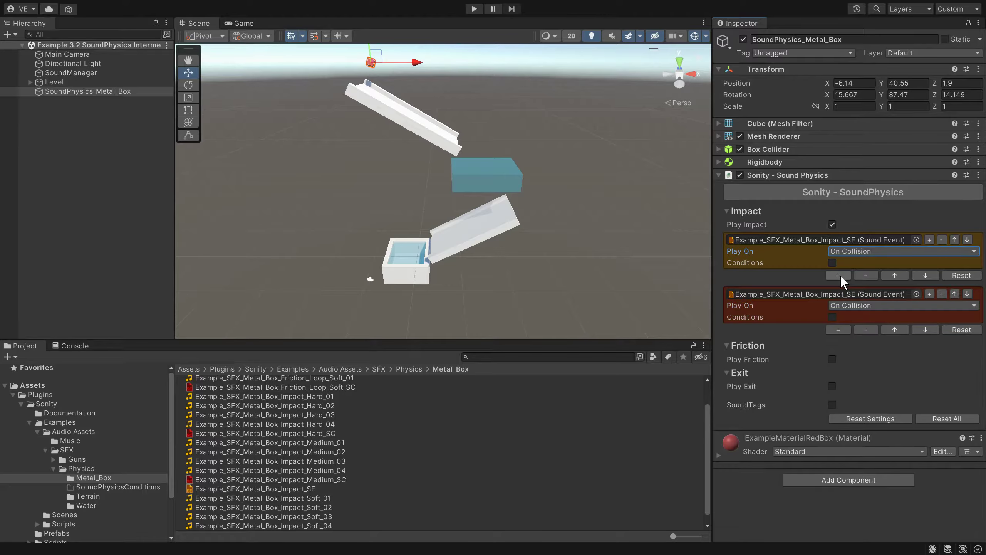
left_click(84, 505)
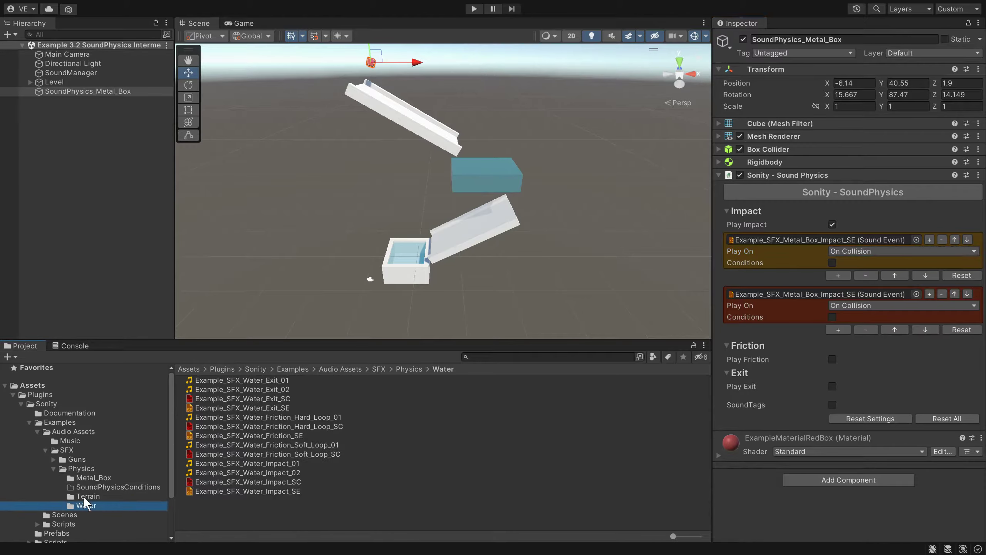
left_click_drag(261, 491, 803, 293)
left_click(872, 305)
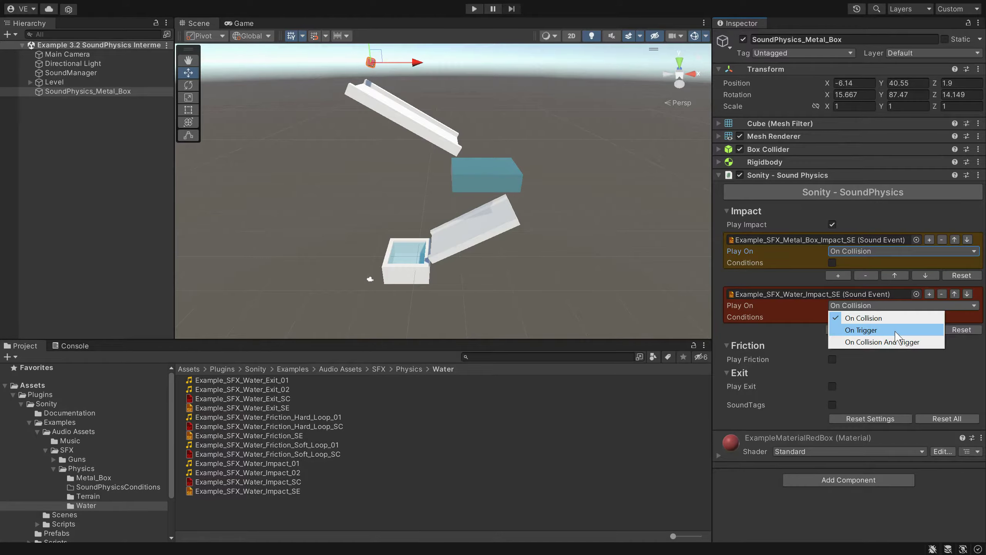
left_click(873, 330)
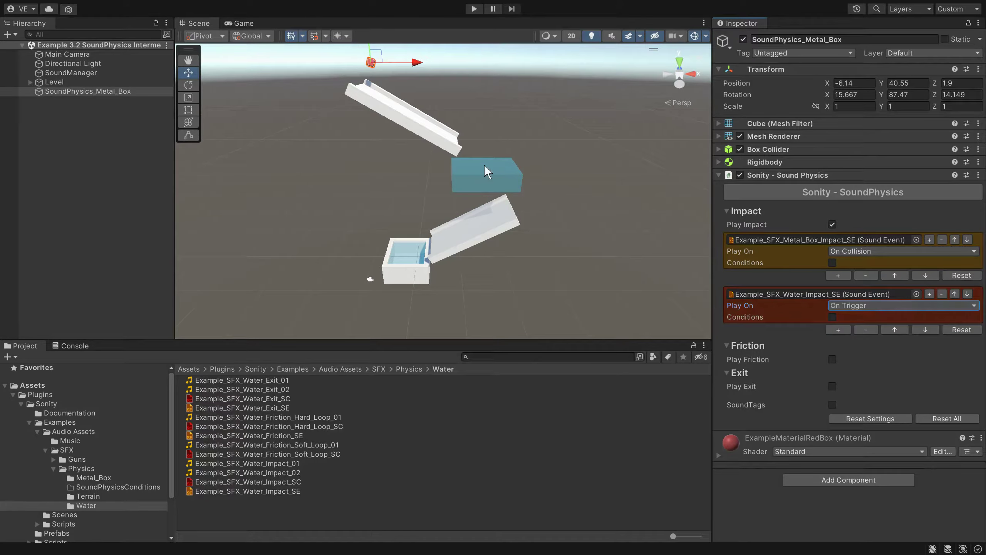
- Check the Is Trigger setting in the Box Collider of Water_01, and reselect SoundPhysics_Metal_Box
left_click(464, 173)
left_click(719, 148)
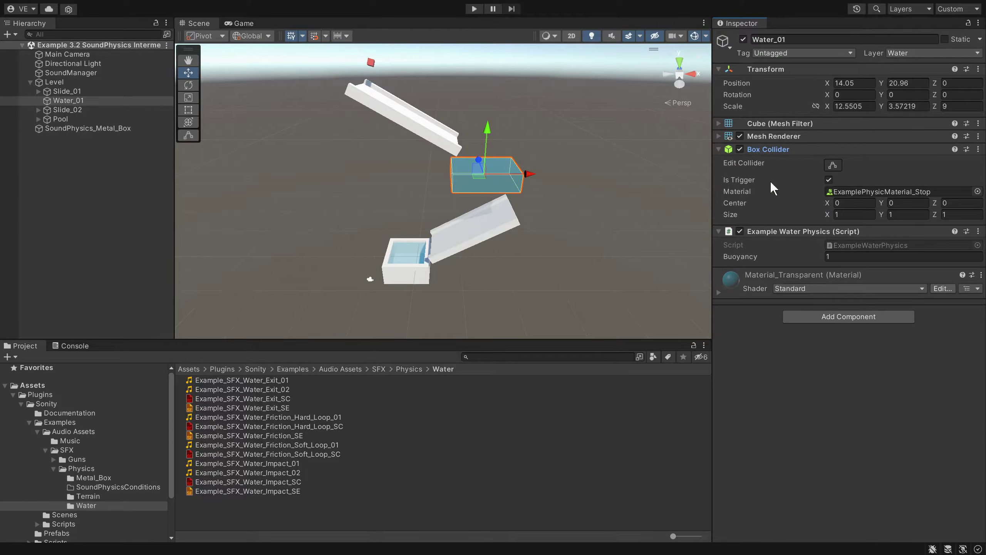
left_click(372, 63)
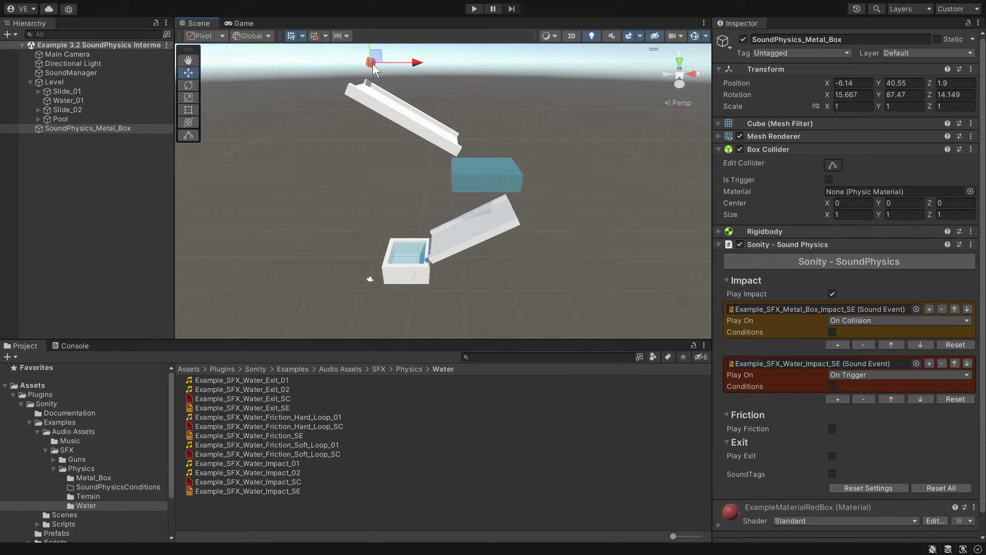
- Enable Play Friction and assign Example_SFX_Metal_Box_Friction_Loop_SE from the Metal_Box folder, played On Collision
scroll(876, 316, "down", 1)
left_click(832, 407)
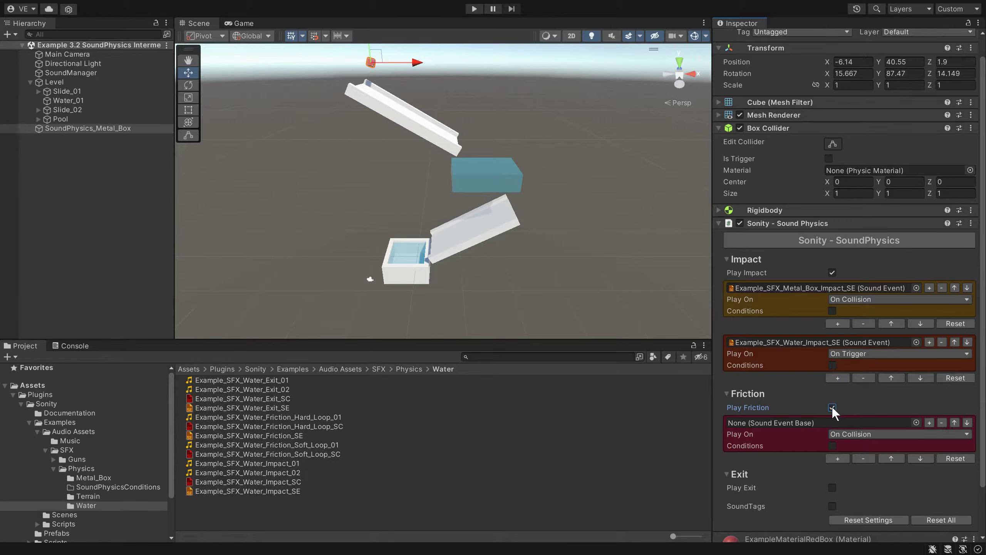
scroll(832, 407, "down", 3)
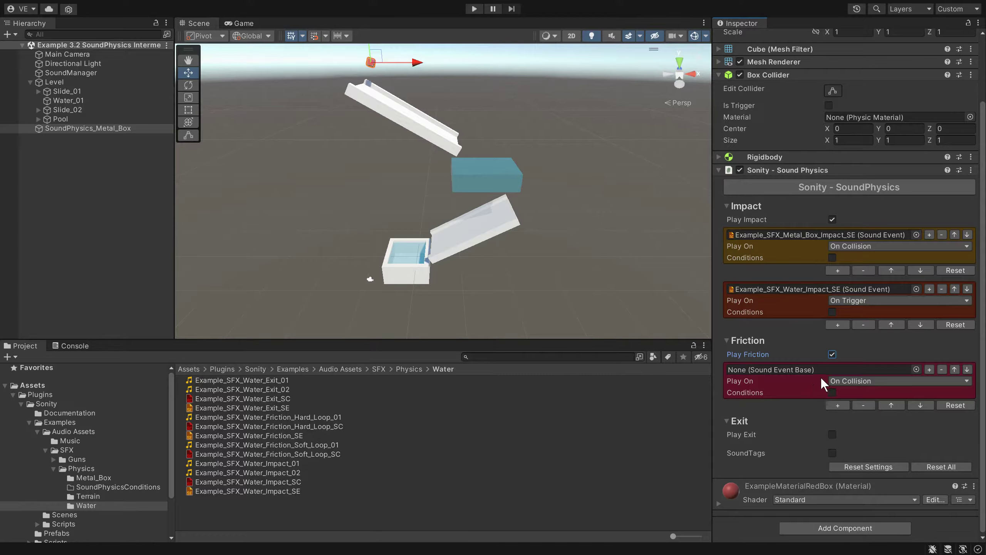
left_click(93, 478)
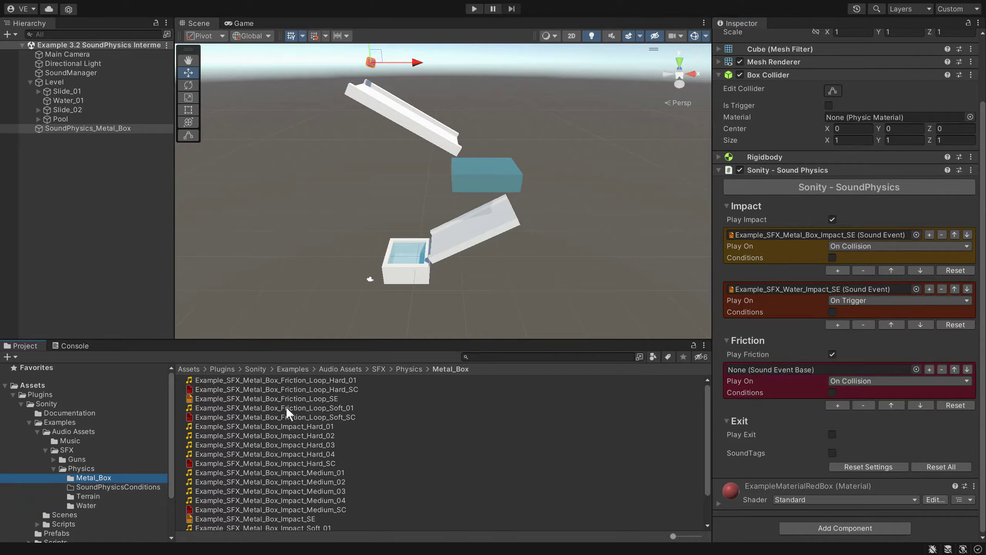
left_click_drag(296, 397, 835, 372)
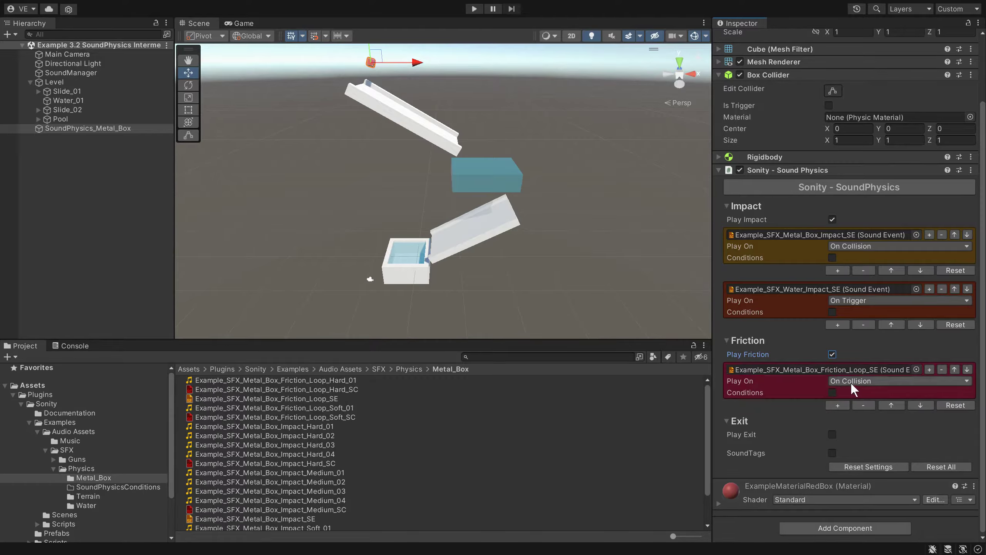
left_click(853, 381)
left_click(883, 392)
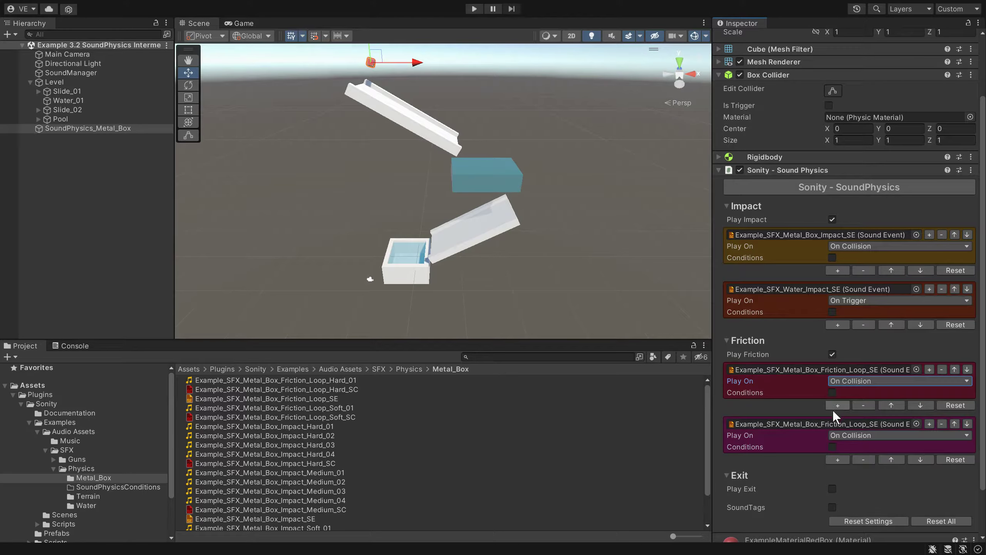
- Add a second friction sound, Example_SFX_Water_Friction_SE from the Water folder, and set it to play On Trigger
left_click(86, 505)
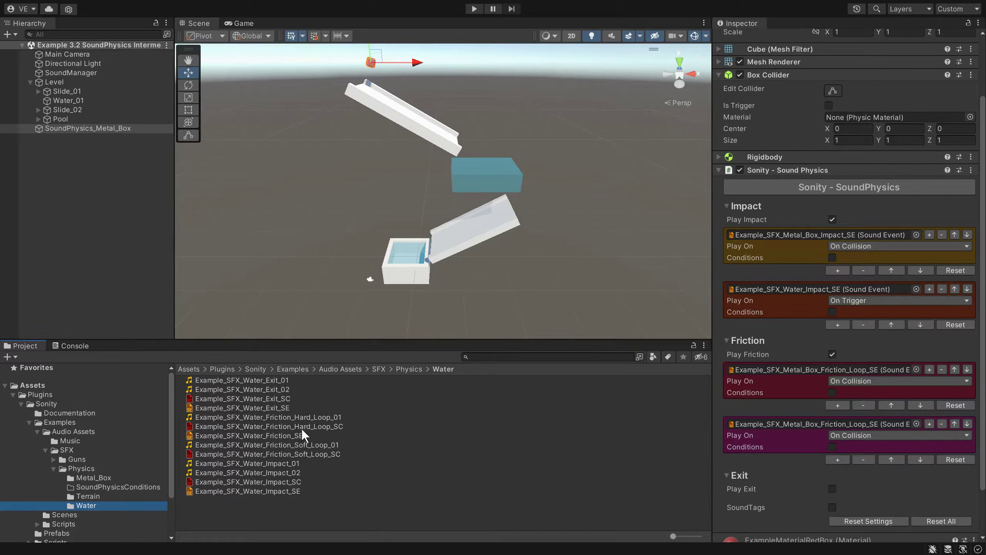
left_click_drag(301, 435, 868, 429)
left_click(870, 435)
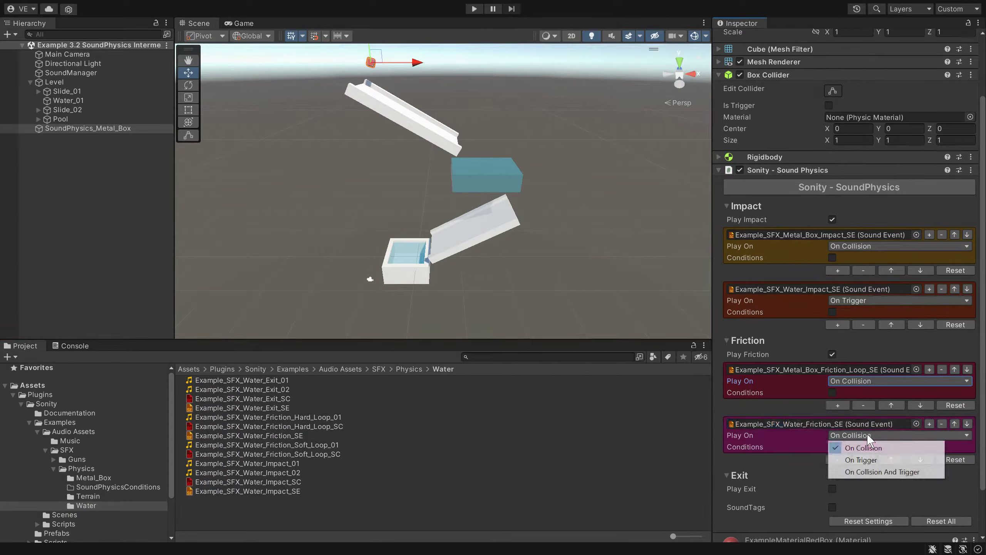
left_click(872, 461)
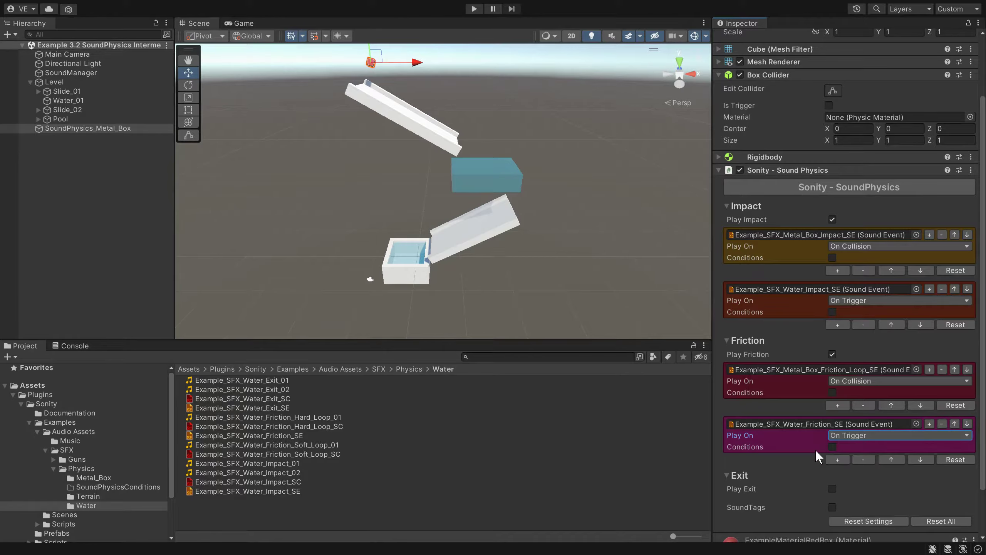
- Enable Play Exit and assign Example_SFX_Water_Exit_SE as the exit sound, played On Trigger
scroll(815, 450, "down", 3)
left_click(832, 433)
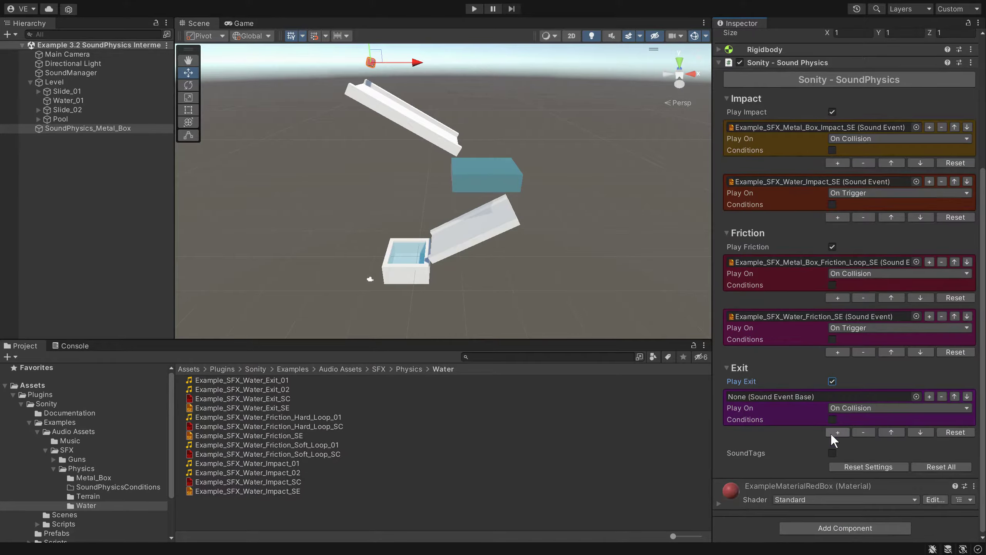
left_click_drag(252, 405, 784, 400)
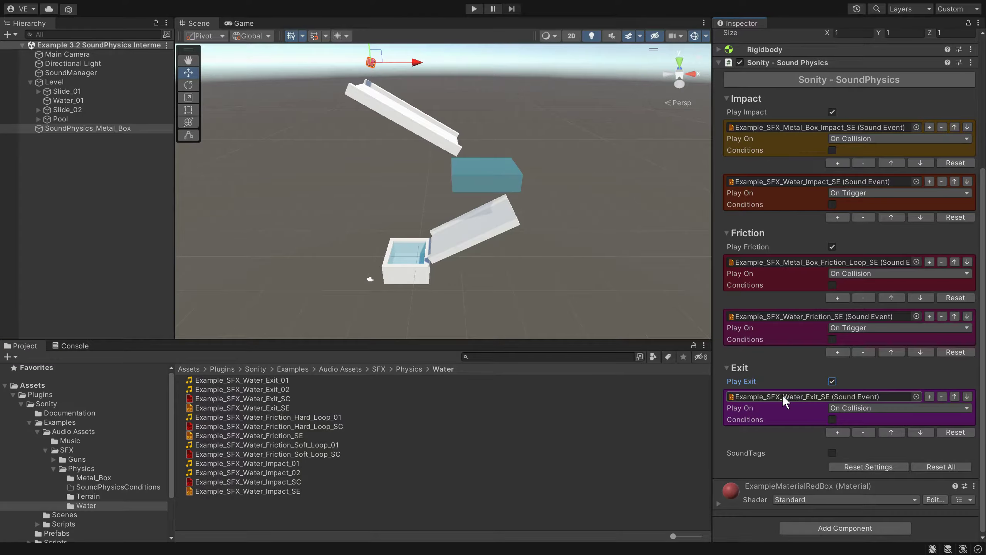
left_click(873, 415)
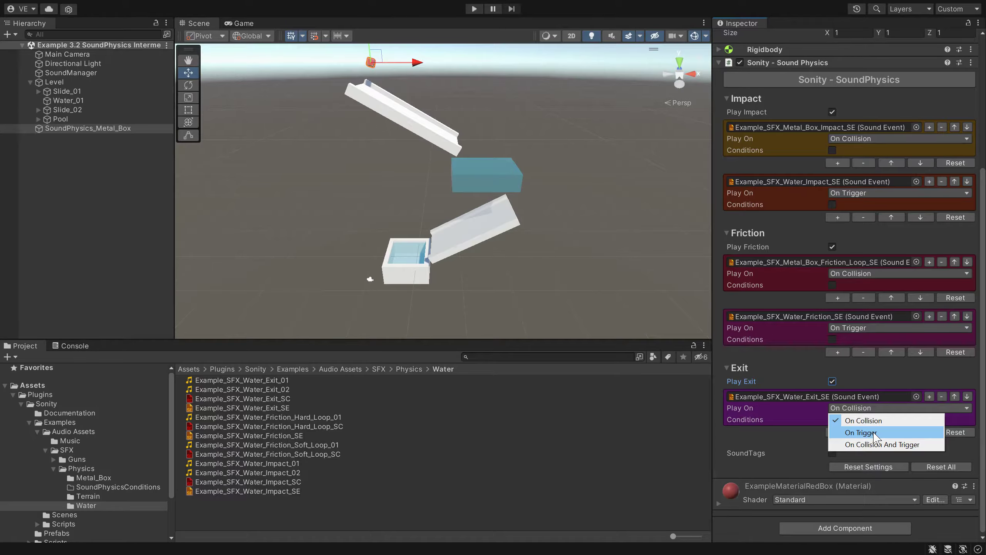
left_click(875, 434)
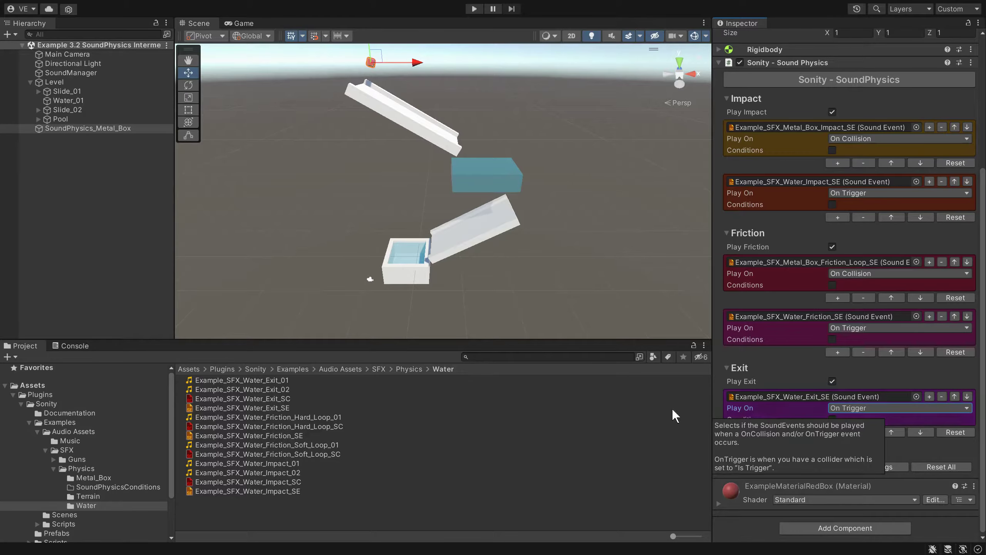
- Filter the Physics folder by t:soundEvent and select all the SoundEvents in it
left_click(531, 357)
type("t:soundEvent")
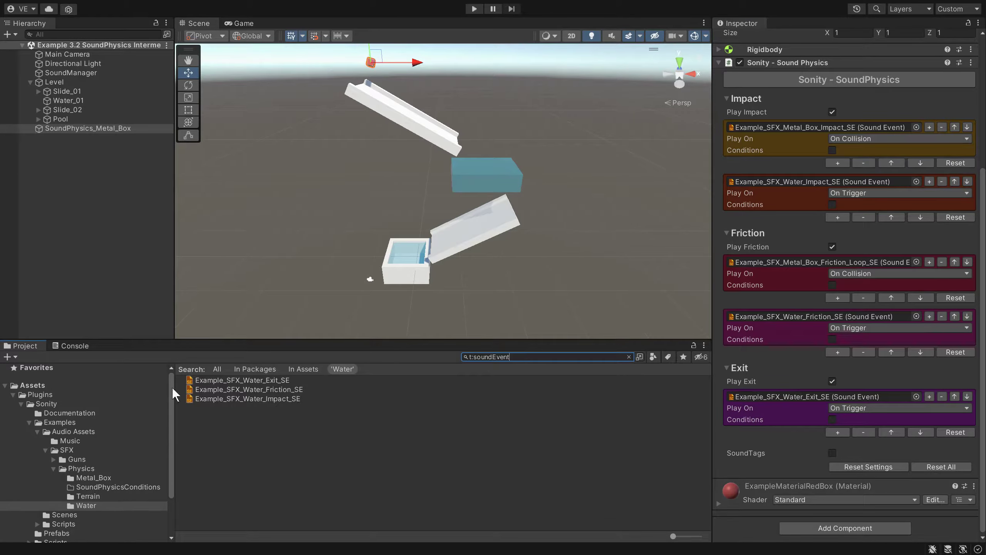
left_click(84, 468)
left_click(262, 391)
key("ctrl+a")
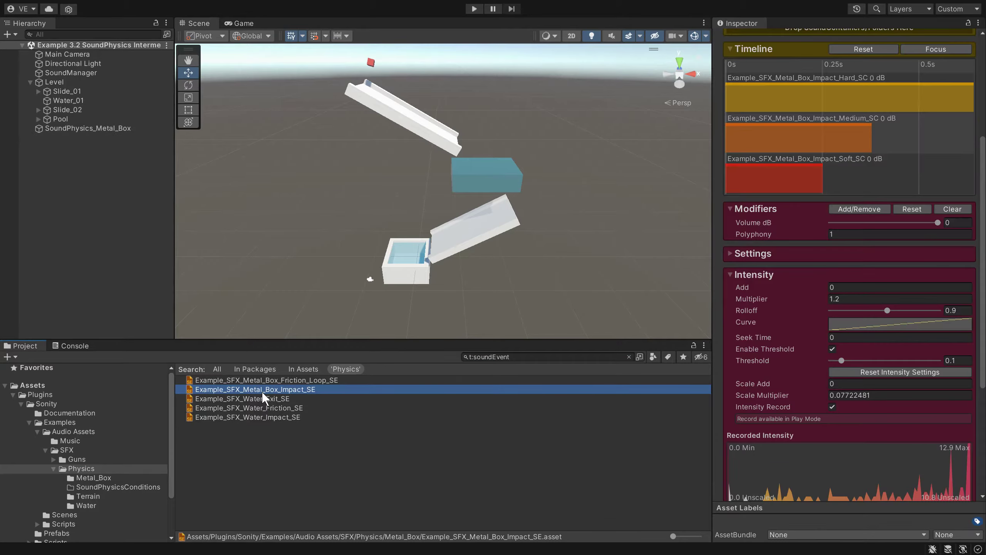
- Enable Intensity Record on all the selected SoundEvents and run the scene to record their intensities
left_click(768, 373)
scroll(762, 369, "down", 3)
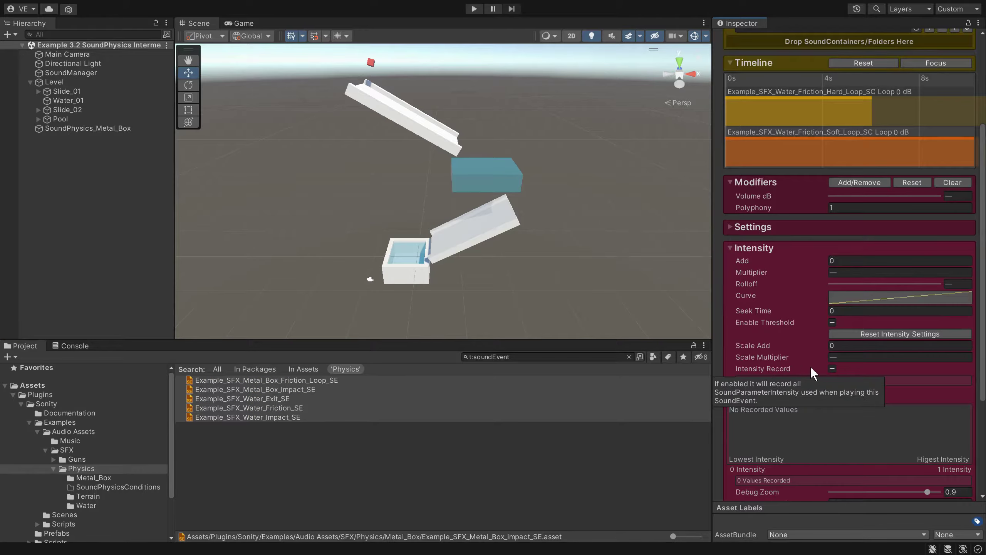
left_click(832, 369)
scroll(820, 375, "down", 2)
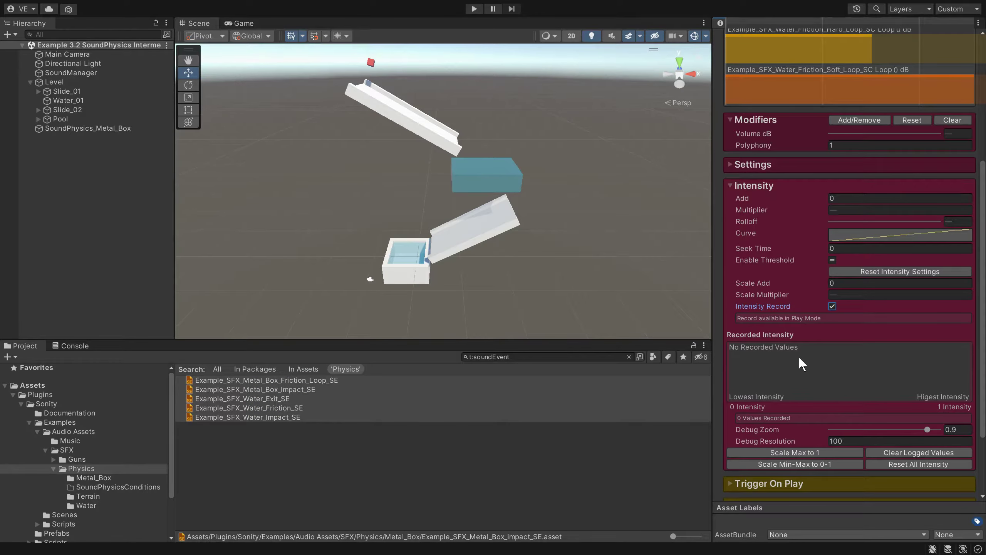
left_click(474, 9)
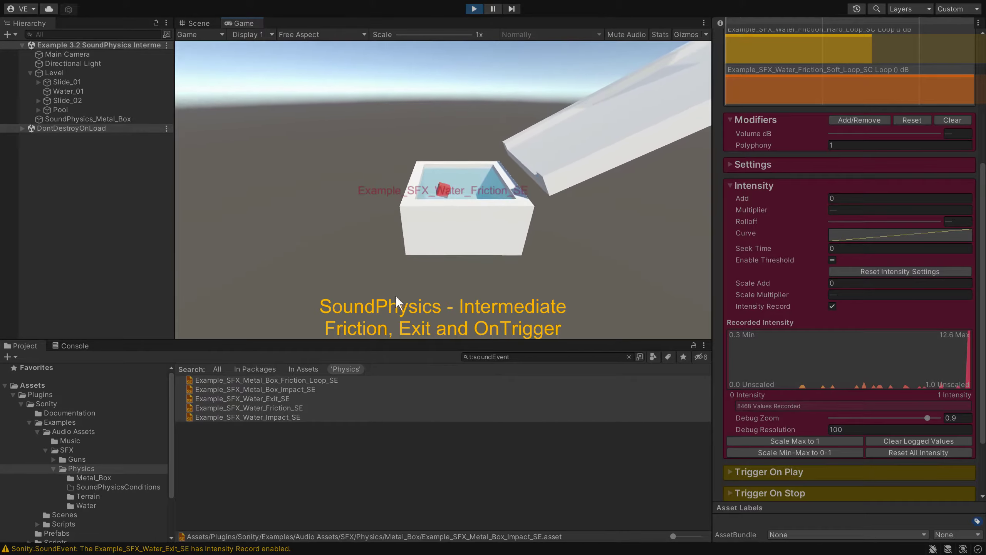
- Turn off Intensity Record and apply Scale Max to 1 to all the metal box and water SoundEvents
left_click(832, 306)
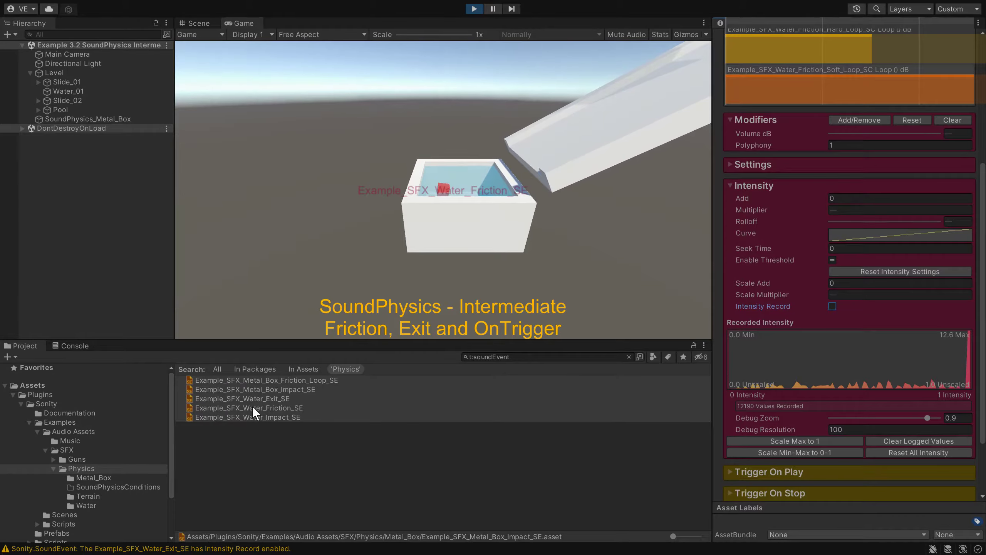
left_click(271, 379)
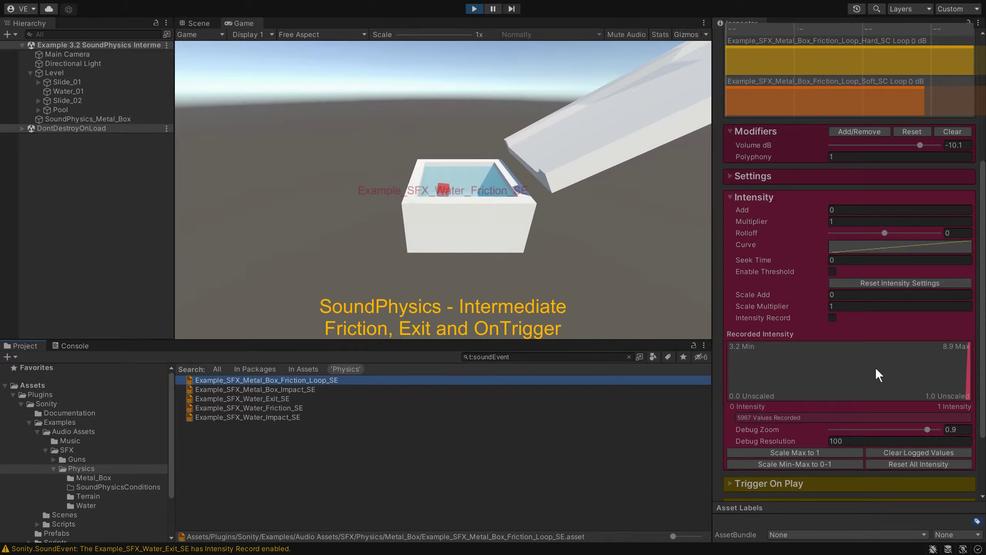
left_click(290, 417, "shift")
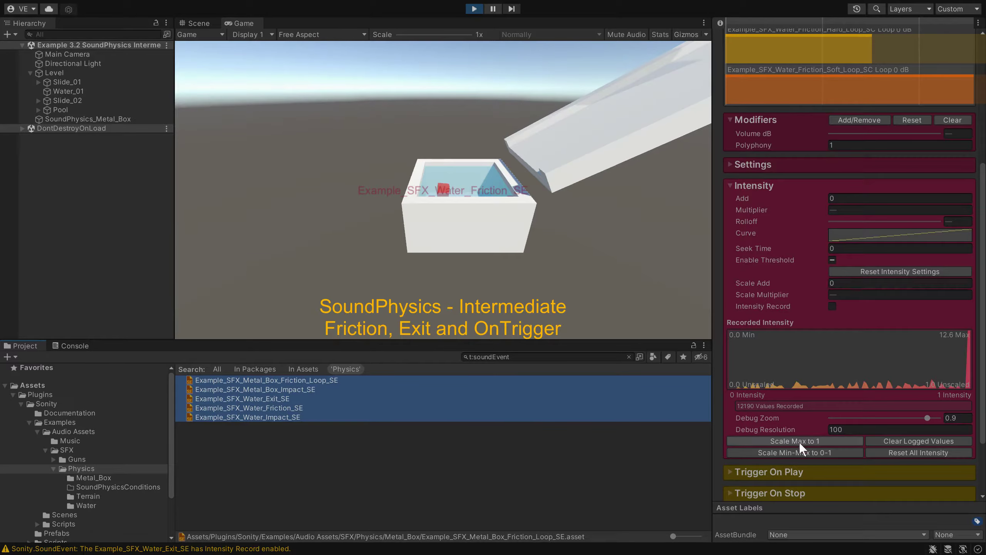
left_click(831, 444)
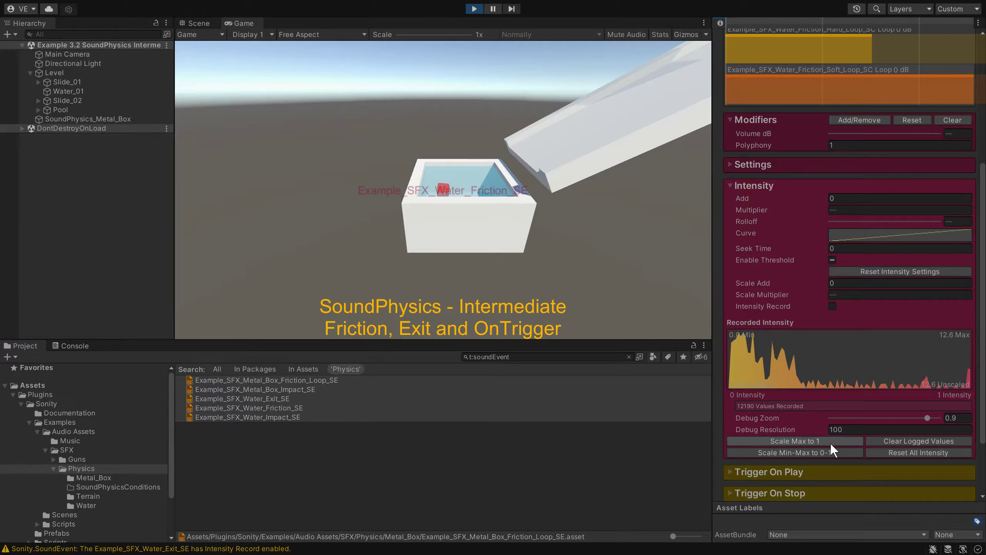
- Examine the scaled recorded intensity graph of each metal box and water SoundEvent
left_click(361, 387)
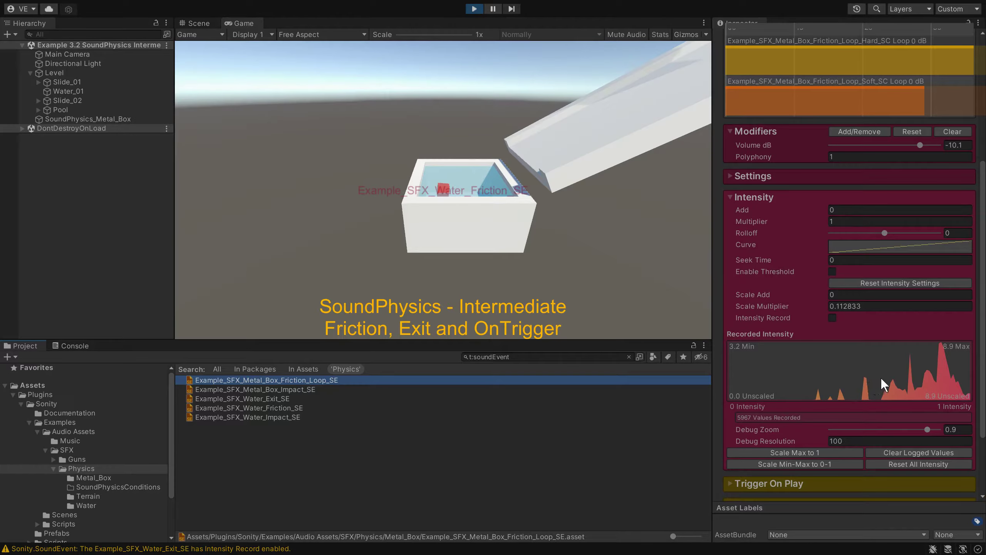
left_click(388, 389)
scroll(861, 420, "down", 5)
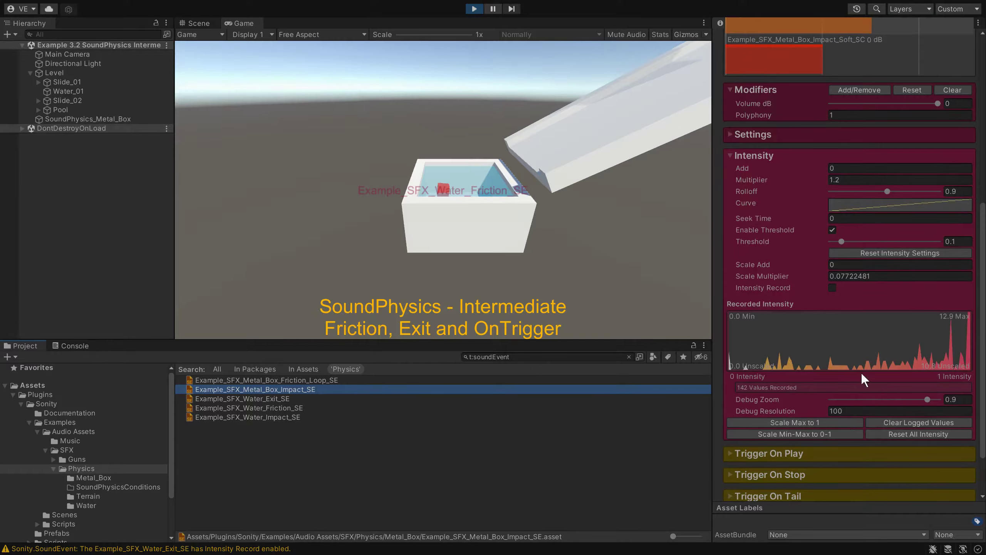
left_click(385, 399)
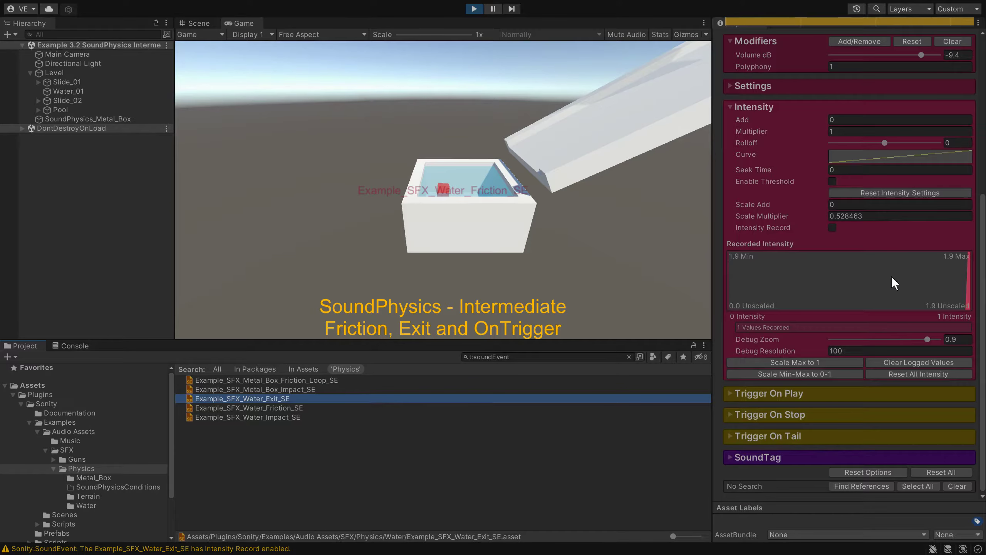
left_click(345, 408)
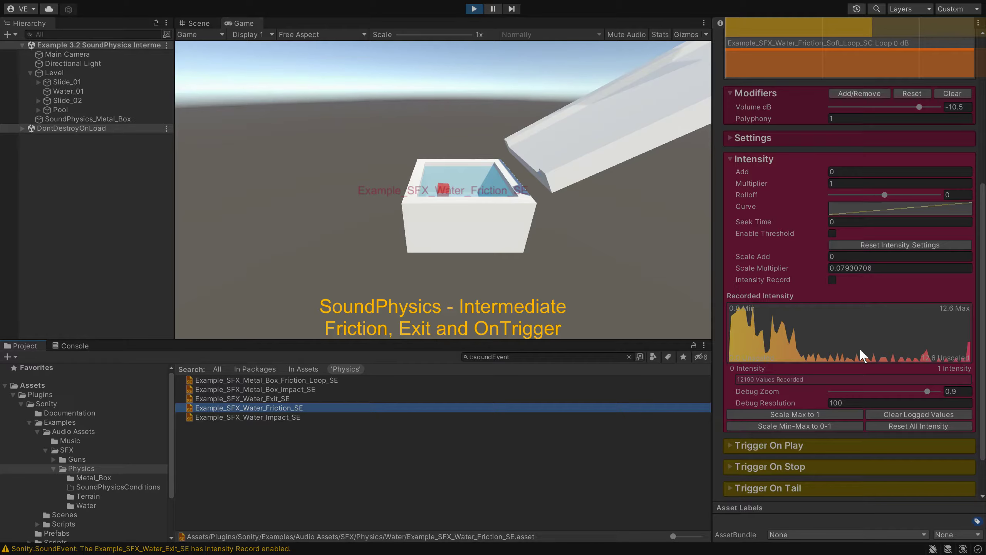
left_click(297, 417)
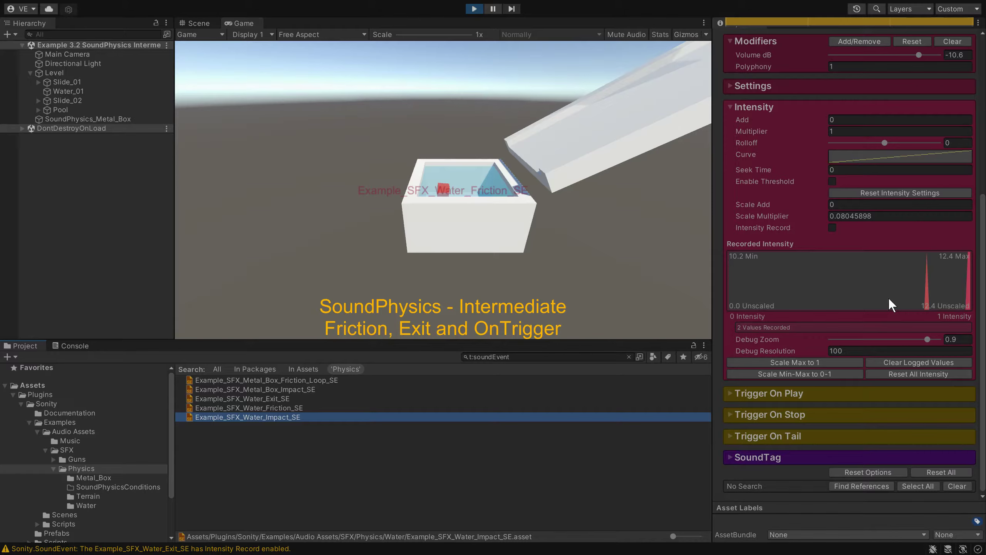
- Enable the intensity threshold on Example_SFX_Water_Friction_SE and set it to 0.286
left_click(292, 408)
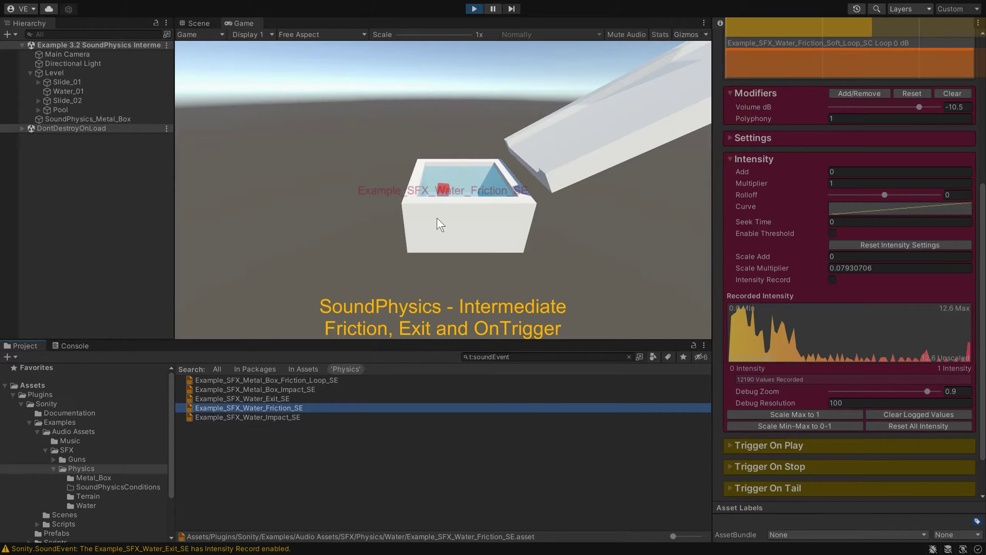
left_click(831, 233)
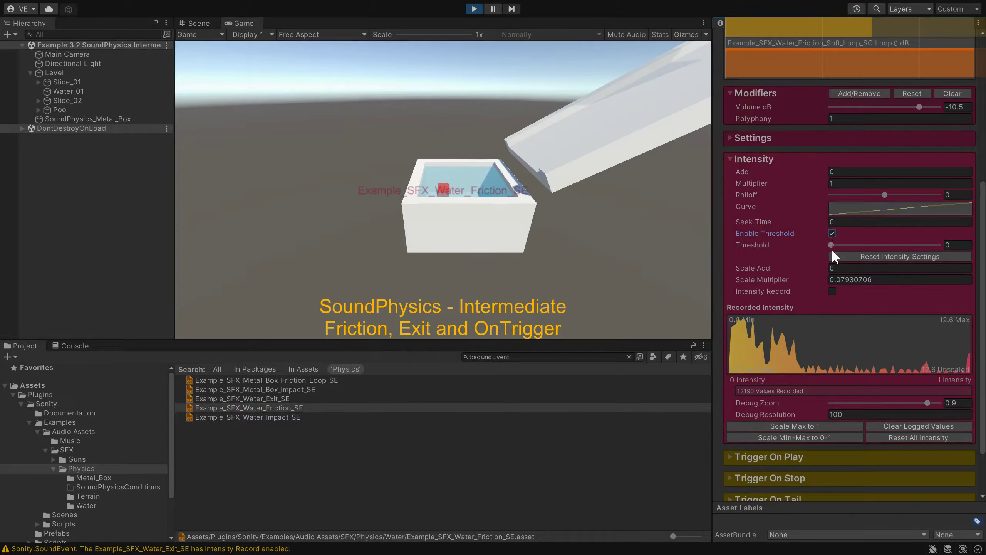
left_click_drag(830, 247, 861, 243)
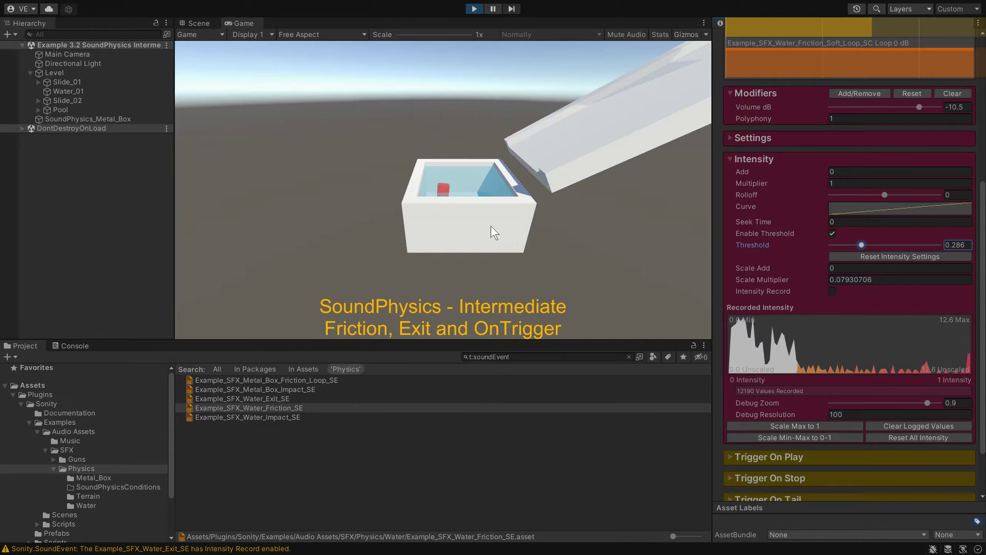
- Rerun the scene and record the intensity of Example_SFX_Water_Friction_SE while the metal box falls and settles in the pool
left_click(476, 9)
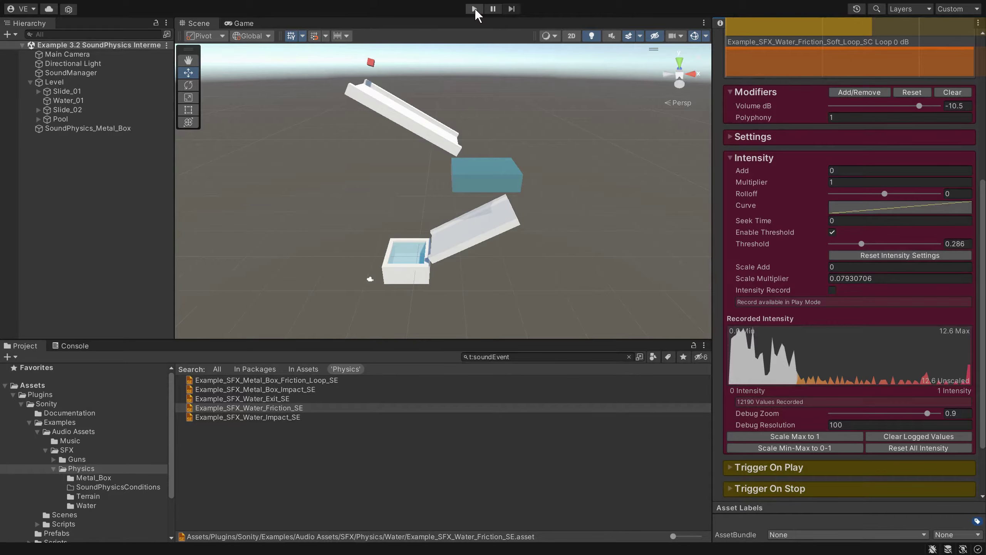
left_click(476, 8)
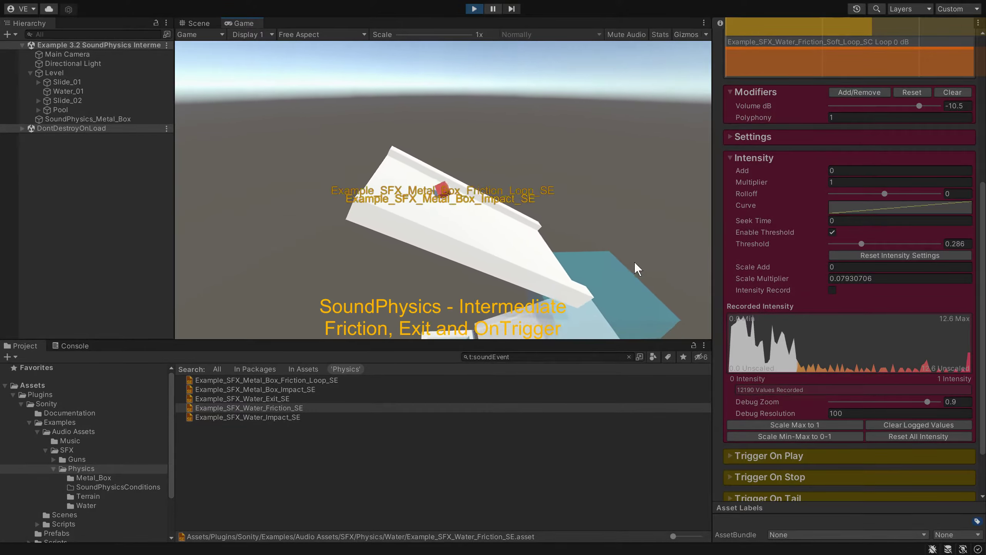
left_click(831, 289)
scroll(801, 239, "up", 3)
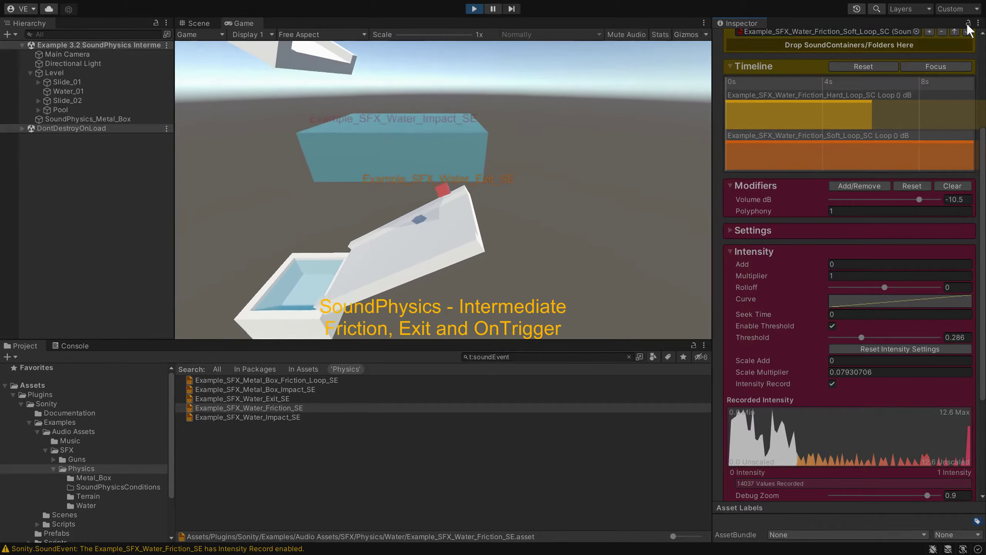
scroll(838, 272, "down", 3)
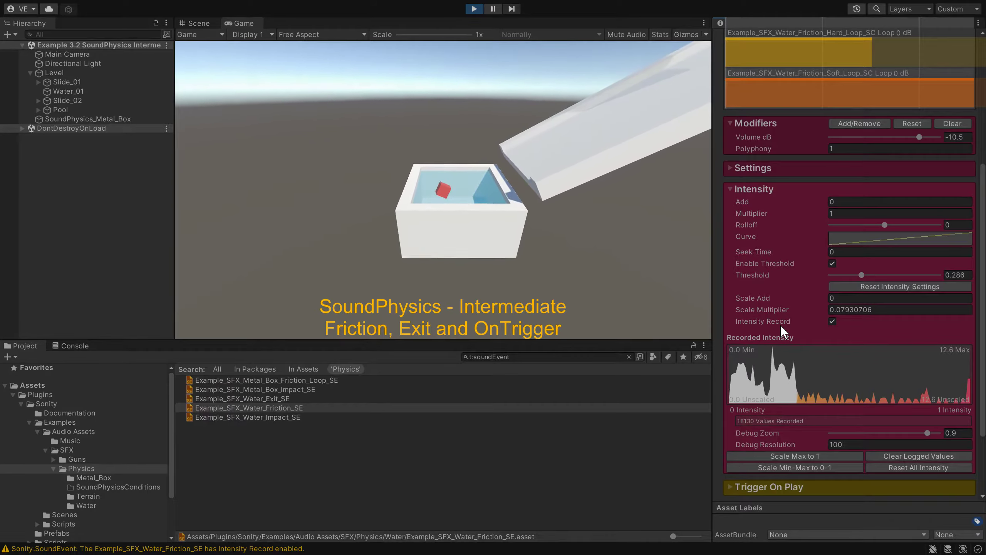
left_click(832, 321)
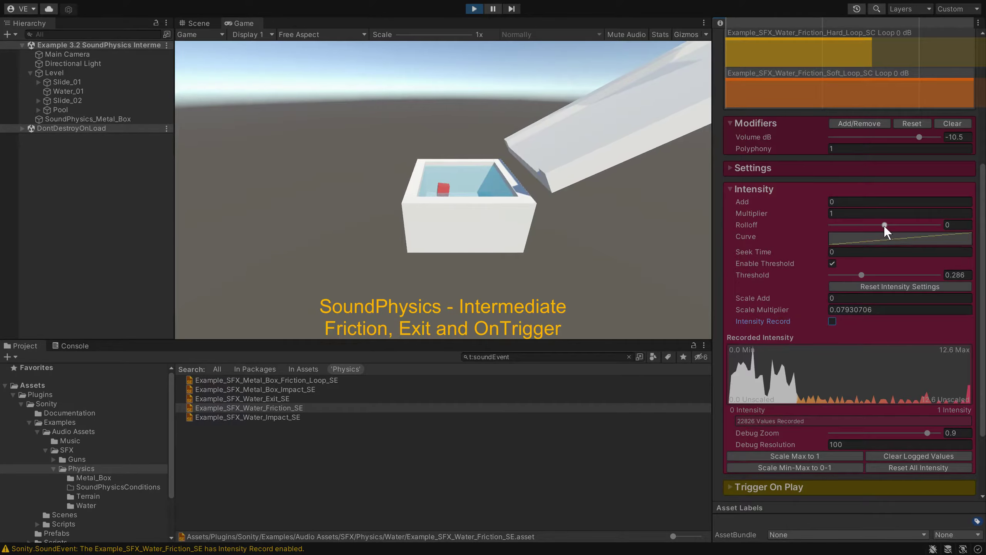
- Set the intensity Rolloff of Example_SFX_Water_Friction_SE to 4.1 and record its intensity while moving the metal box in the pool
left_click_drag(885, 225, 899, 221)
left_click(196, 24)
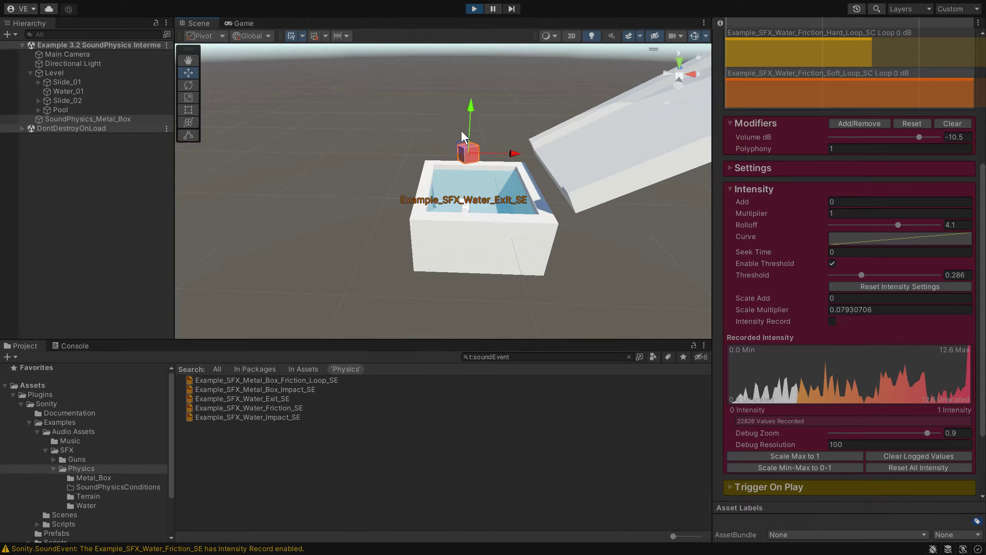
left_click_drag(464, 136, 459, 235)
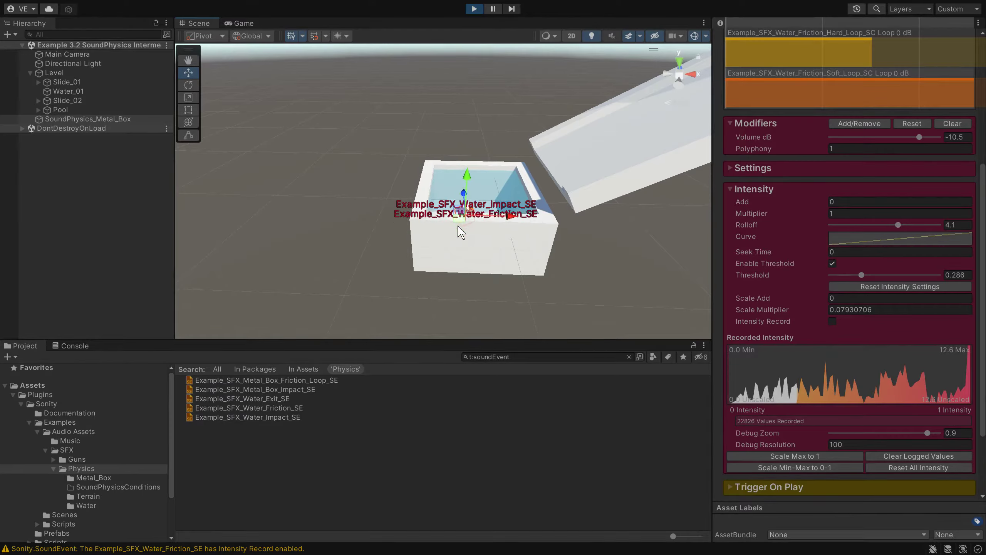
left_click(832, 320)
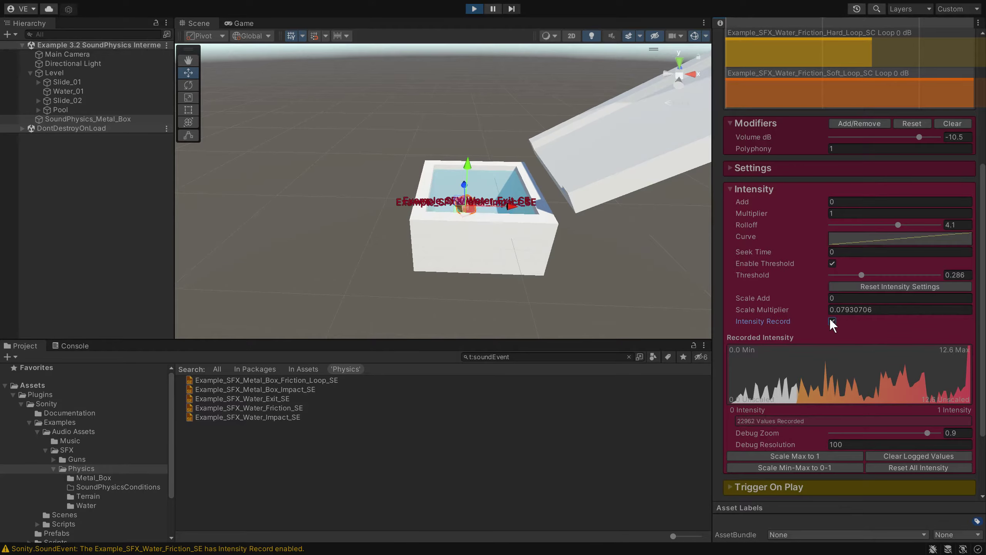
left_click_drag(462, 194, 453, 128)
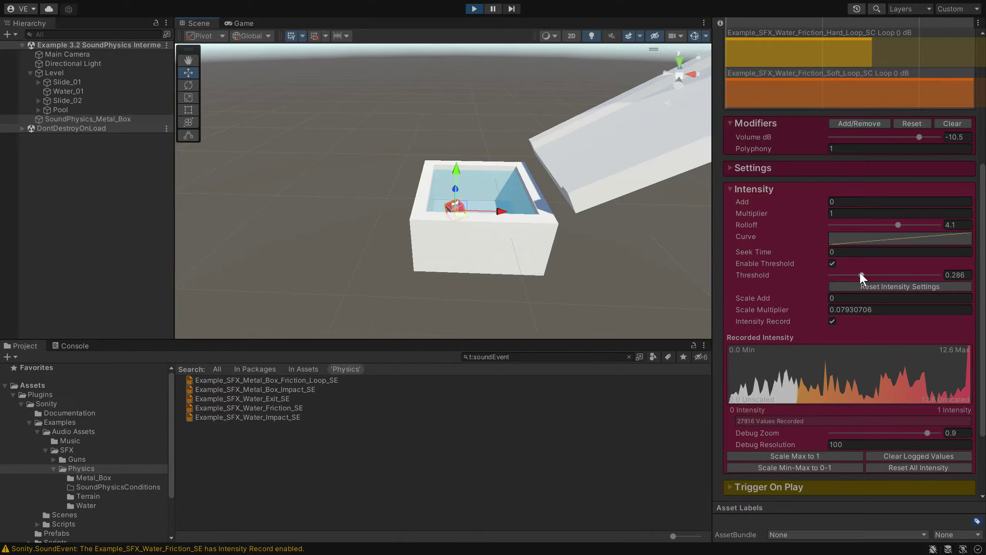
- Set the water friction intensity threshold to 0.1, turn off Intensity Record and stop the scene
left_click_drag(860, 274, 854, 275)
left_click(953, 275)
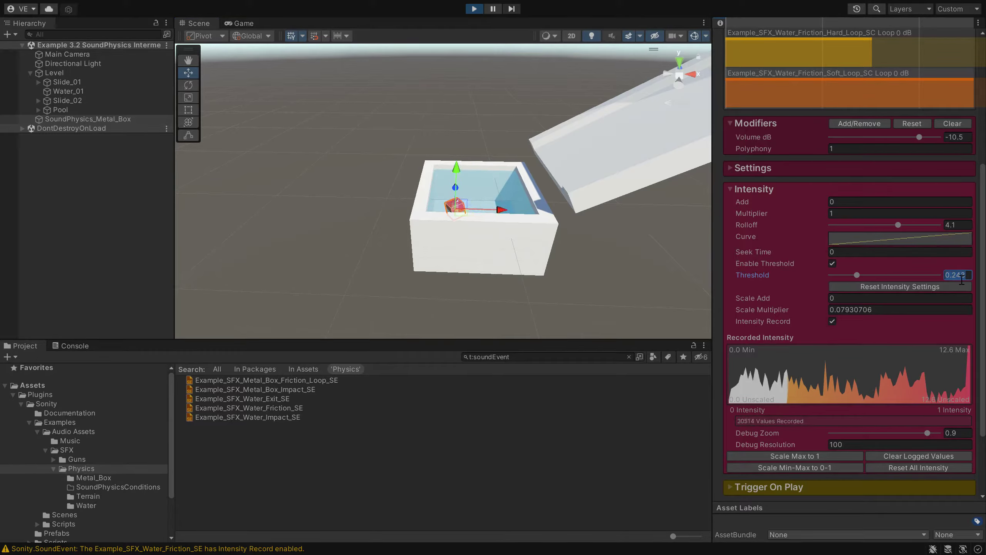
type("0.1")
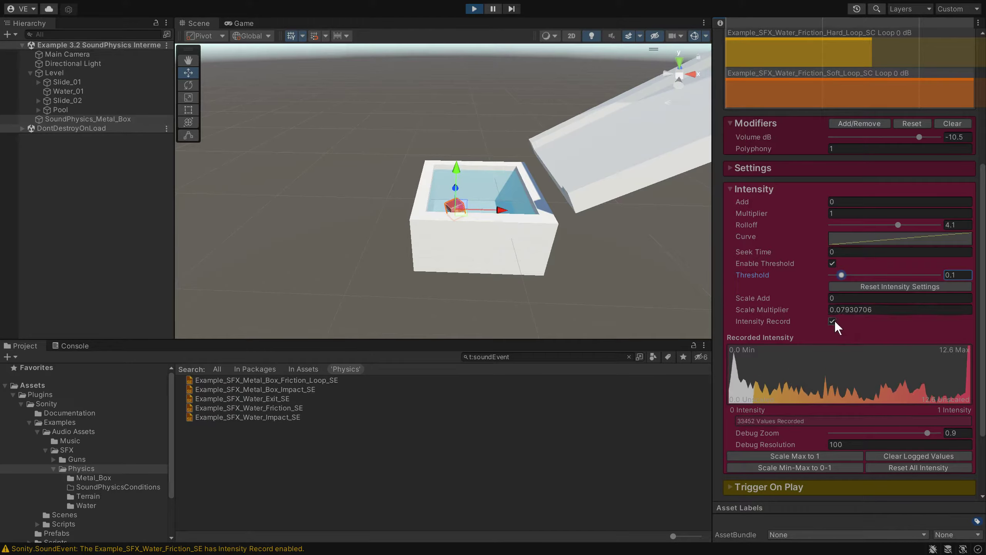
left_click(832, 320)
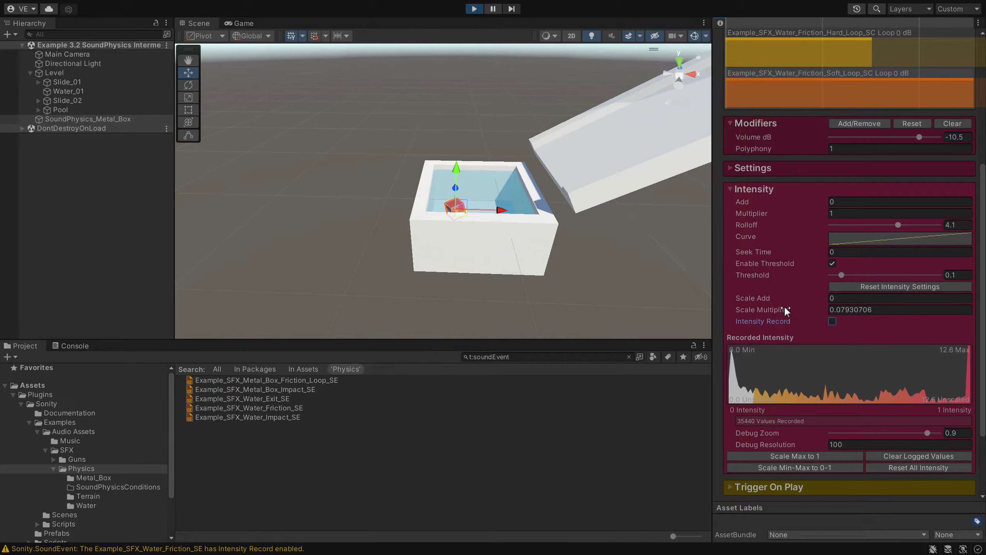
left_click(474, 9)
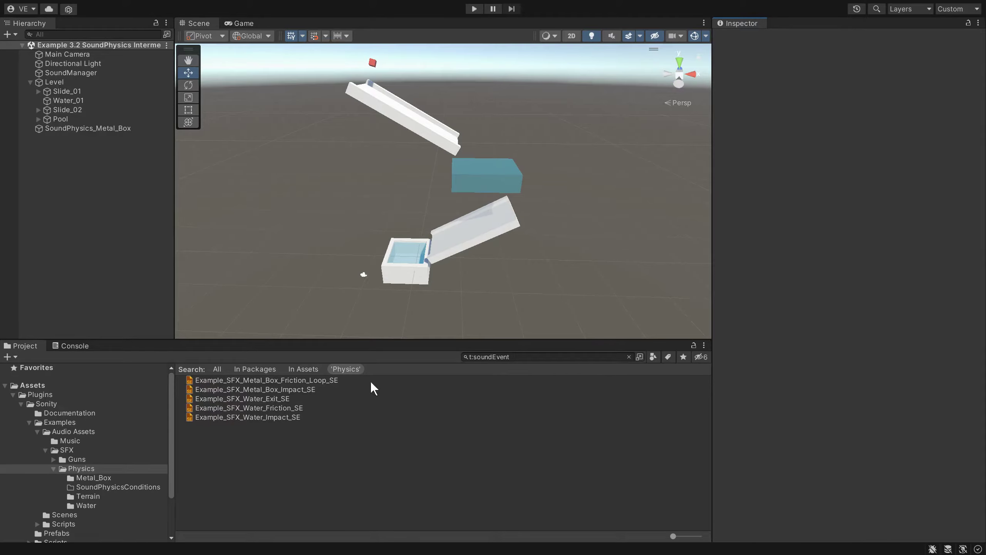
- Add Fade In Length and Fade Out Length modifiers of 0.2 to the metal box and water friction SoundEvents, and test them in the scene
left_click(295, 381)
left_click(294, 406, "ctrl")
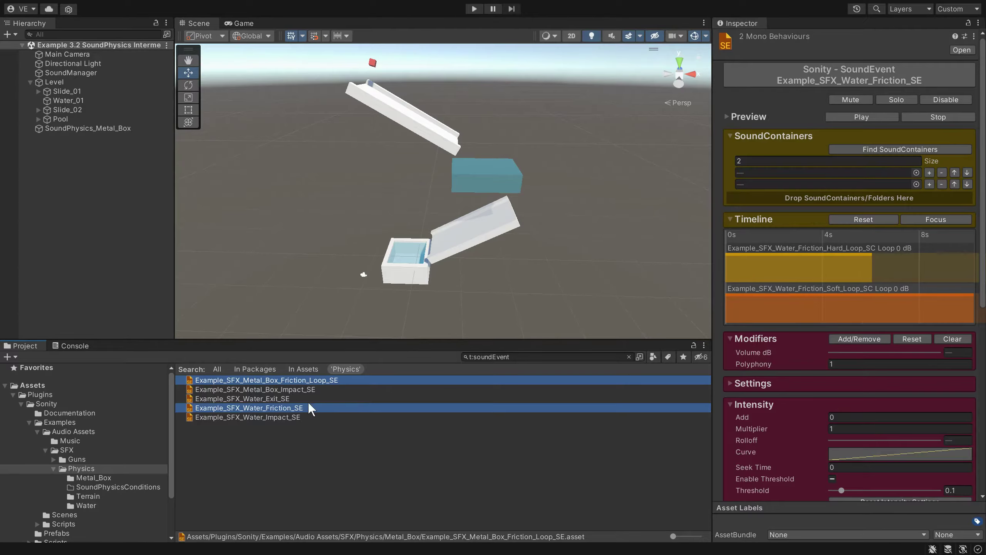
left_click(859, 338)
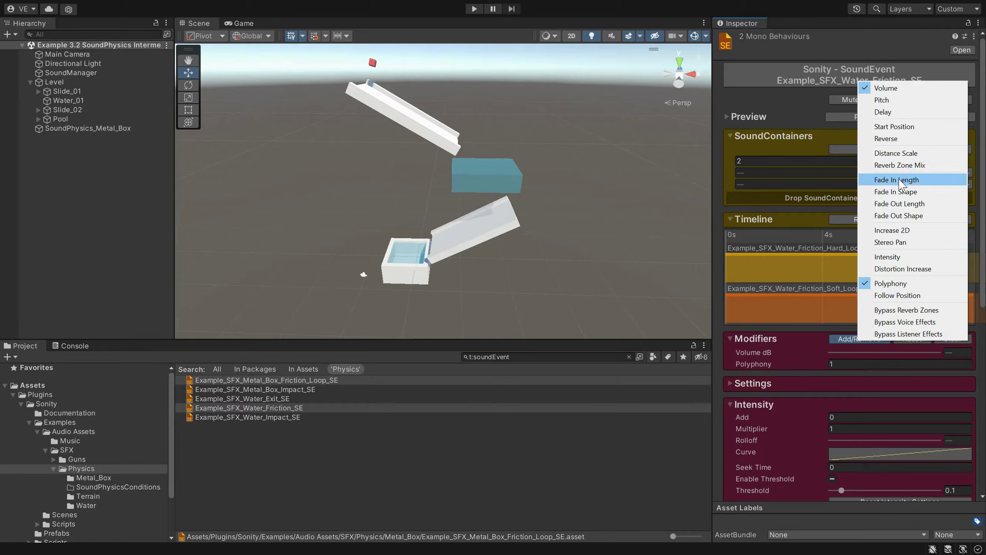
left_click(897, 180)
left_click(854, 342)
left_click(897, 203)
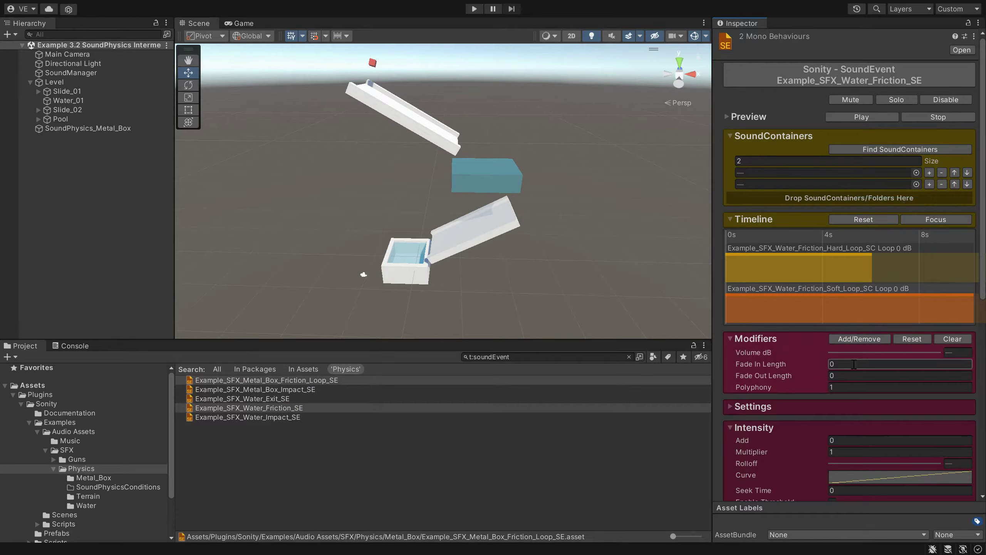
key("Tab")
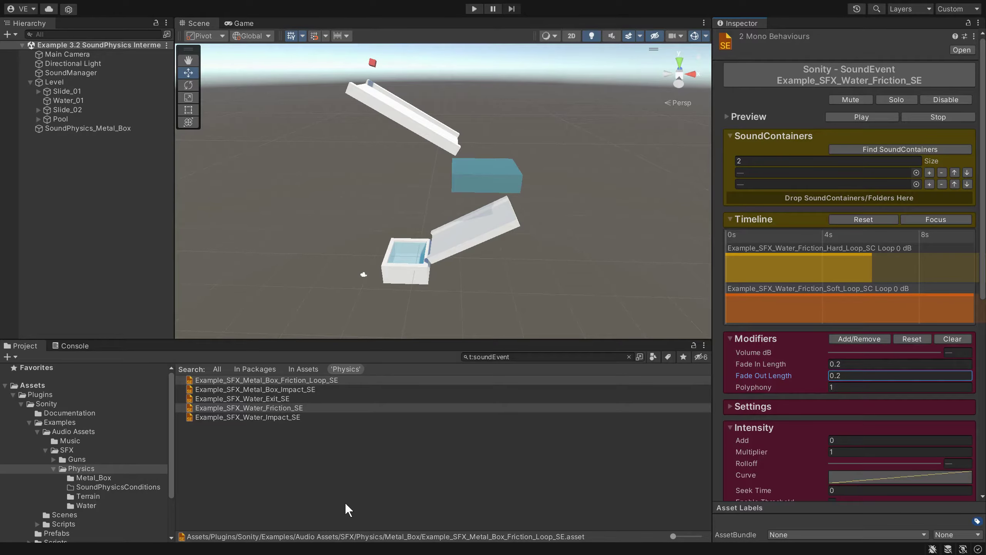
left_click(474, 9)
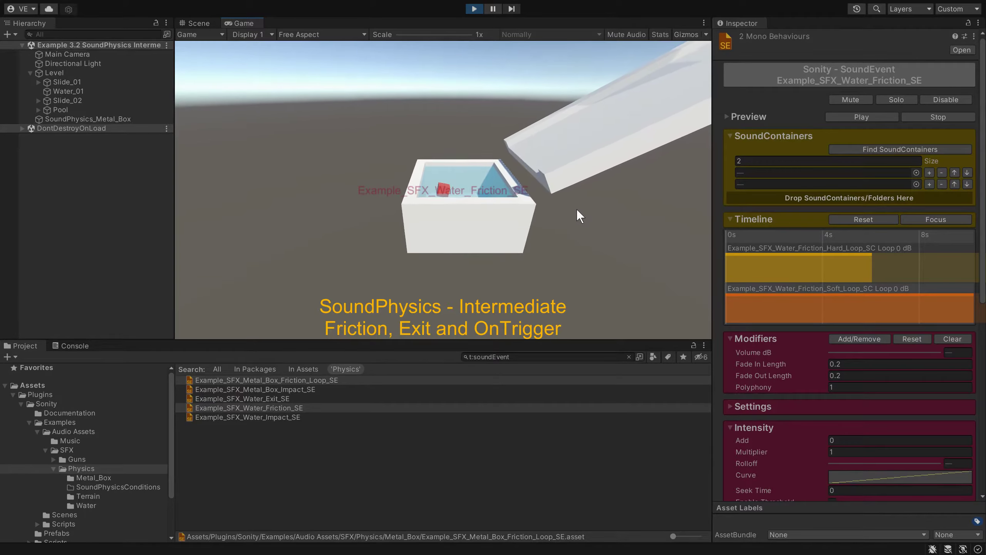
left_click(474, 8)
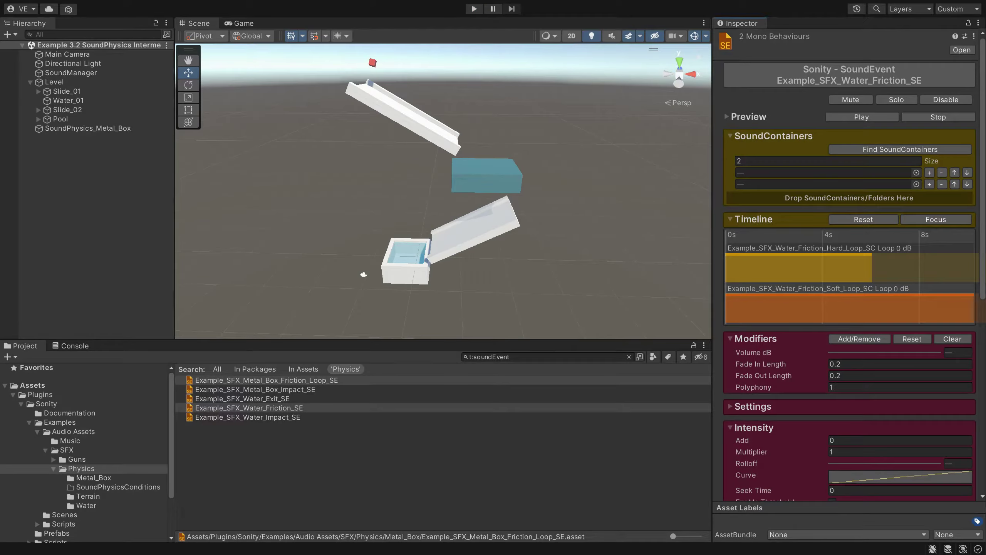
- Enable pitch Intensity with High st 2 and Low st -2 on all Physics SoundContainers except the three metal box impact ones
left_click(568, 357)
type("t:SoundContainer")
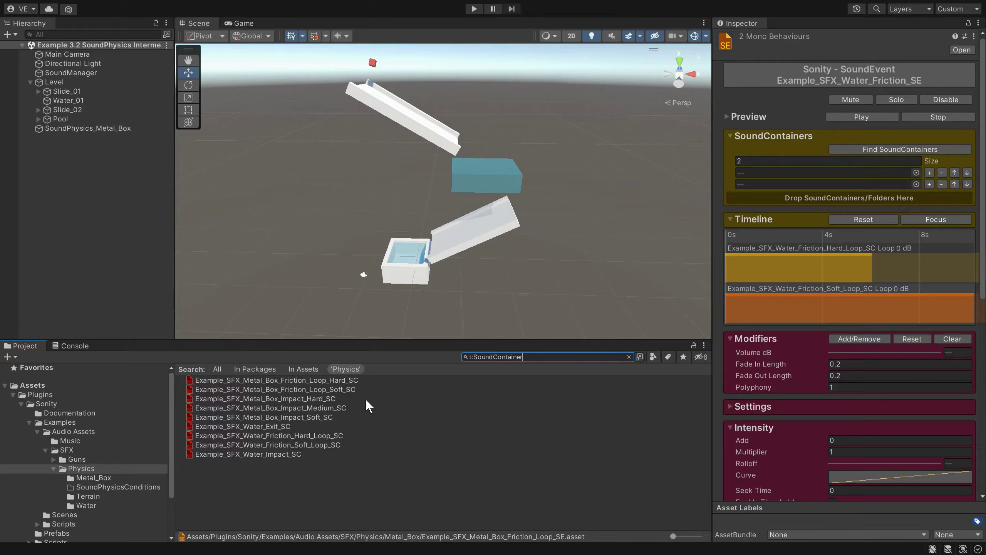
left_click(348, 387)
key("ctrl+a")
left_click(304, 398, "ctrl")
left_click(301, 408, "ctrl")
left_click(312, 417, "ctrl")
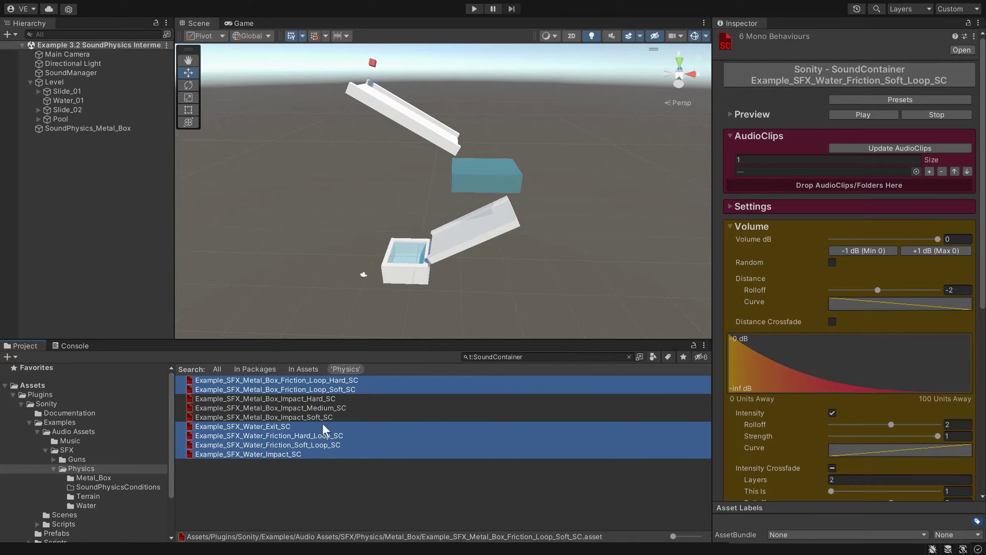
scroll(768, 398, "down", 8)
left_click(767, 331)
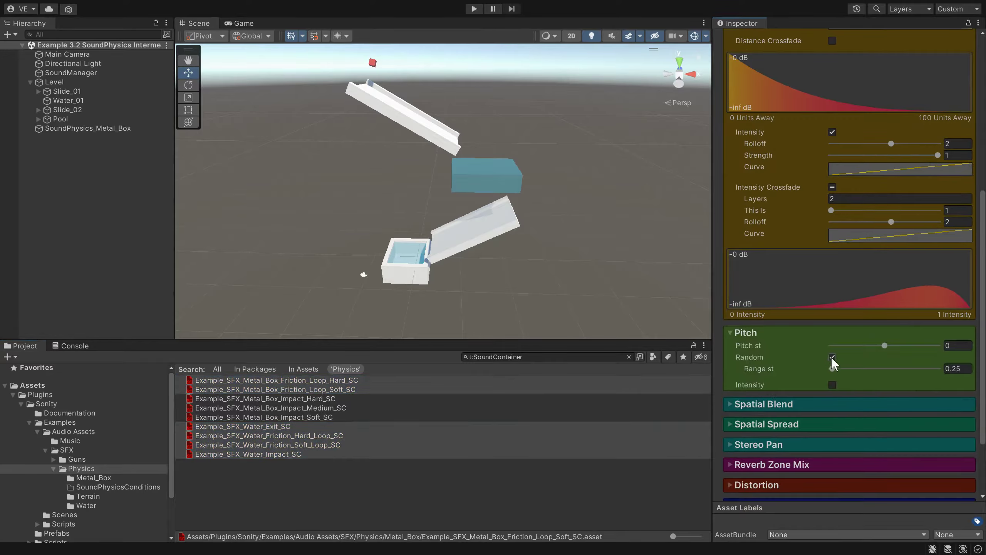
left_click(832, 384)
scroll(832, 381, "down", 2)
left_click(847, 334)
type("2")
left_click(849, 344)
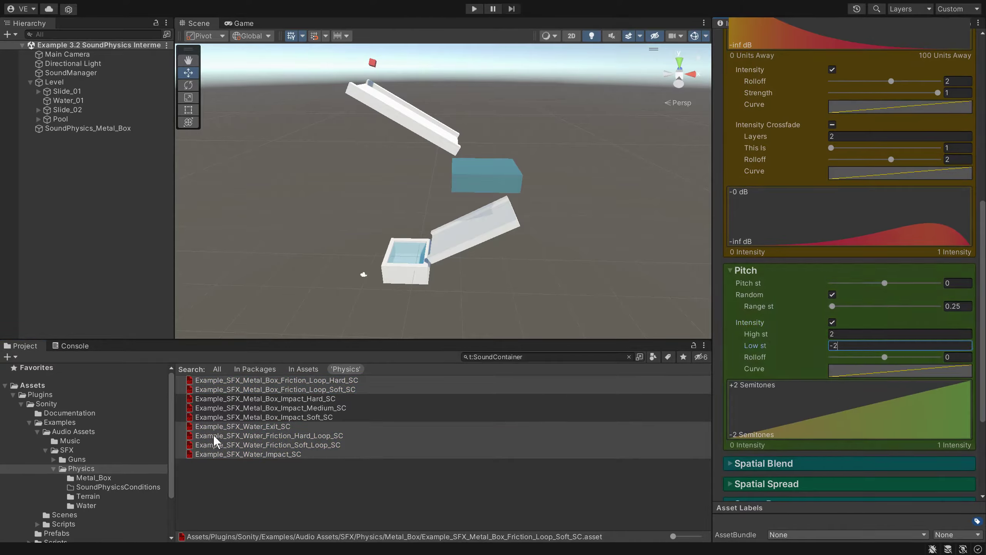
- Enable the Lowpass filter with Intensity on only the four metal box and water friction loop SoundContainers, and test it in the scene
left_click(258, 427, "ctrl")
left_click(262, 454, "ctrl")
scroll(833, 374, "down", 5)
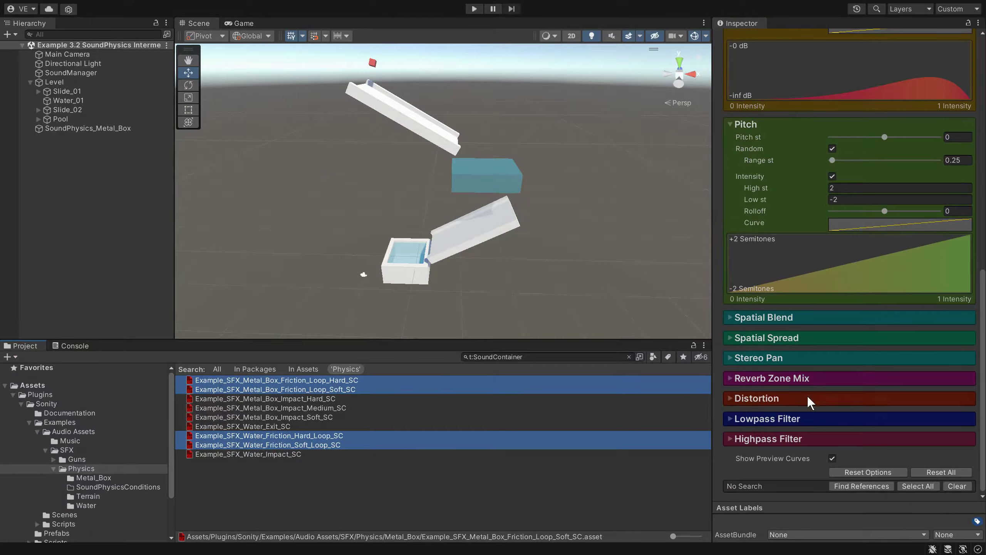
left_click(810, 418)
scroll(830, 411, "down", 3)
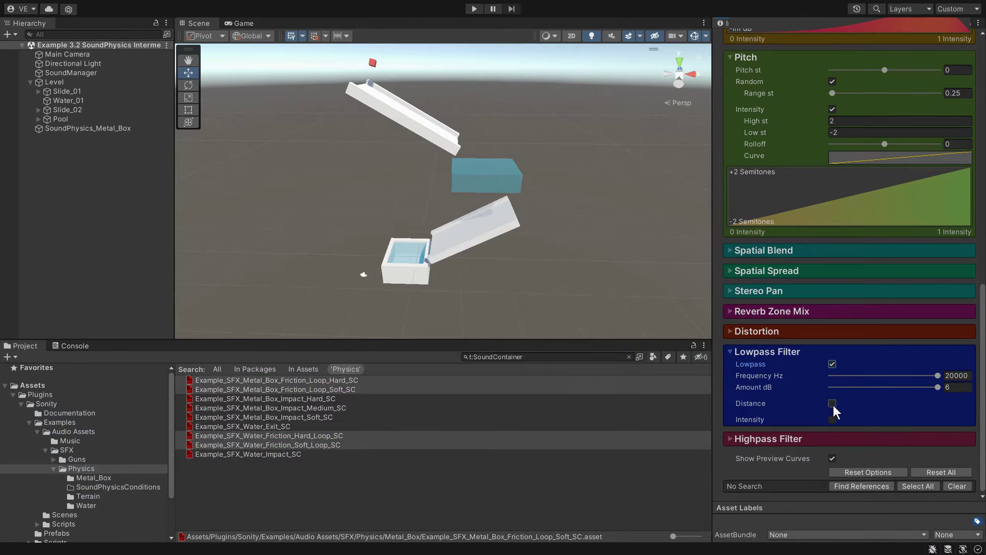
left_click(832, 419)
scroll(832, 415, "down", 6)
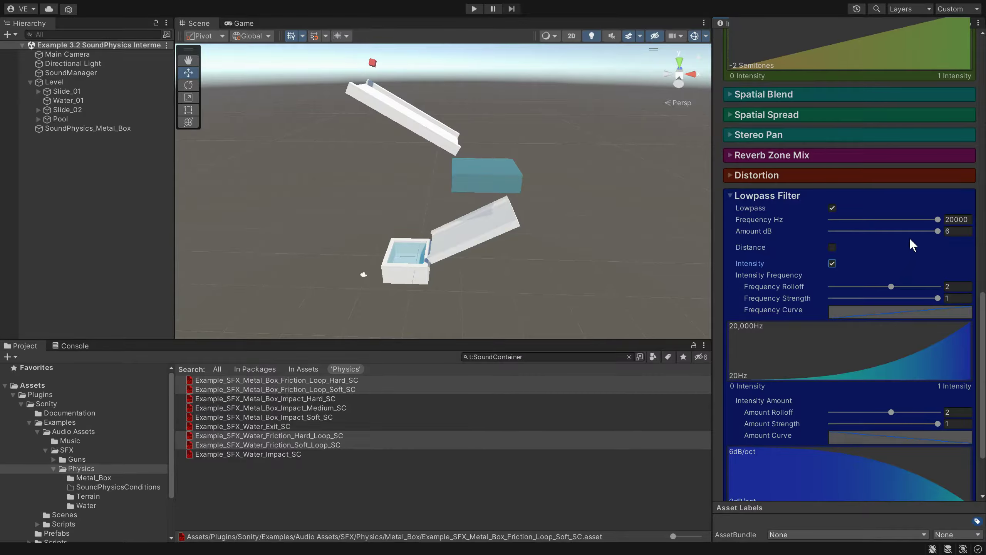
left_click(474, 9)
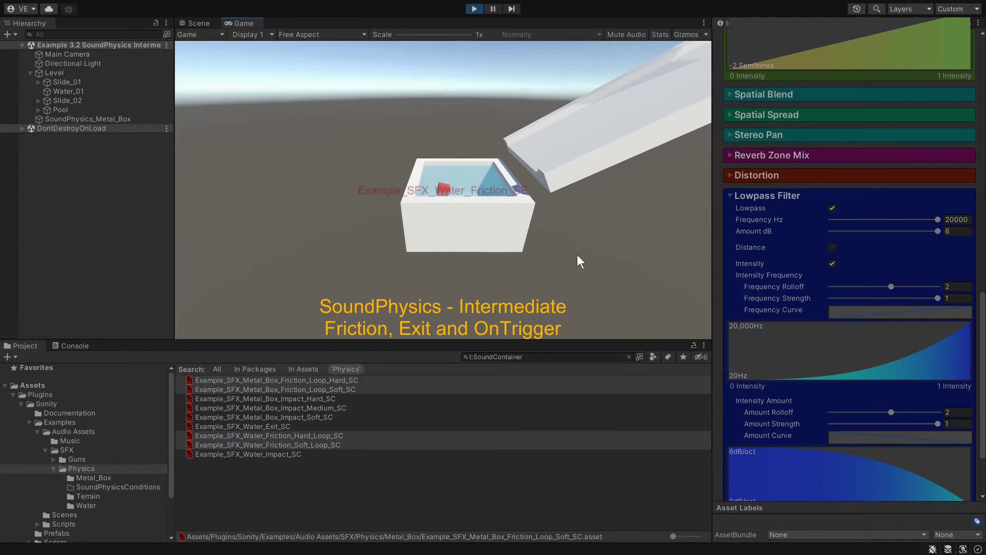
left_click(474, 8)
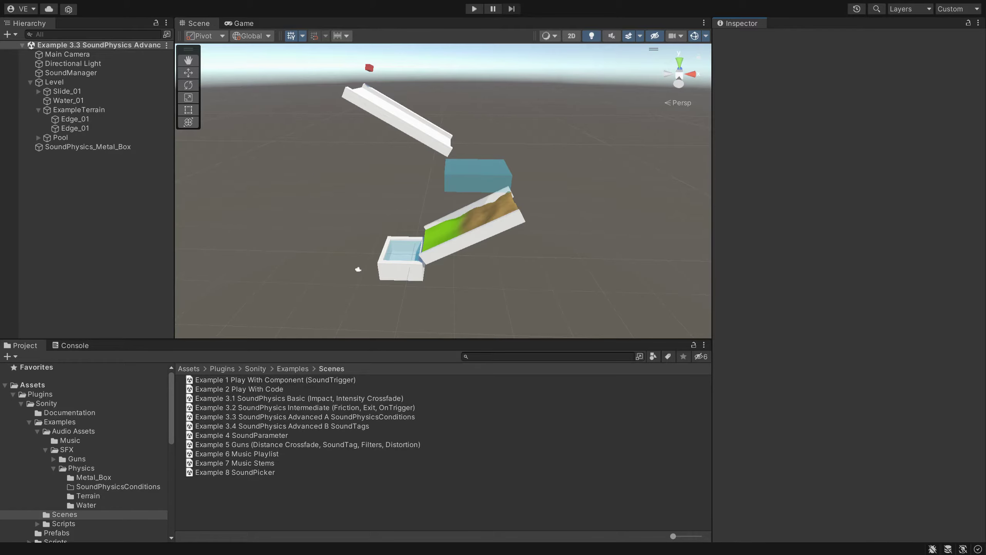
- Inspect the SoundPhysics settings of SoundPhysics_Metal_Box in the Example 3.3 scene and run the scene to hear them
left_click(101, 147)
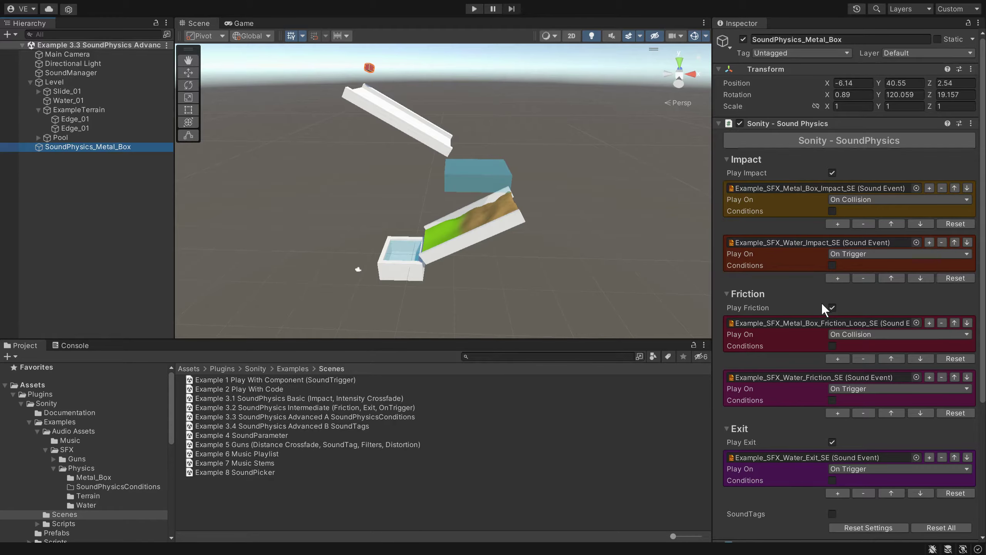
left_click(474, 9)
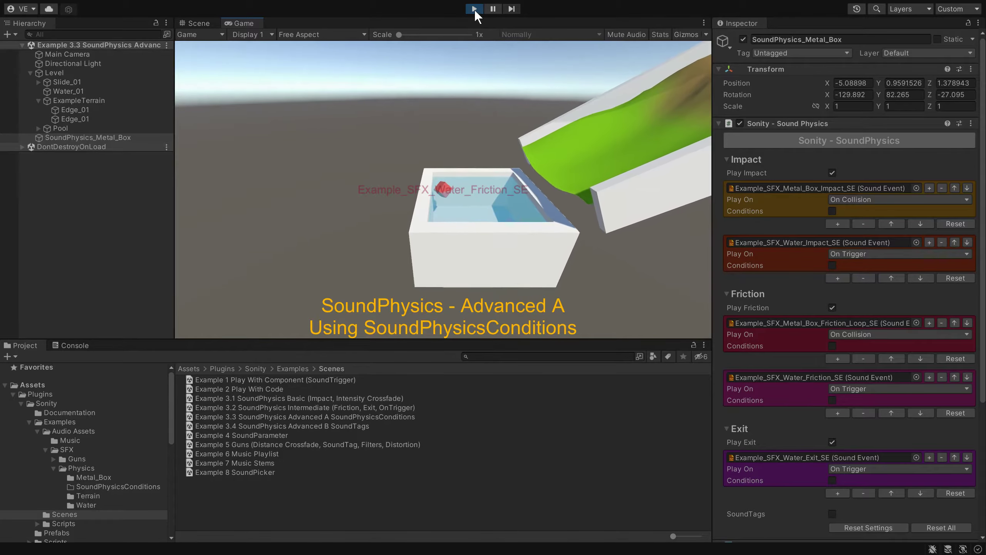
left_click(474, 9)
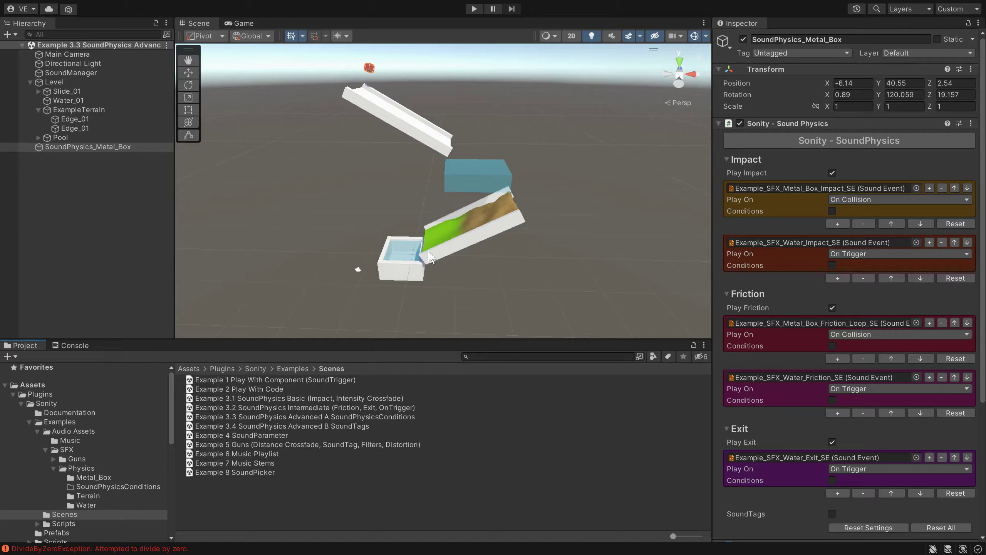
- Examine the Grass and Dirt terrain layers of ExampleTerrain
left_click(451, 238)
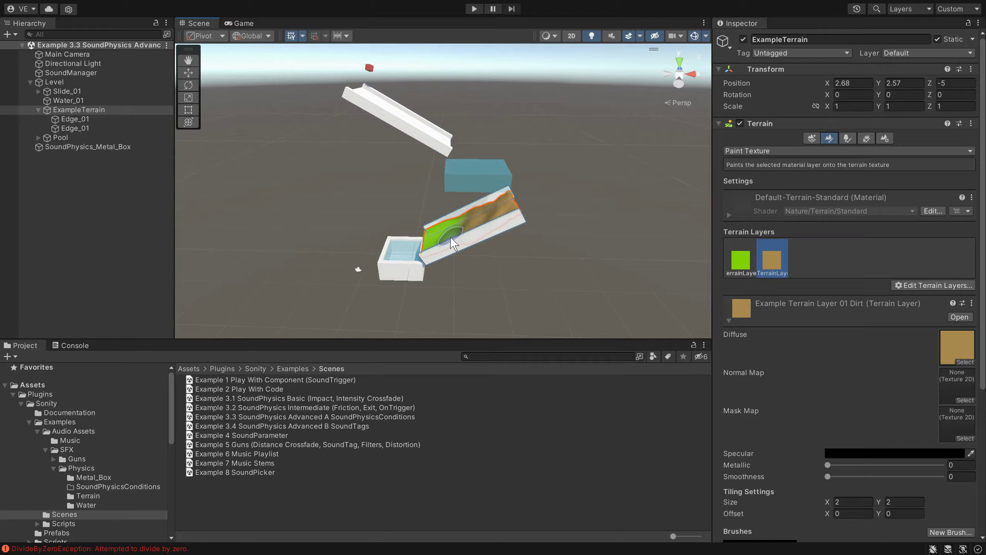
left_click(743, 267)
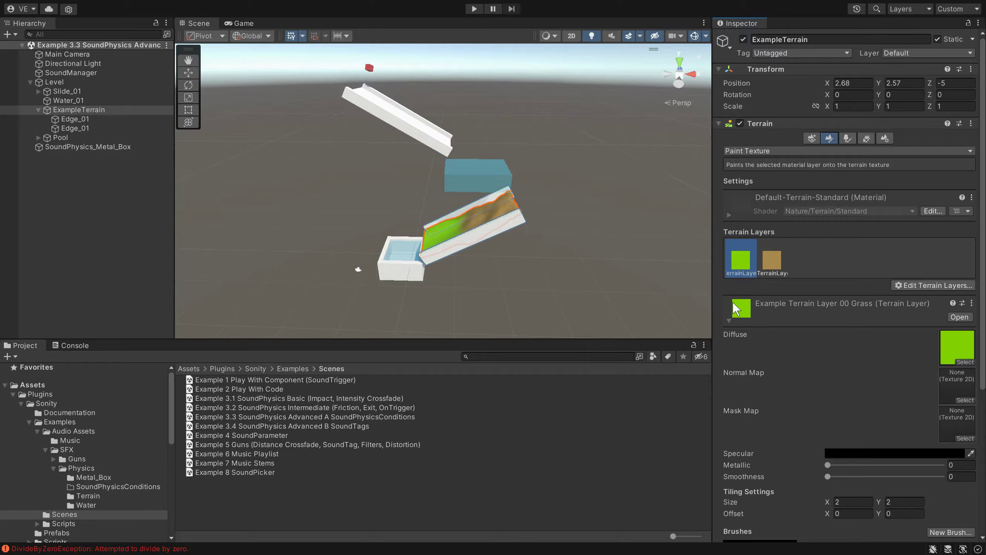
left_click(769, 264)
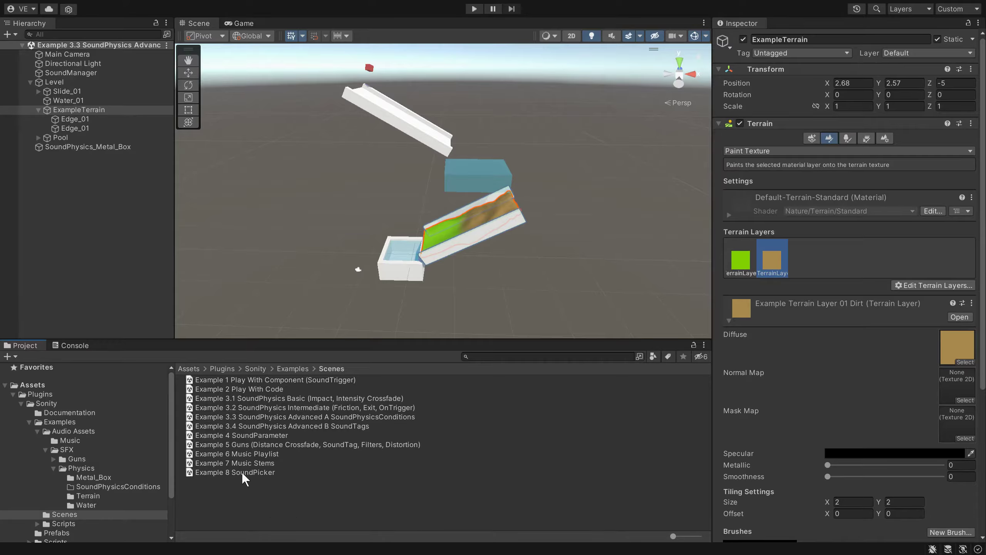
- Create one SoundEvent and SoundContainer each for the Dirt and Grass impact clips in the Terrain folder, and preview both SoundContainers
left_click(109, 497)
left_click(342, 416)
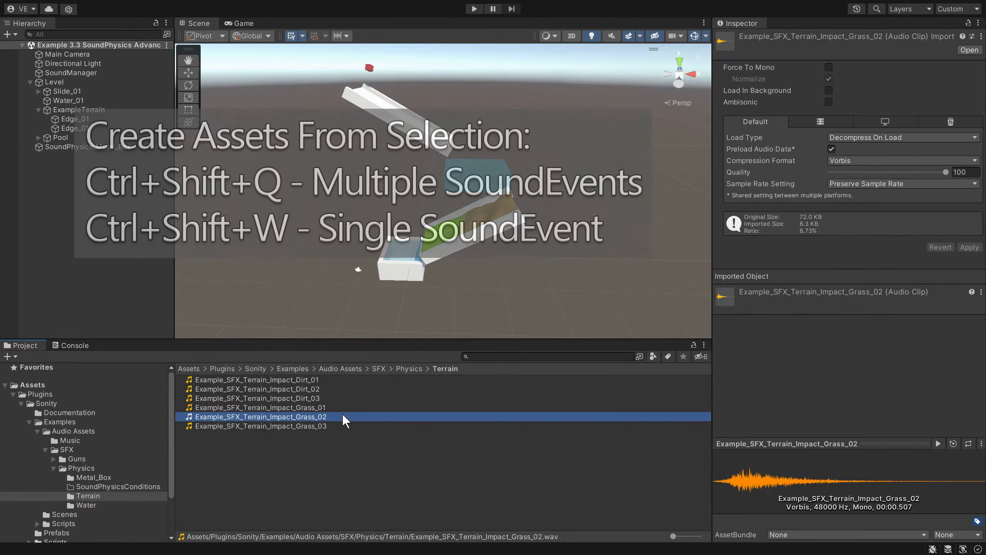
key("ctrl+a")
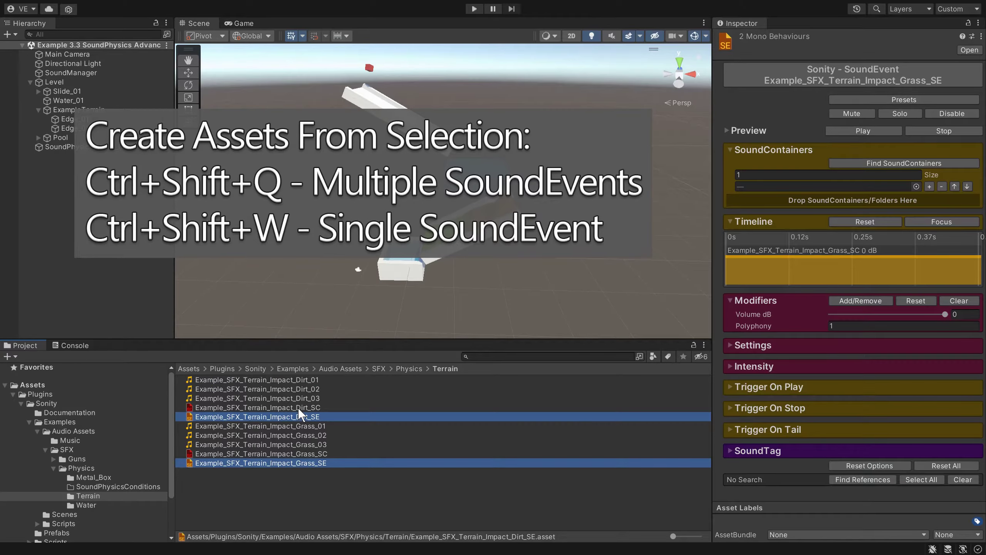
left_click(298, 407)
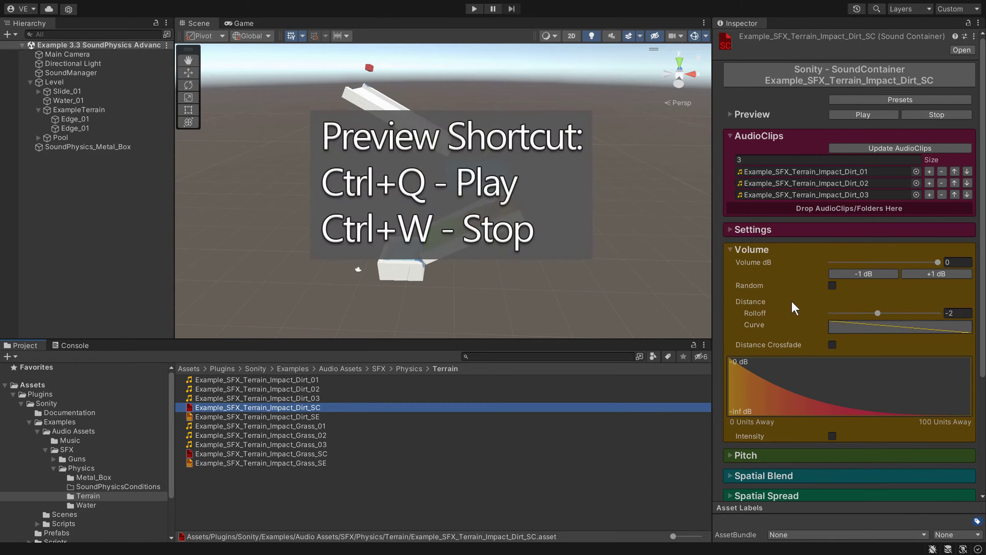
left_click(364, 454)
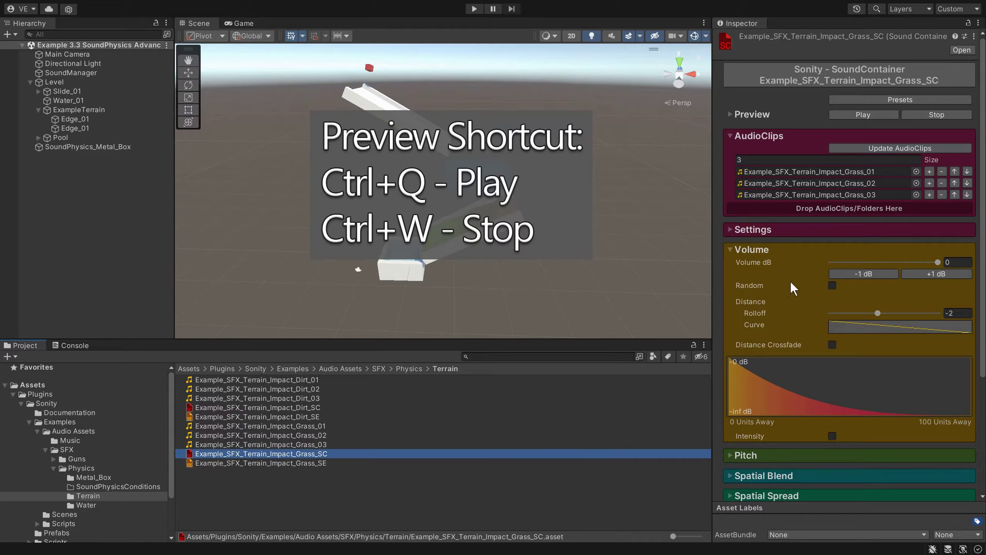
- Add an Impact entry to SoundPhysics_Metal_Box using Example_SFX_Terrain_Impact_Dirt_SE, with Play On set to On Collision and Conditions enabled
left_click(100, 147)
left_click(840, 278)
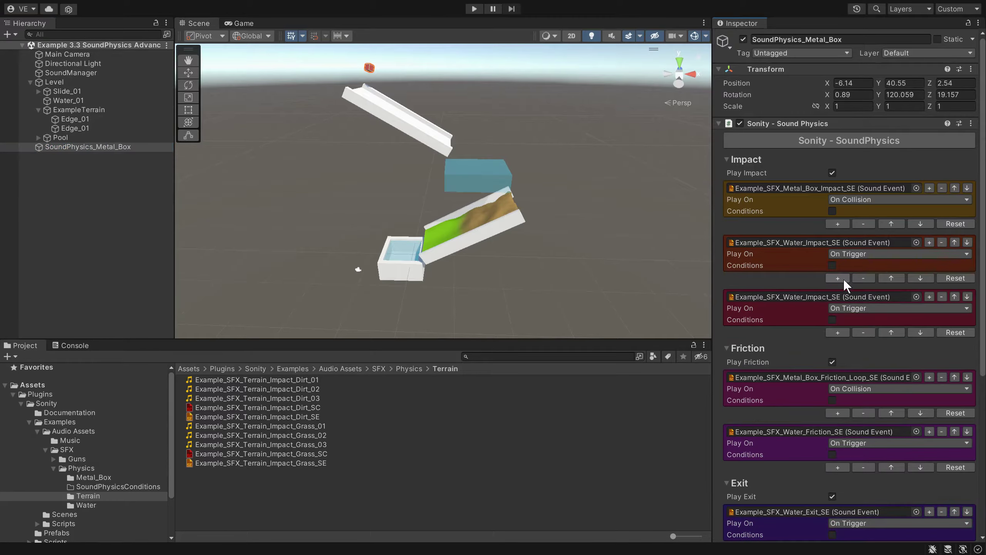
left_click_drag(270, 417, 835, 297)
left_click(871, 309)
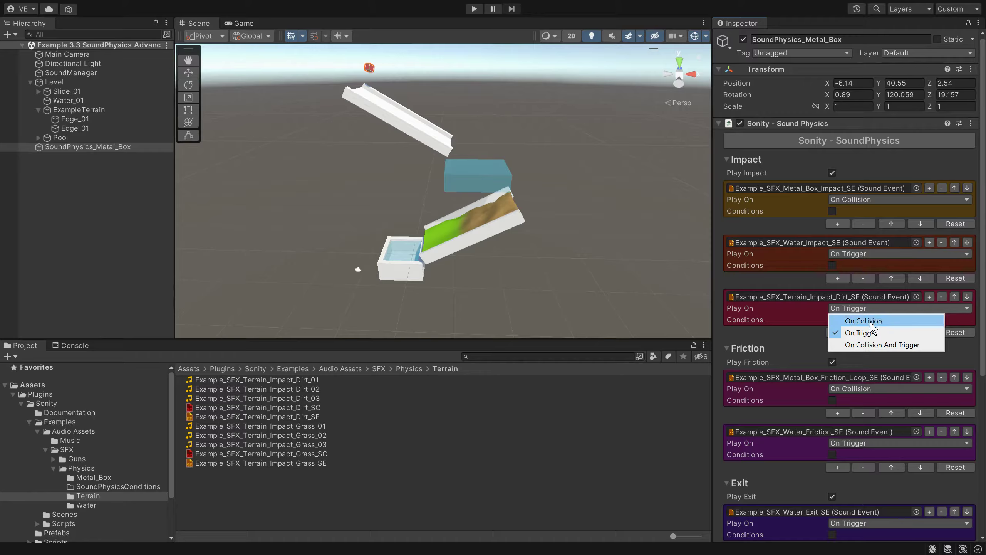
left_click(870, 320)
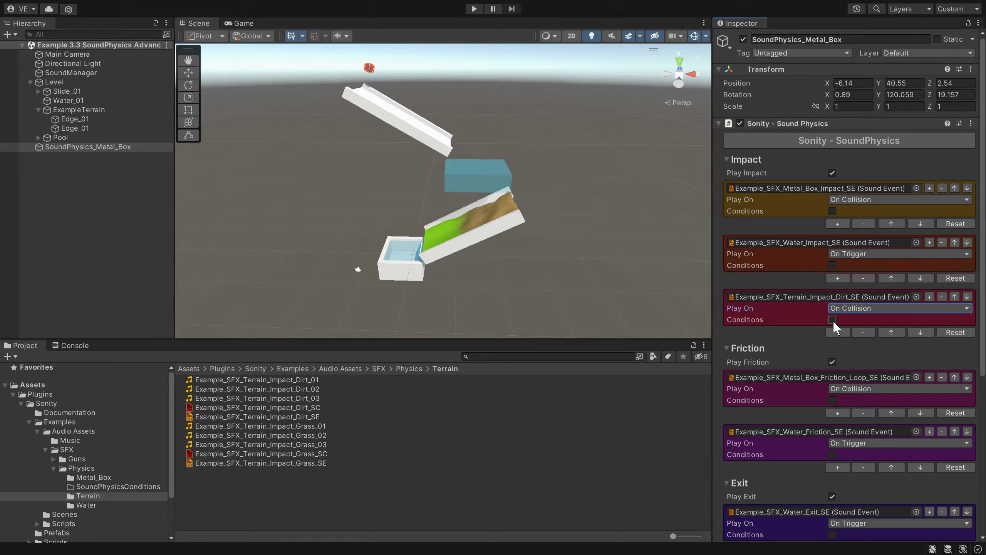
left_click(832, 320)
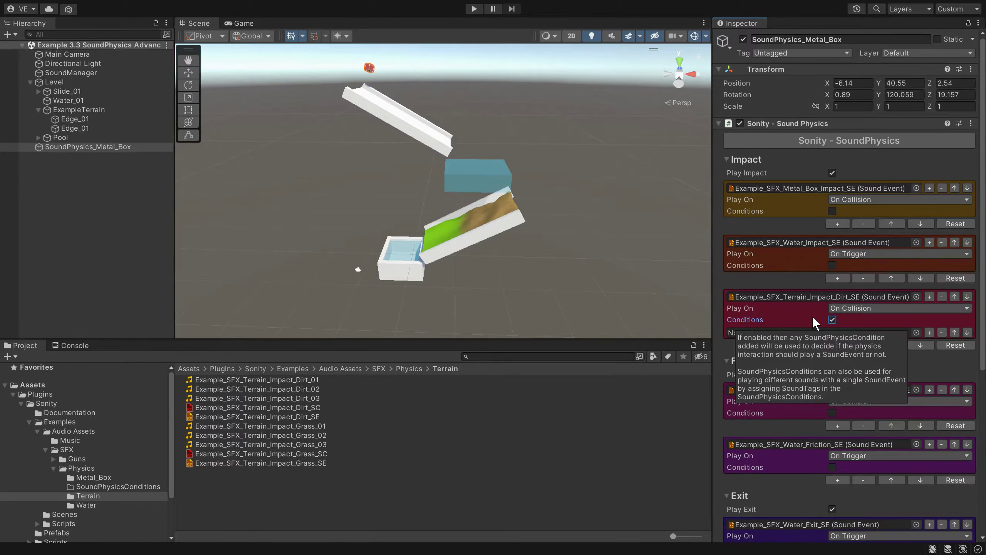
- Duplicate the dirt Impact entry and assign Example_SFX_Terrain_Impact_Grass_SE to the copy, keeping On Collision
left_click(836, 344)
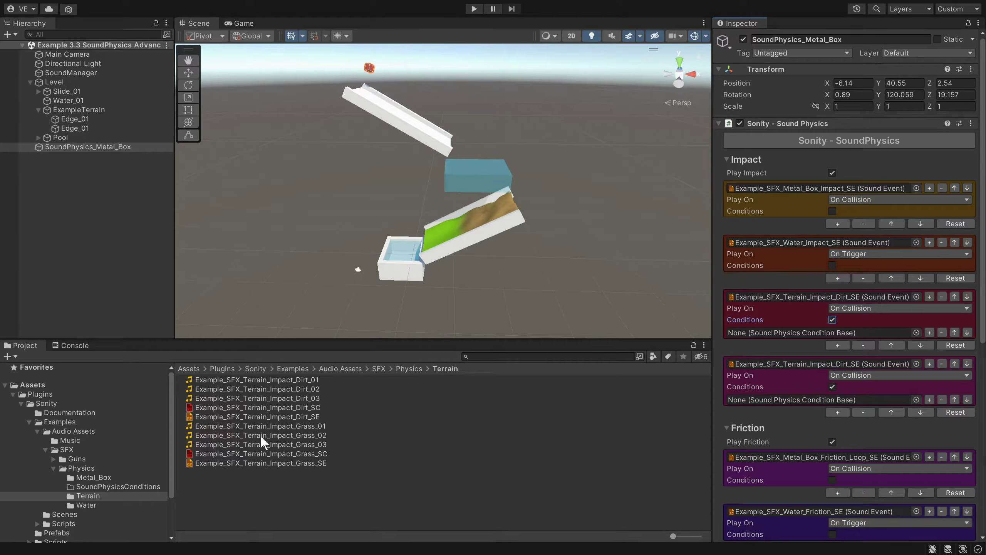
left_click_drag(260, 462, 815, 365)
left_click(856, 374)
left_click(860, 385)
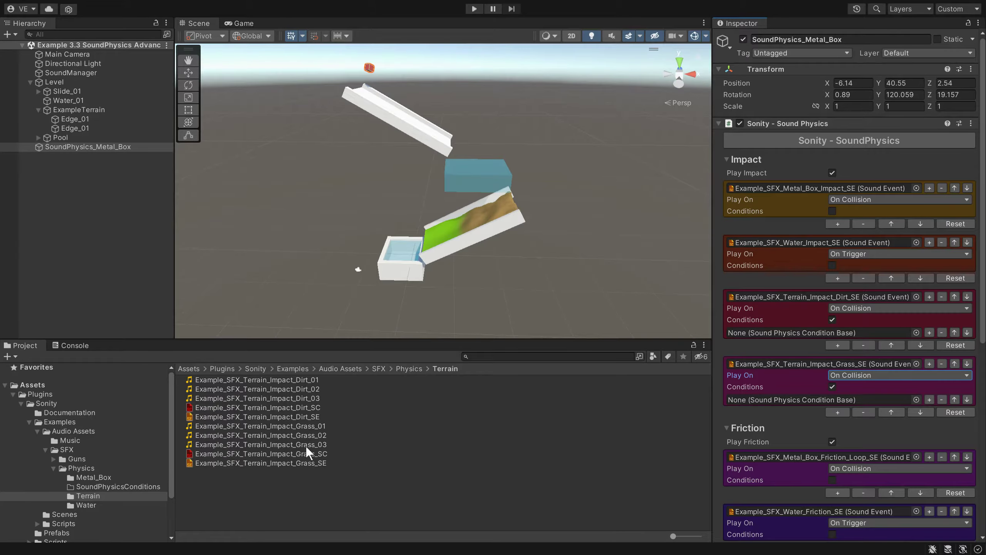
- Create a SoundPhysicsCondition asset named SPC_Surface_Dirt in the SoundPhysicsConditions folder
left_click(94, 486)
right_click(248, 457)
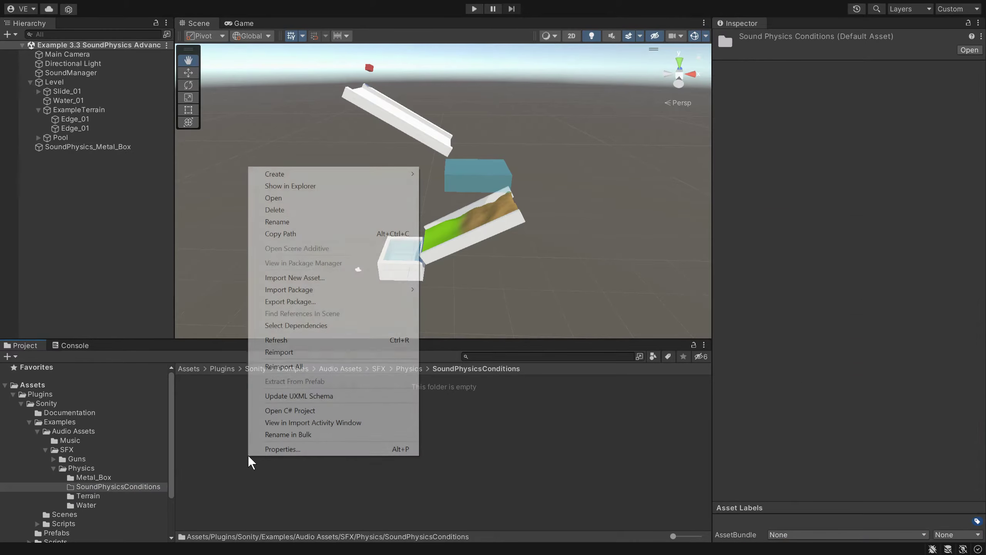
mouse_move(398, 173)
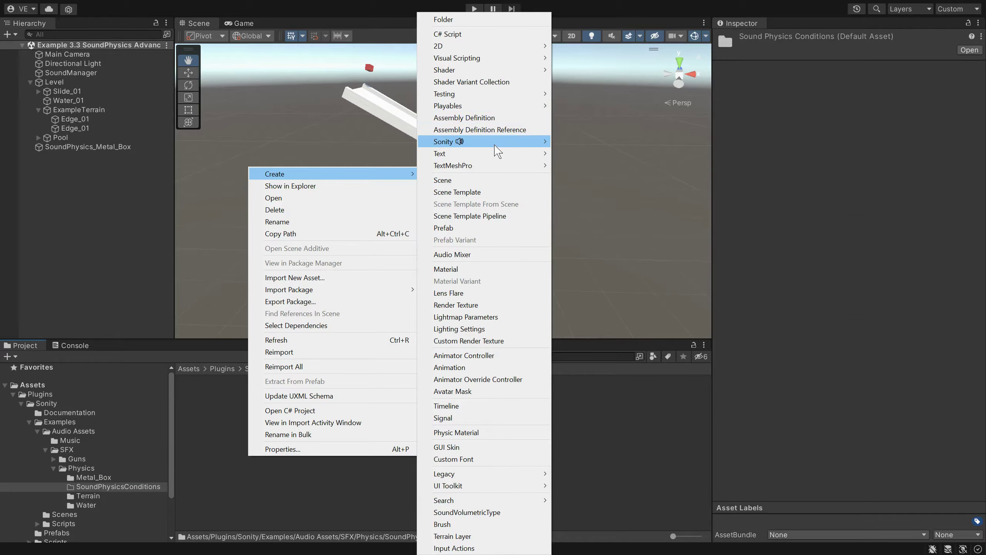
mouse_move(498, 143)
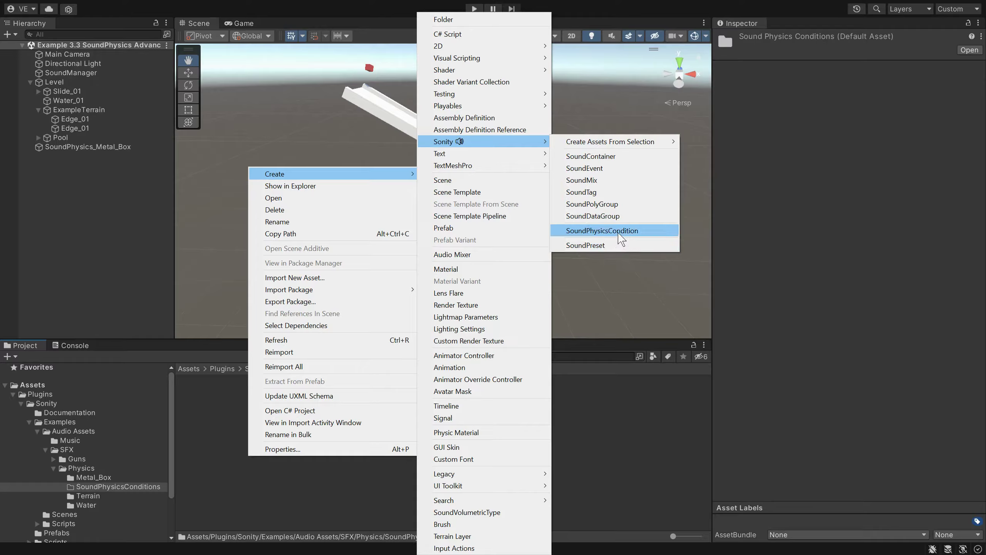
left_click(647, 230)
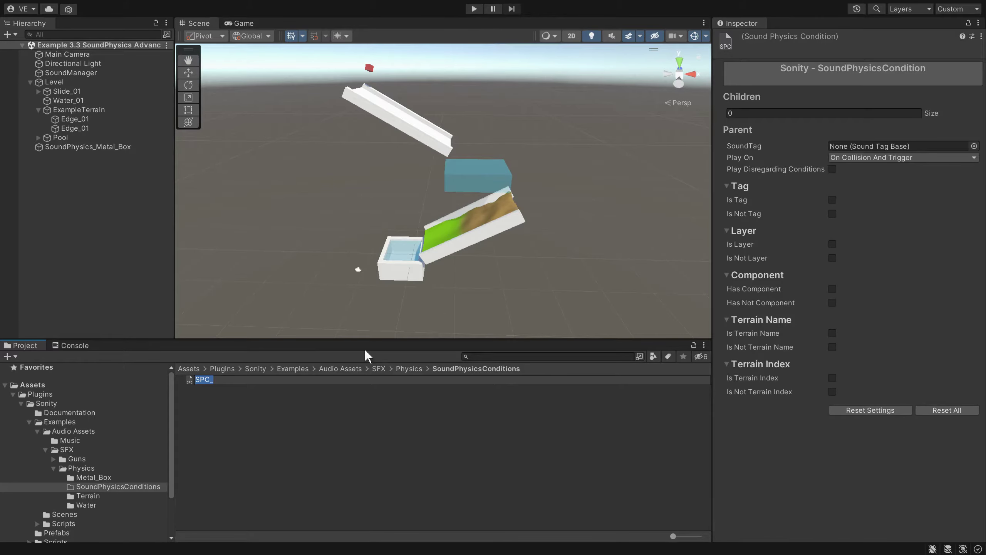
key("Right")
type("Surface_Dirt")
key("Return")
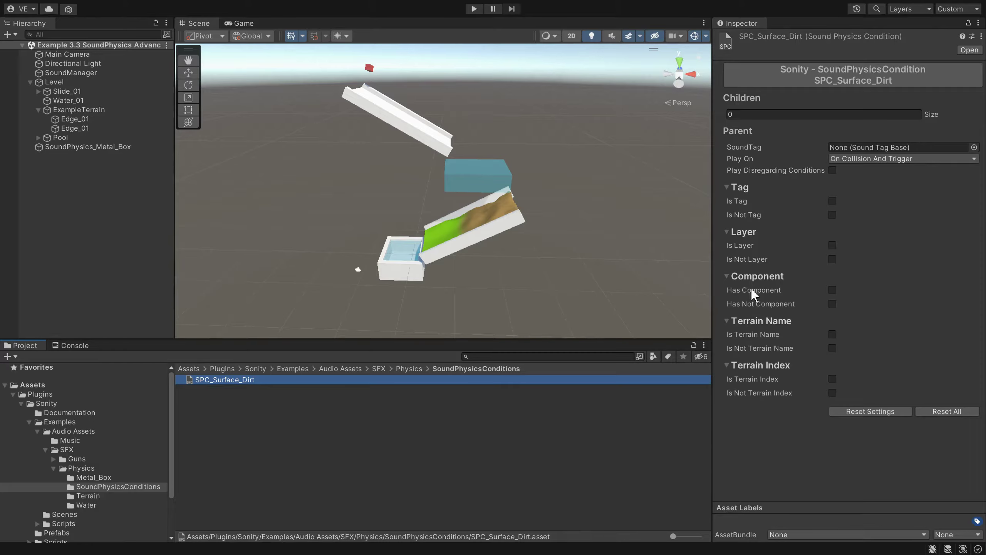
- Examine the Is Tag, Is Layer and Has Component condition options of SPC_Surface_Dirt
left_click(832, 201)
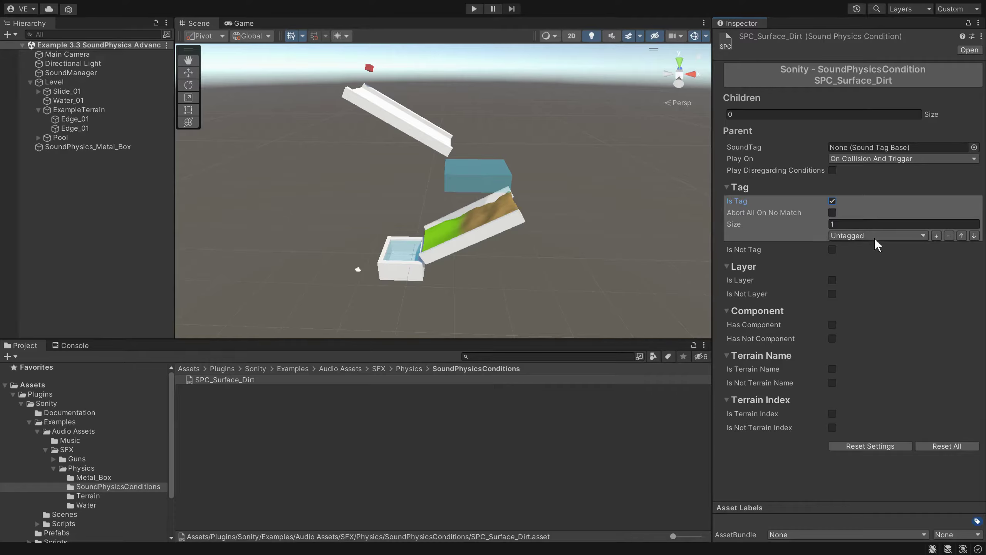
left_click(836, 236)
left_click(818, 238)
left_click(832, 200)
left_click(832, 245)
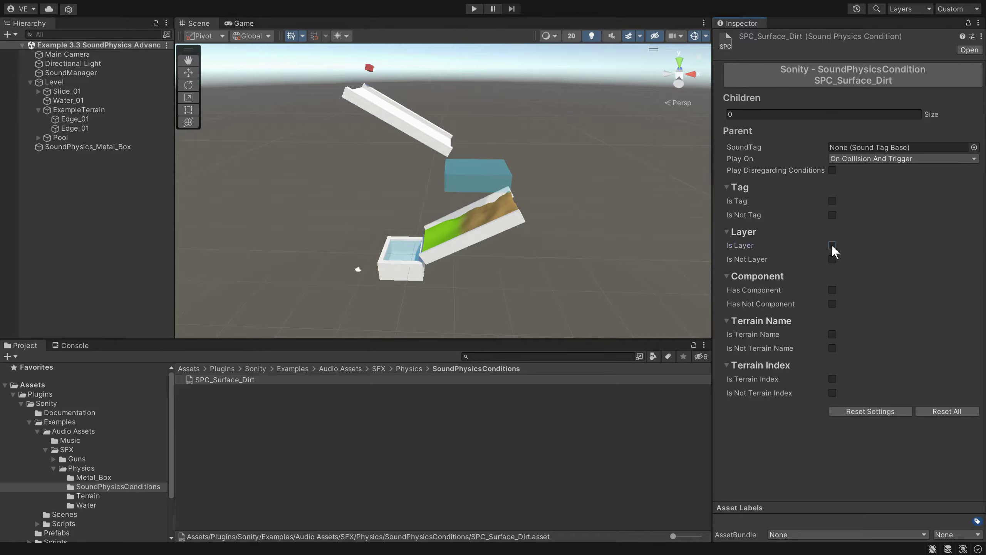
left_click(844, 279)
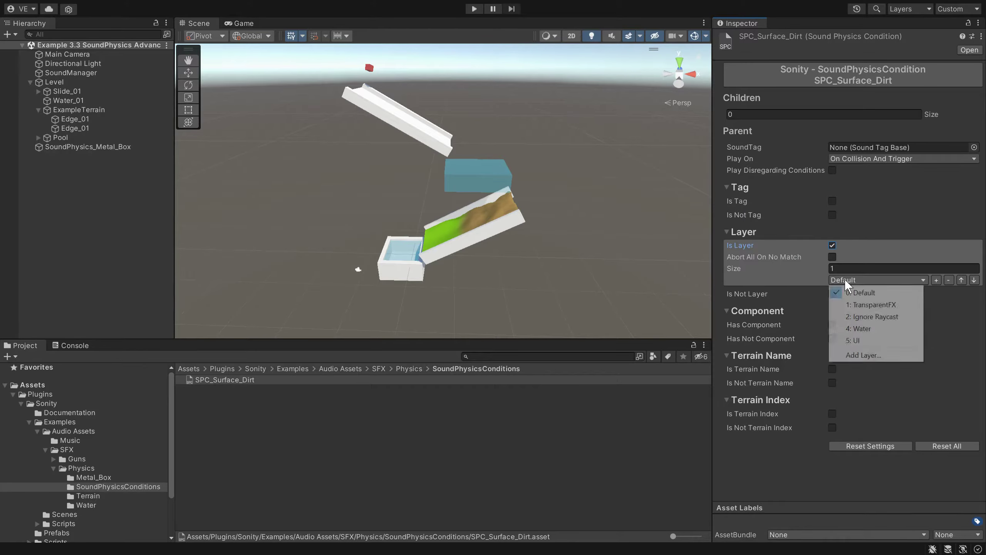
left_click(814, 277)
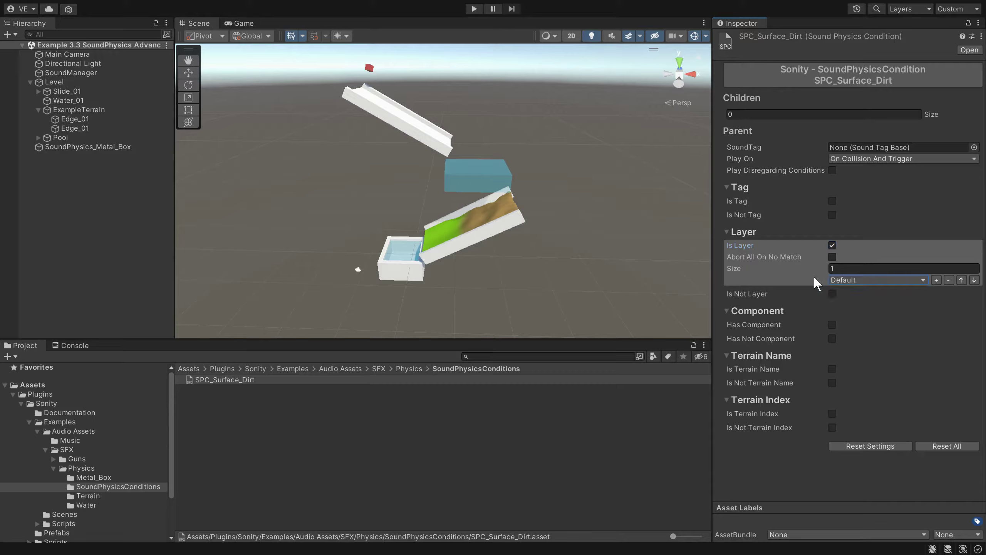
left_click(832, 245)
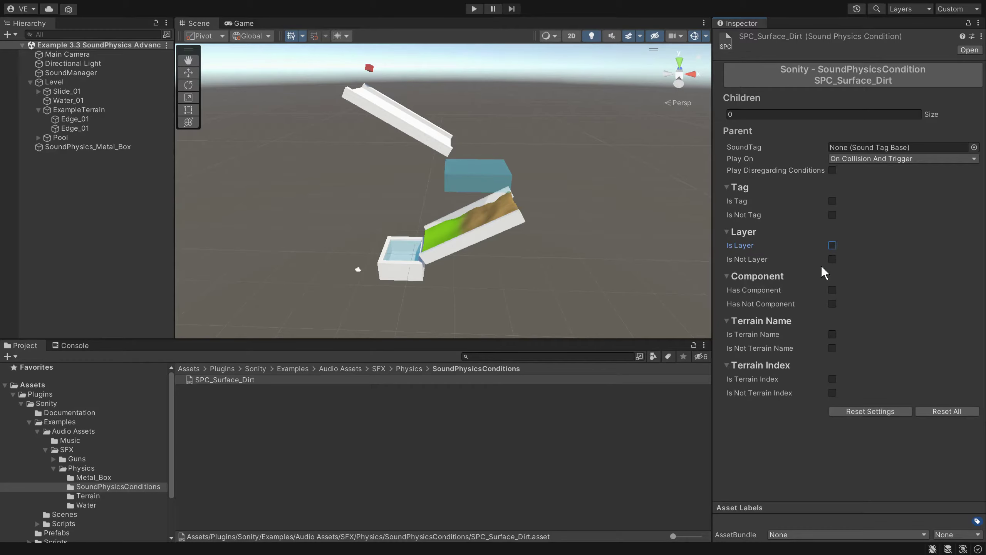
left_click(832, 289)
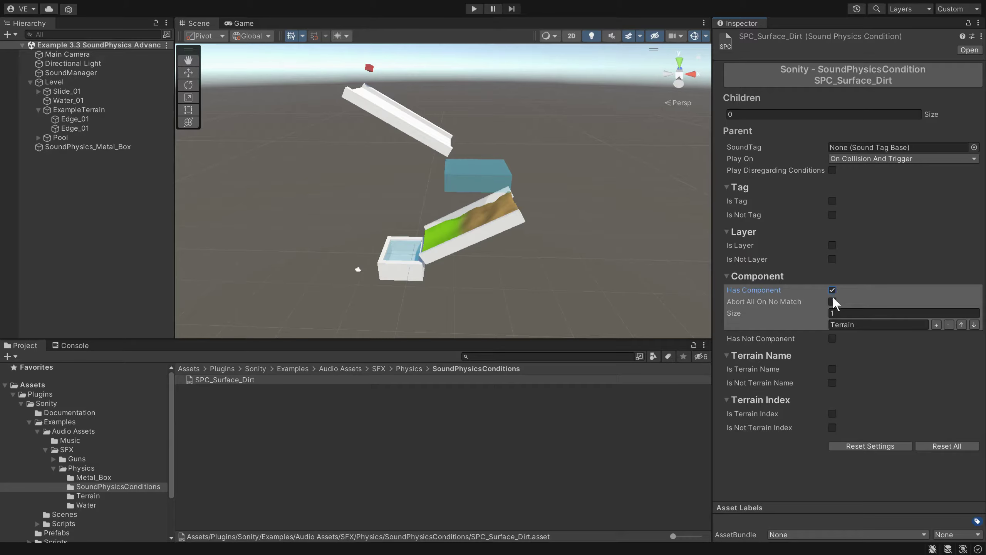
left_click(866, 324)
left_click(865, 324)
left_click(832, 290)
- Examine the Is Terrain Name, Is Terrain Index and Is Not Tag options of SPC_Surface_Dirt, including Abort All On Match
left_click(831, 335)
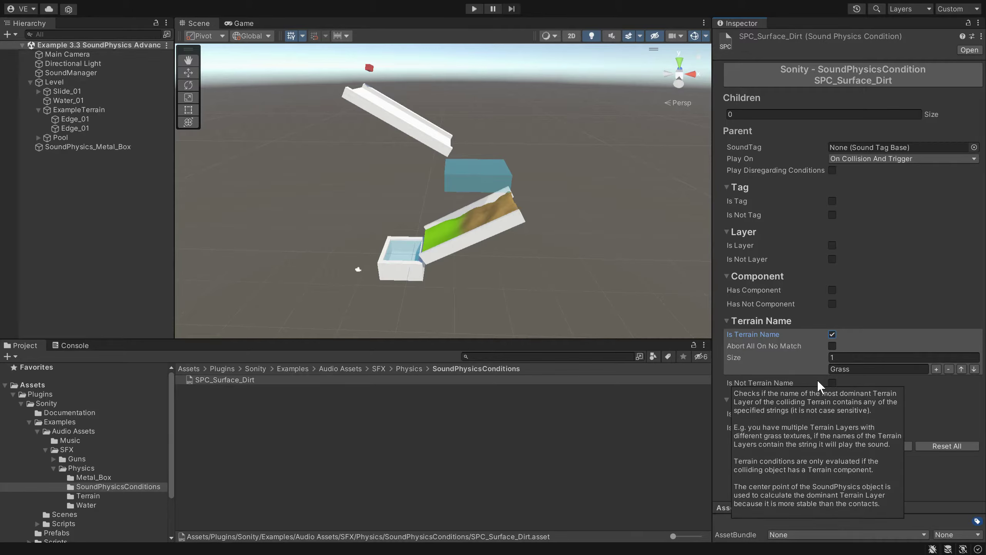
left_click(857, 368)
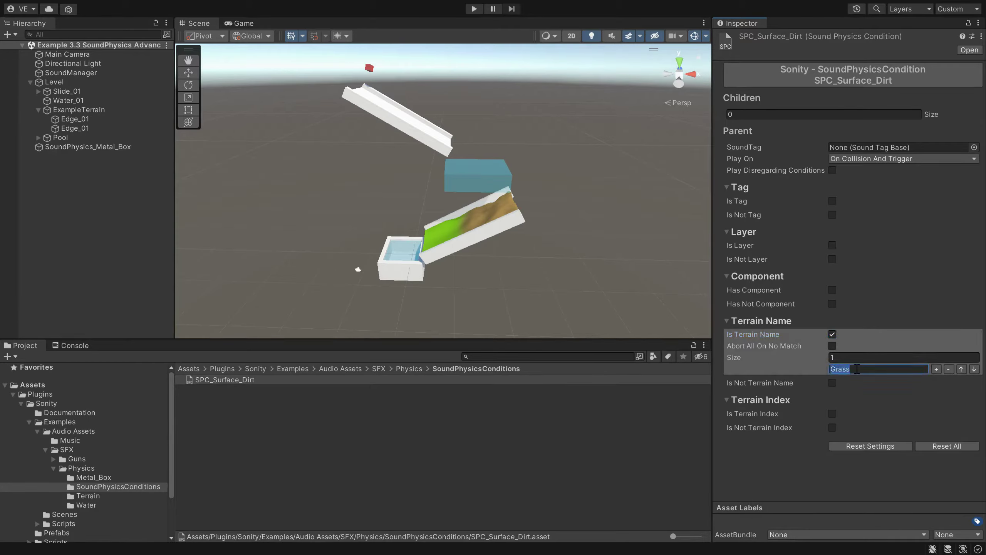
left_click(832, 334)
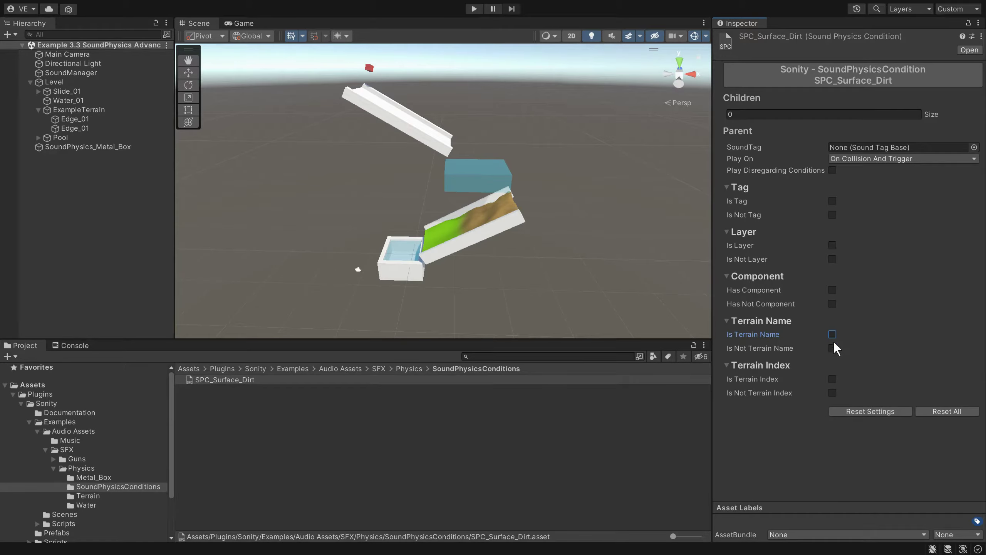
left_click(831, 378)
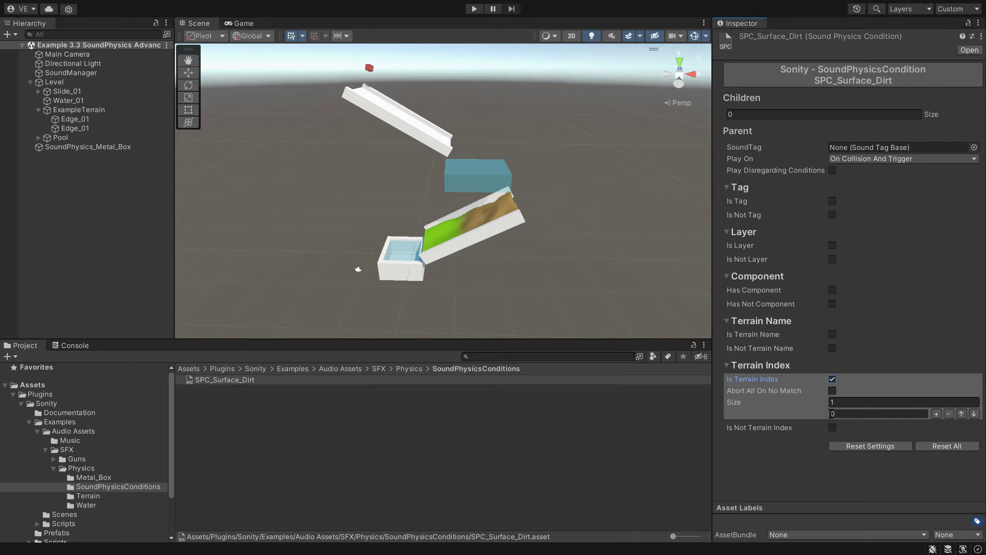
left_click(831, 379)
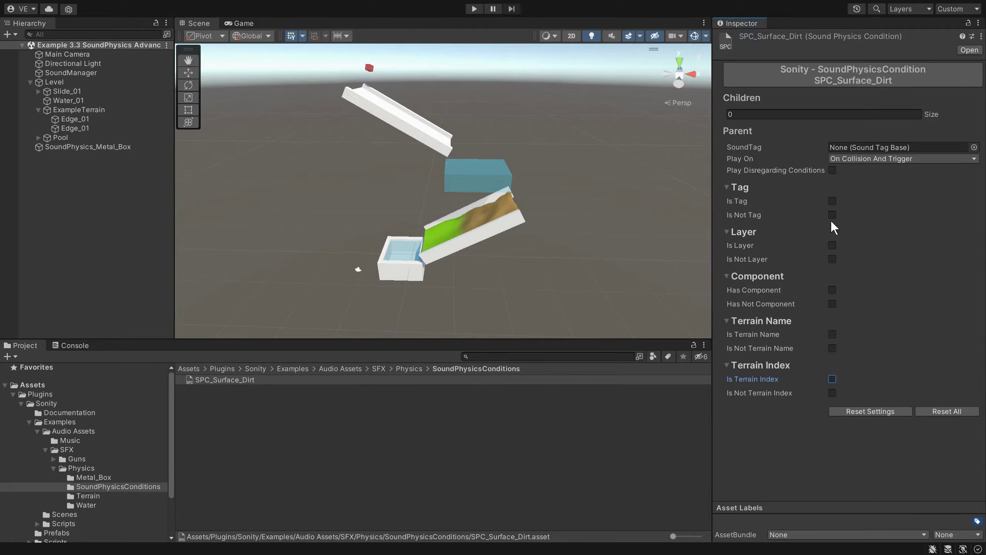
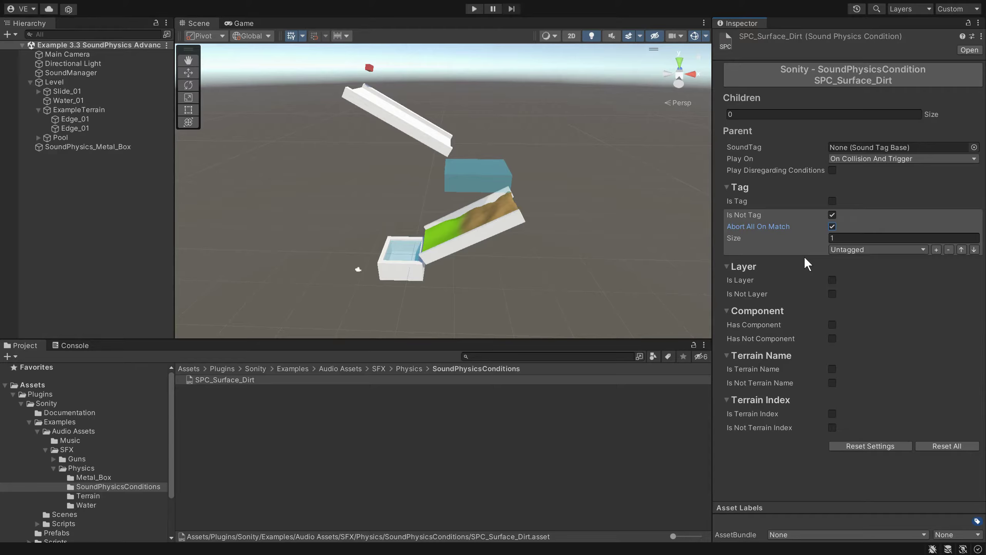
left_click(831, 215)
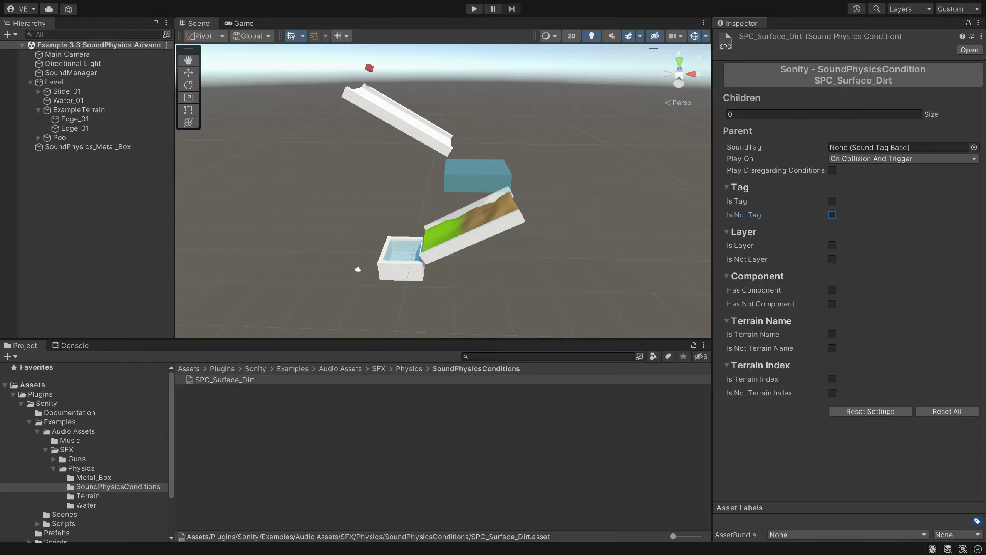
- Set SPC_Surface_Dirt to play On Collision and enable its Is Terrain Name condition with the name Dirt
left_click(895, 158)
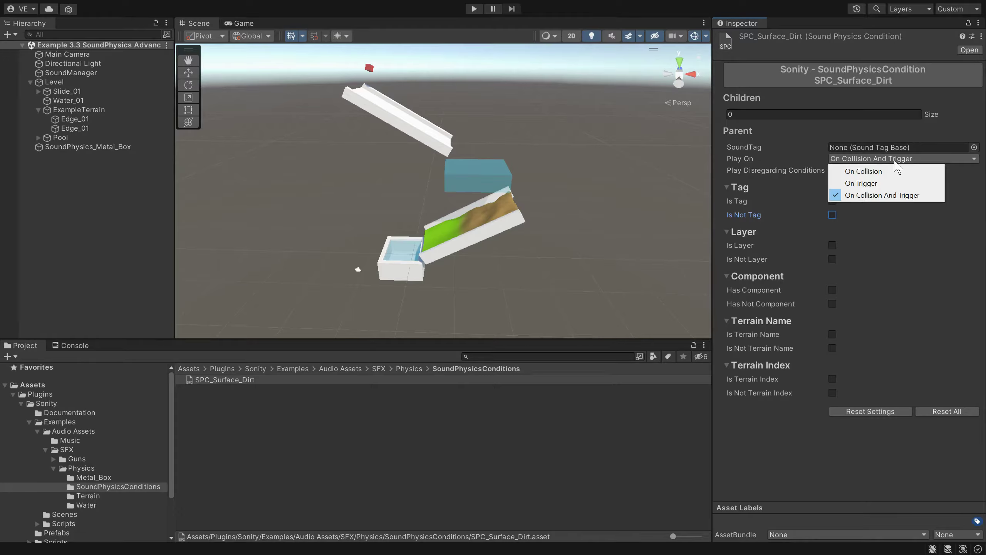
left_click(840, 171)
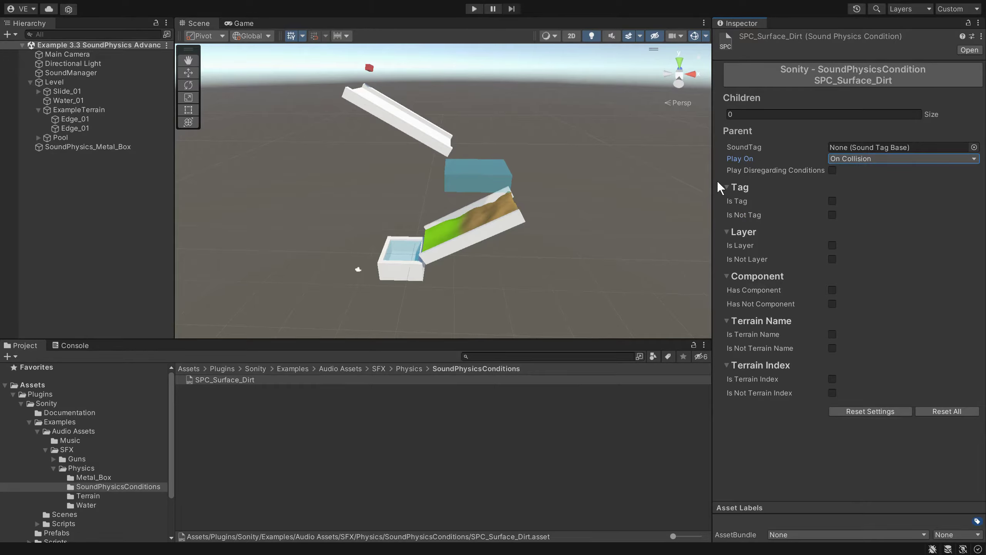
left_click(833, 335)
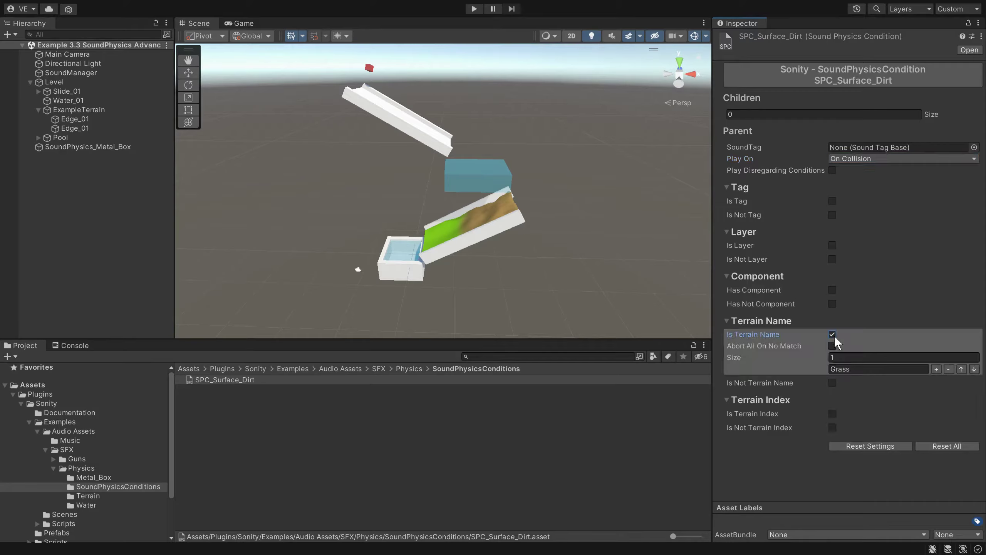
double_click(858, 369)
type("Dirt")
left_click_drag(846, 370, 814, 366)
mouse_move(751, 334)
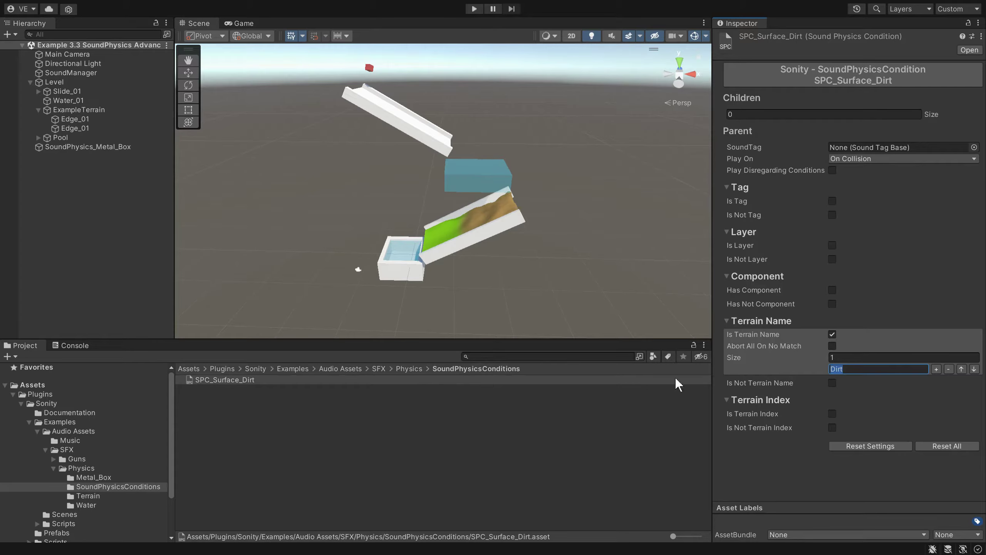
- Duplicate SPC_Surface_Dirt as SPC_Surface_Grass and set the copy's Is Terrain Name value to Grass
left_click(364, 380)
key("ctrl+d")
key("F2")
left_click_drag(243, 389, 278, 389)
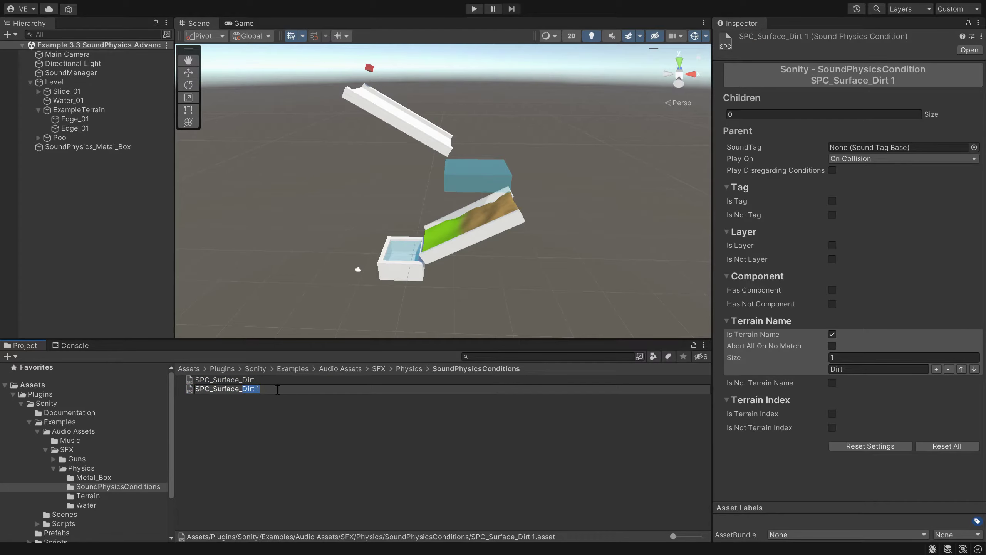
type("Grass")
key("Return")
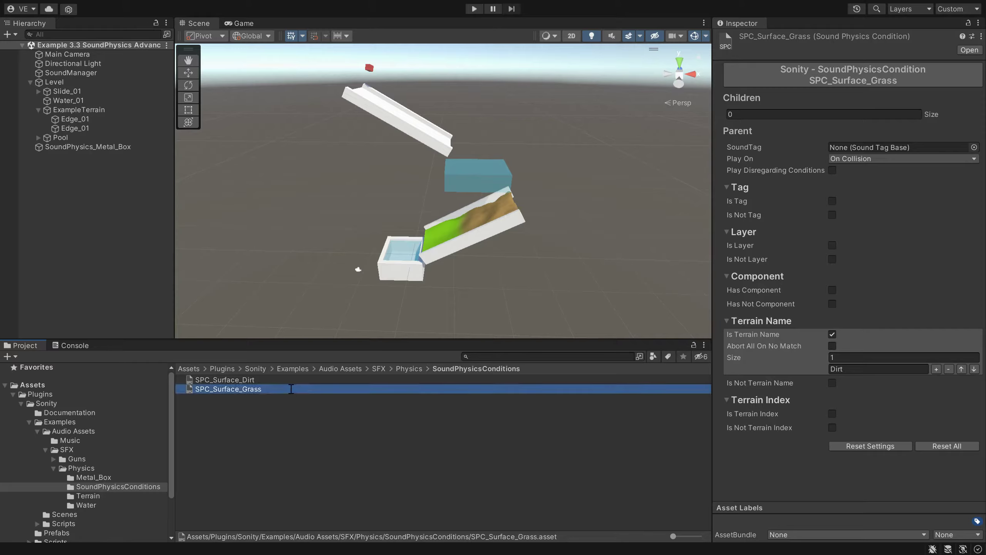
left_click(874, 369)
type("Grass")
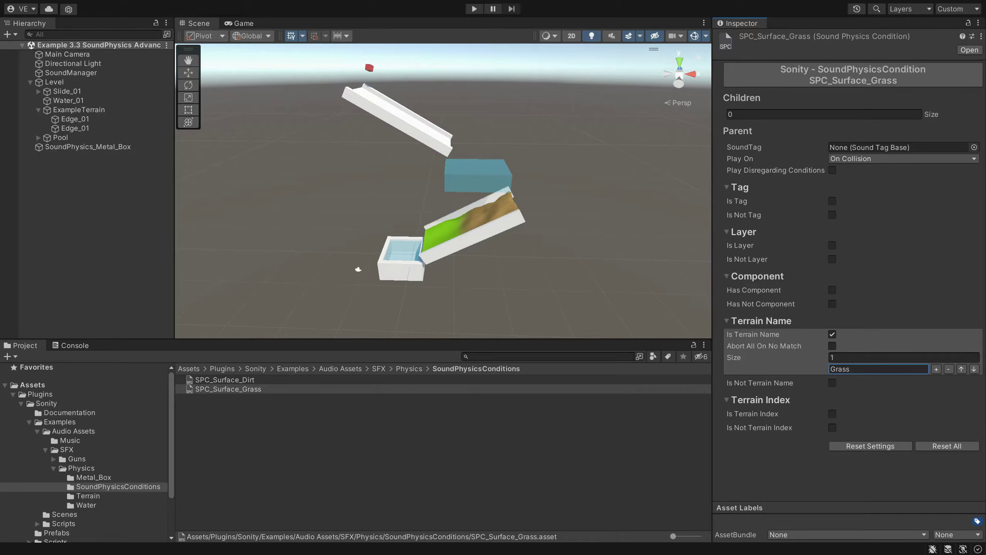
- On SoundPhysics_Metal_Box, assign SPC_Surface_Dirt to the dirt terrain impact's condition and SPC_Surface_Grass to the grass terrain impact's condition
left_click(101, 147)
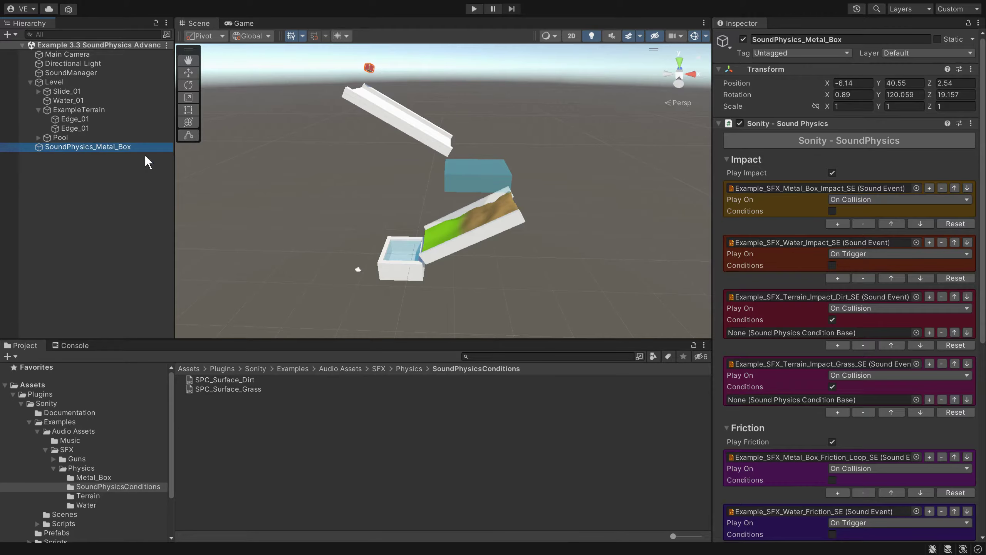
left_click_drag(224, 379, 767, 331)
left_click_drag(233, 389, 798, 400)
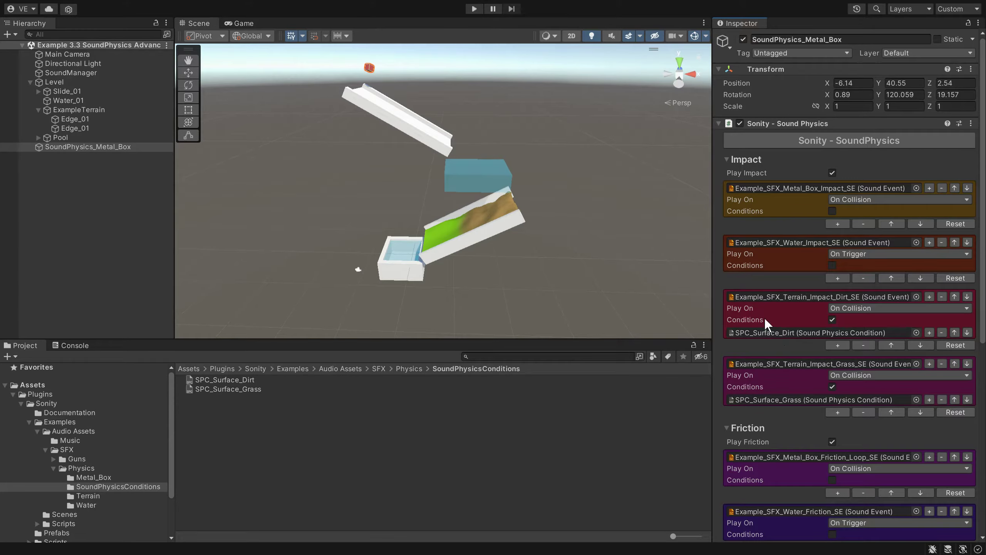
- Enable Intensity Record for both Example_SFX_Terrain_Impact_Dirt_SE and Example_SFX_Terrain_Impact_Grass_SE at once
left_click(768, 297)
left_click(293, 416)
left_click(287, 463, "ctrl")
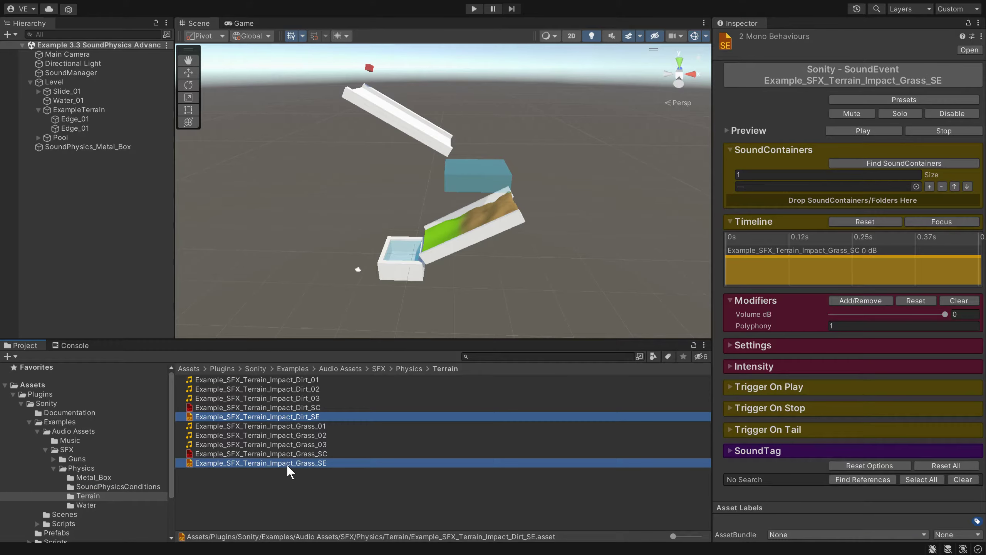
left_click(773, 367)
scroll(787, 368, "down", 5)
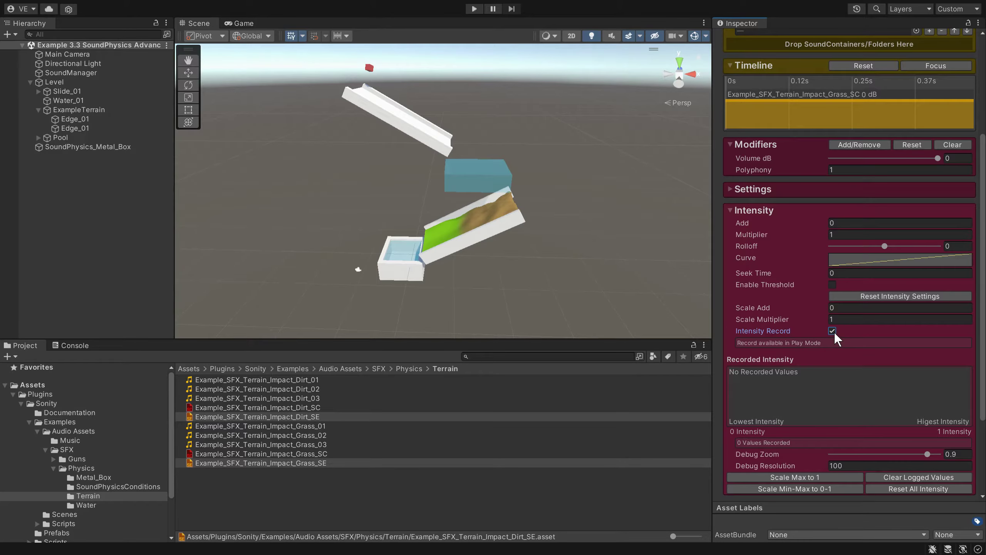
- Run the scene to record the terrain impact intensities, and scale their maximum to 1 with Intensity Record turned off
left_click(474, 8)
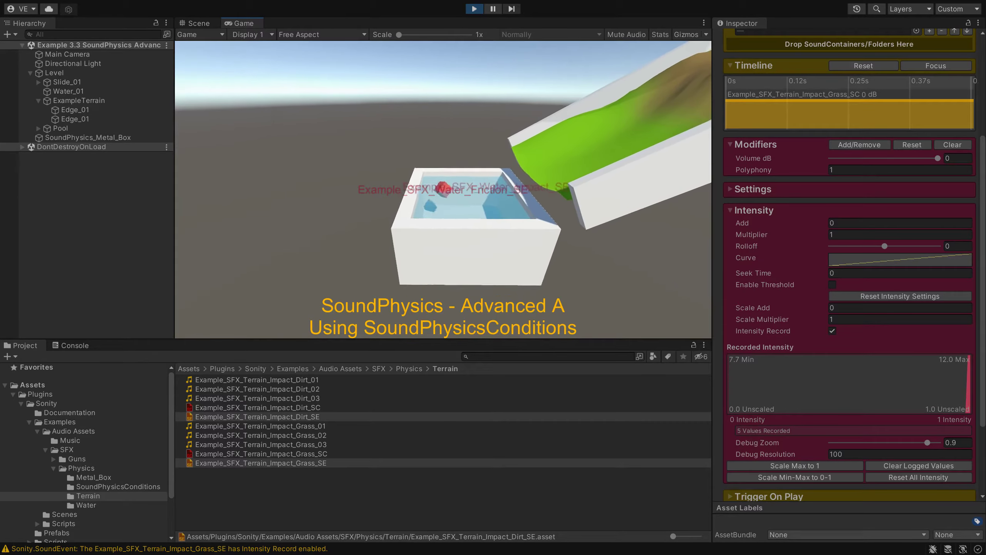
left_click(476, 9)
left_click(831, 330)
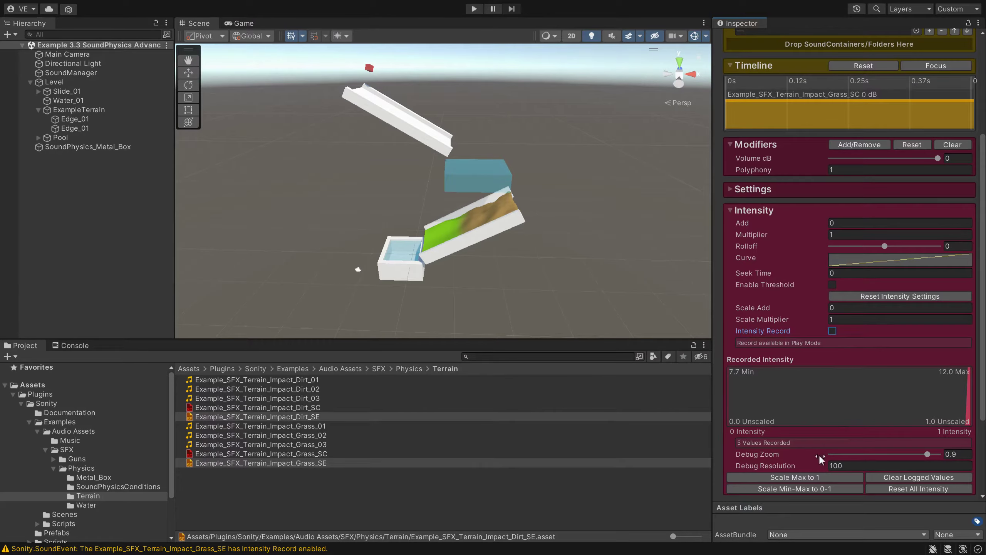
left_click(821, 477)
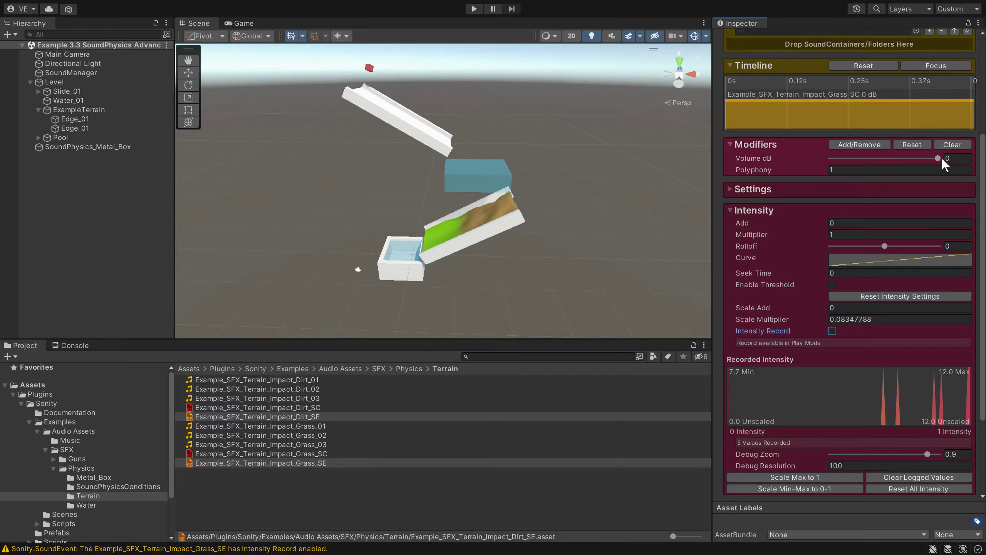
- Set the volume of both terrain impact SoundEvents to -3 dB and test the scene in play mode
left_click(951, 158)
type("-3")
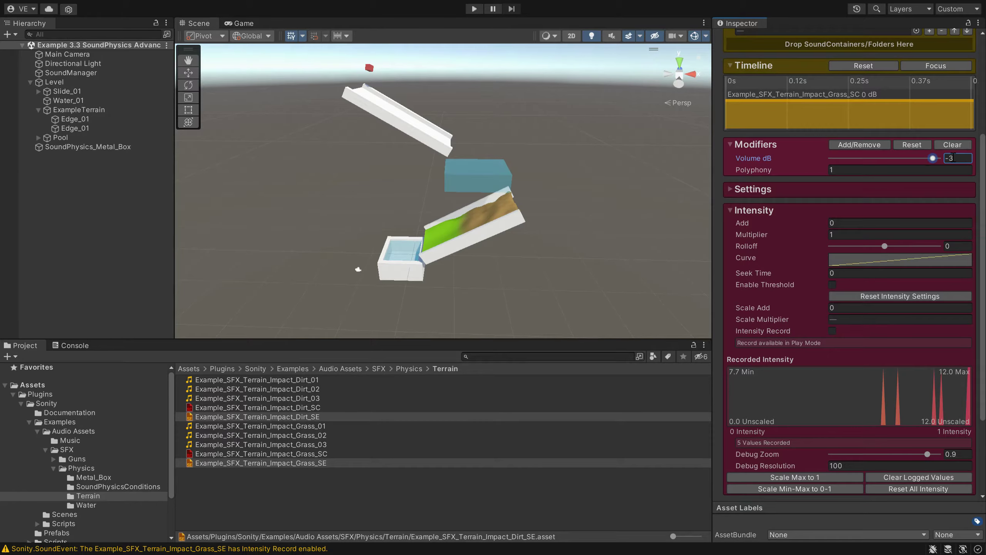
left_click(474, 8)
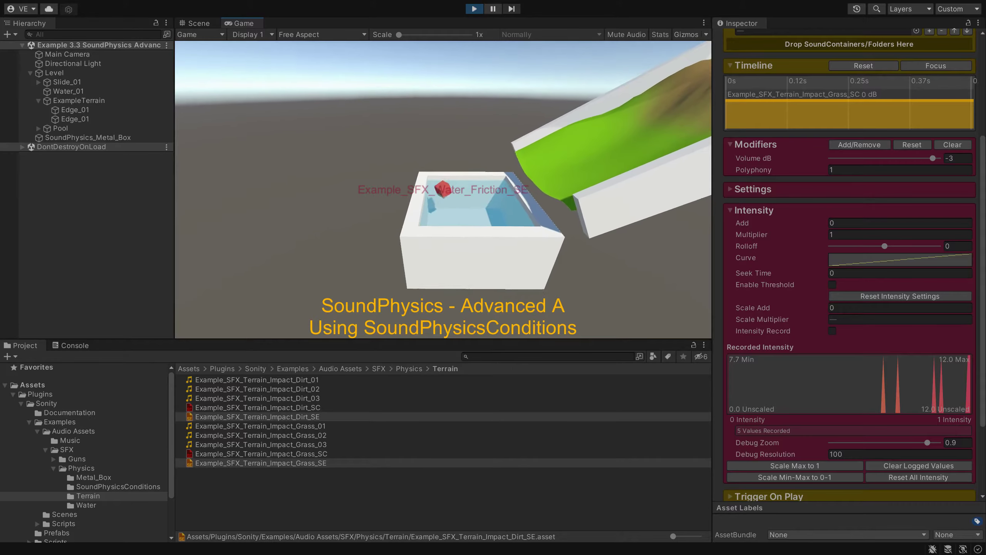
left_click(474, 9)
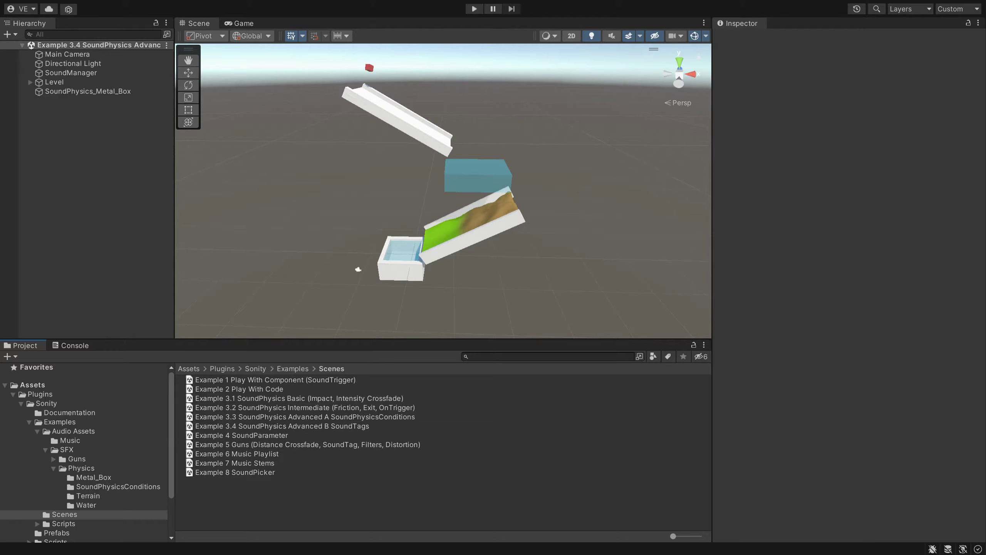
- In Example 3.4, remove all but one Impact entry from SoundPhysics_Metal_Box and reset the remaining one
left_click(83, 91)
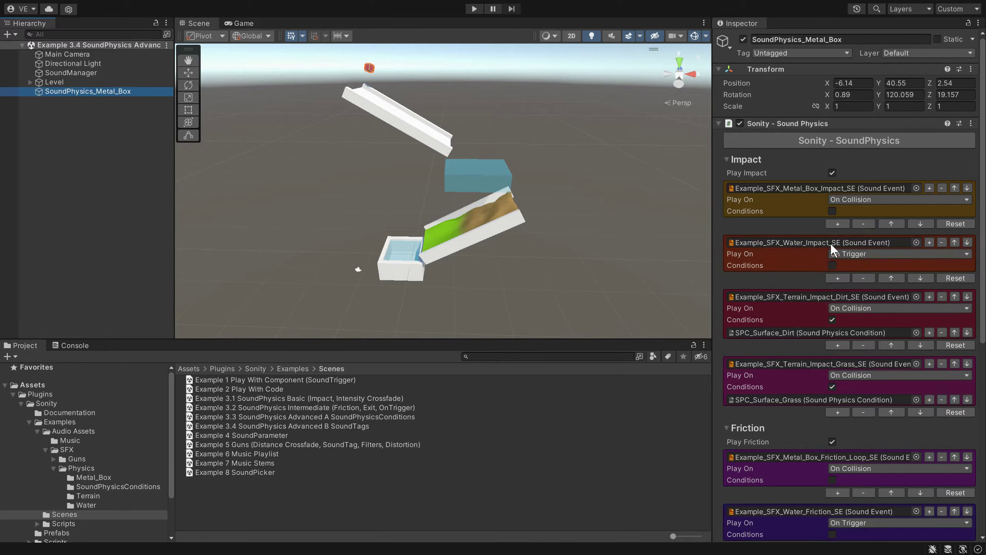
left_click(862, 223)
left_click(862, 223)
left_click(862, 237)
left_click(862, 236)
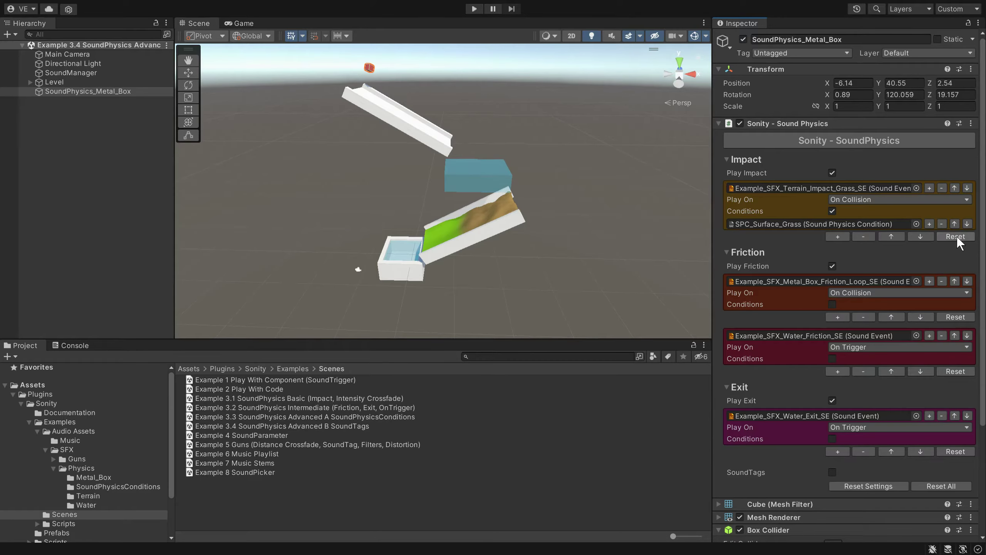
- Duplicate Example_SFX_Metal_Box_Impact_SE and move the copy into the SoundPhysicsConditions folder
left_click(104, 476)
scroll(280, 427, "down", 2)
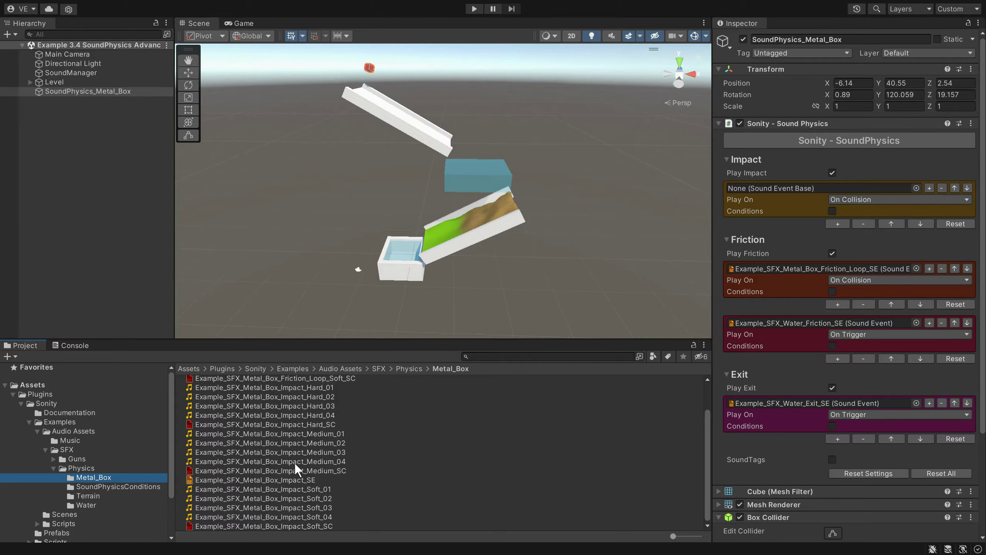
left_click(288, 477)
key("ctrl+d")
left_click_drag(294, 479, 134, 488)
left_click(135, 488)
- Rename the copied metal box impact SoundEvent as Example_SFX_Metal_Box_Impact_SoundTag_SE
left_click(291, 381)
left_click(291, 381)
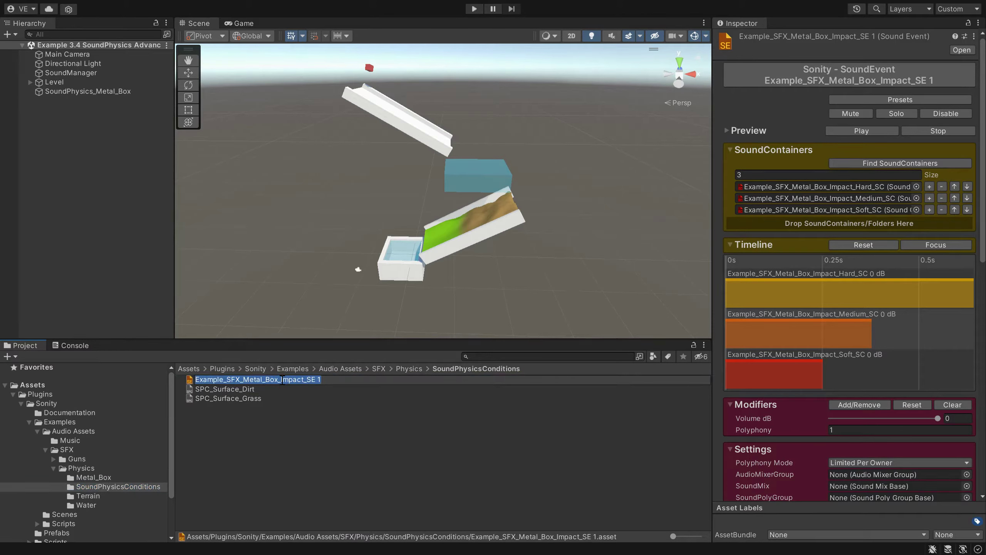
key("End")
key("BackSpace")
key("BackSpace")
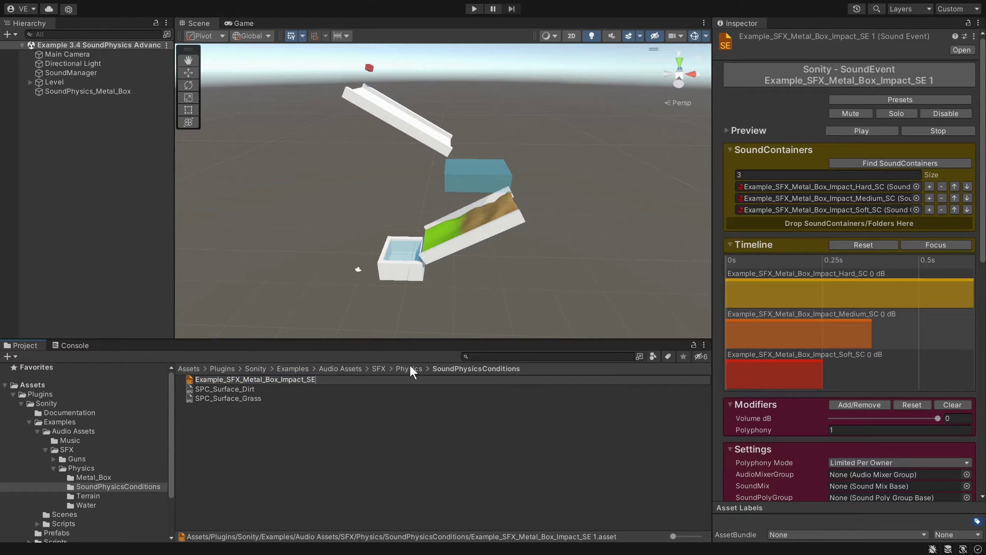
key("Left")
key("Left")
type("SoundTag_")
key("Return")
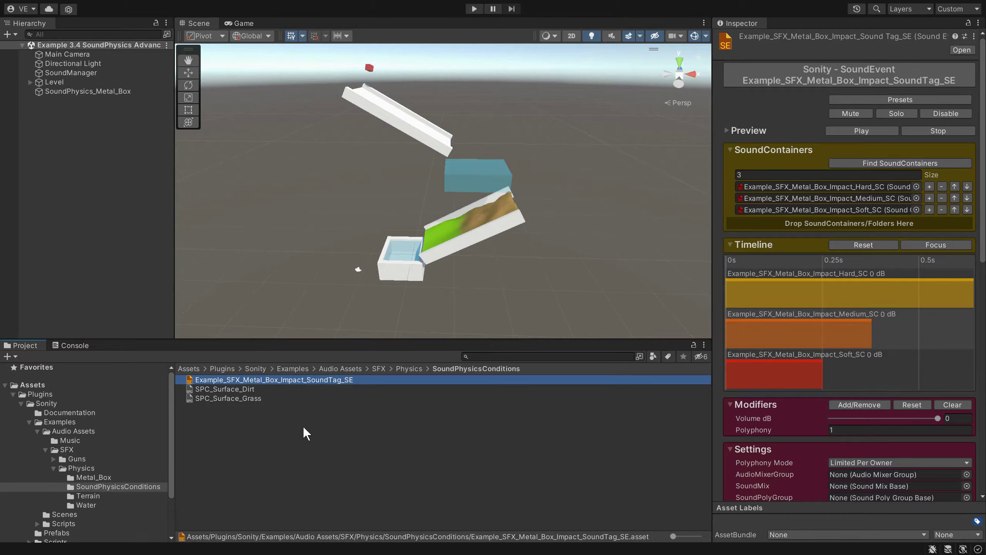
- Create a Sonity SoundTag named TAG_Grass in the SoundPhysicsConditions folder
right_click(270, 447)
mouse_move(366, 153)
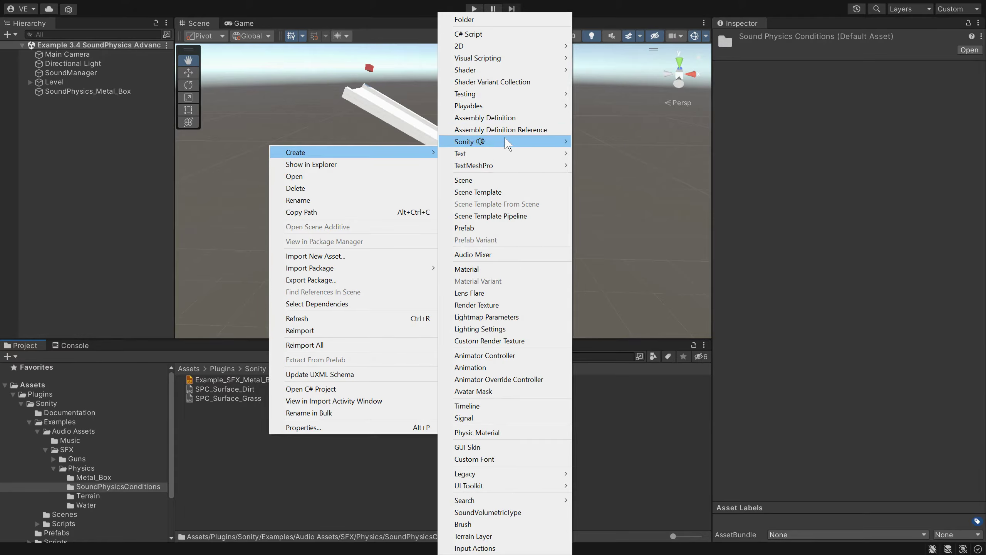
mouse_move(507, 142)
mouse_move(668, 142)
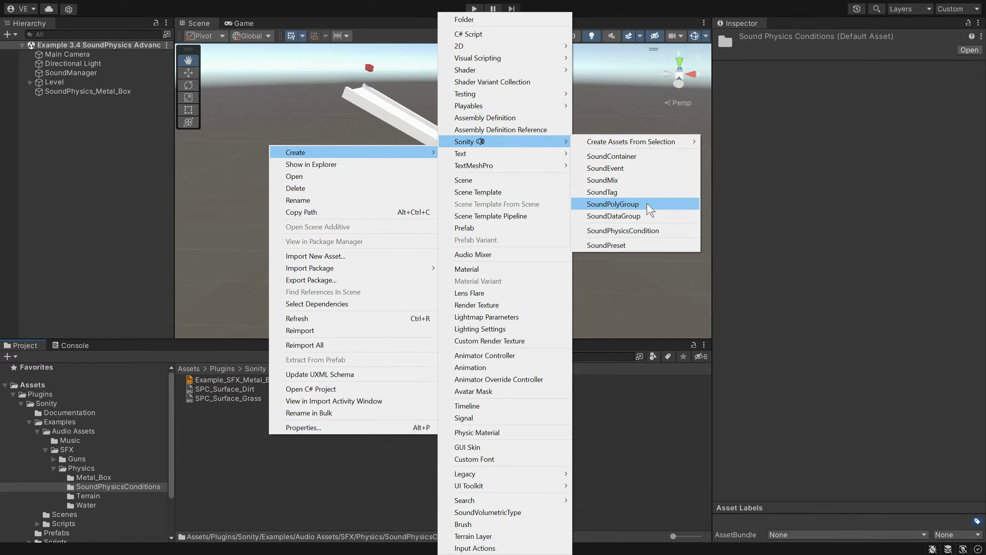
left_click(649, 194)
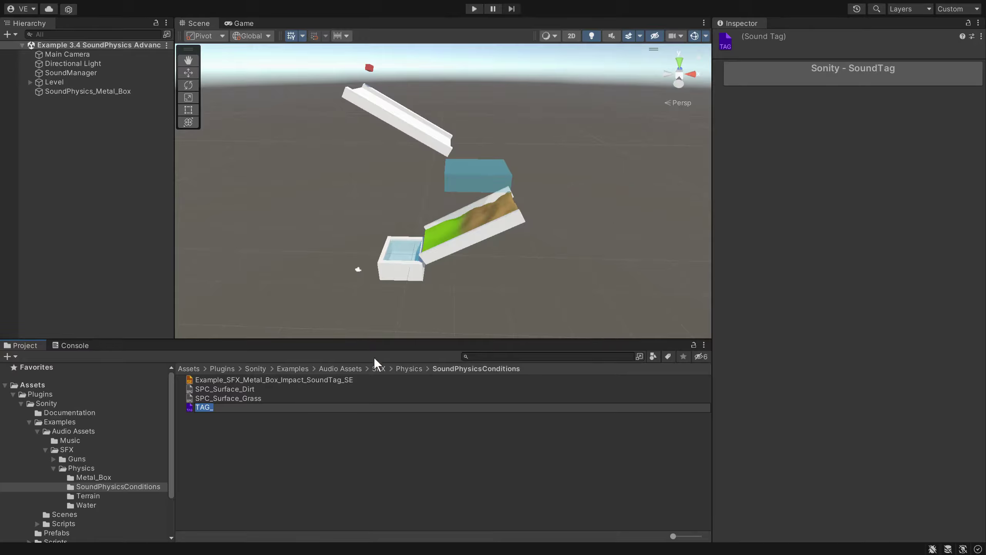
left_click(274, 408)
type("Grass")
key("Return")
- Duplicate the TAG_Grass SoundTag and rename the copy as TAG_Dirt
key("ctrl+d")
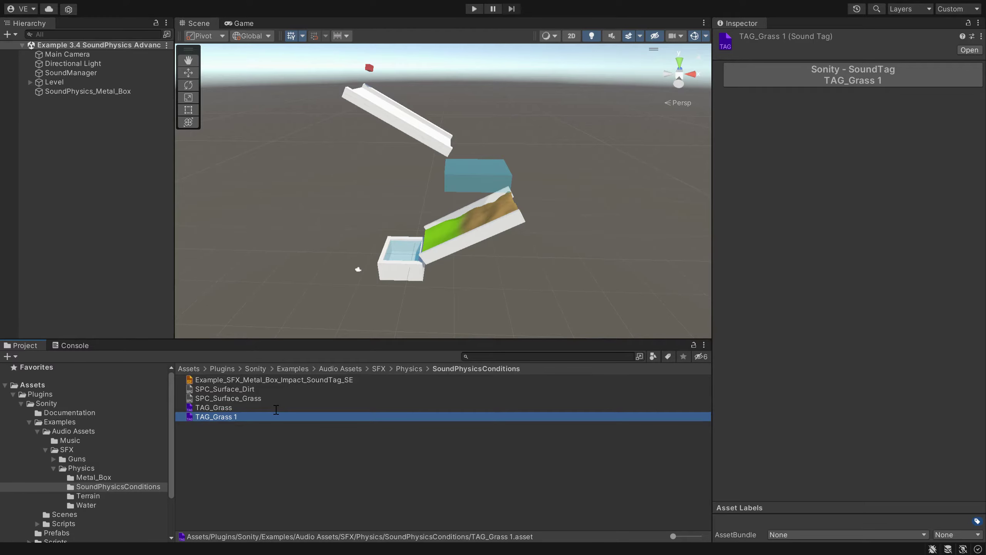
key("F2")
key("BackSpace")
key("BackSpace")
key("BackSpace")
key("BackSpace")
key("BackSpace")
key("BackSpace")
key("BackSpace")
type("Dirt")
key("Return")
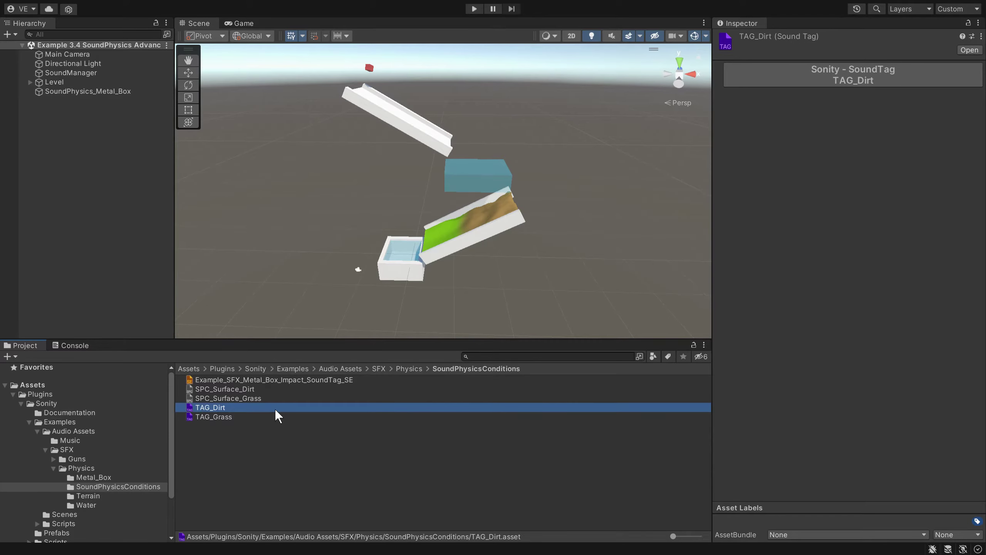
- Duplicate the TAG_Dirt SoundTag and rename the copy as TAG_Water
key("ctrl+d")
key("F2")
key("BackSpace")
key("BackSpace")
key("BackSpace")
key("BackSpace")
key("BackSpace")
key("BackSpace")
type("Water")
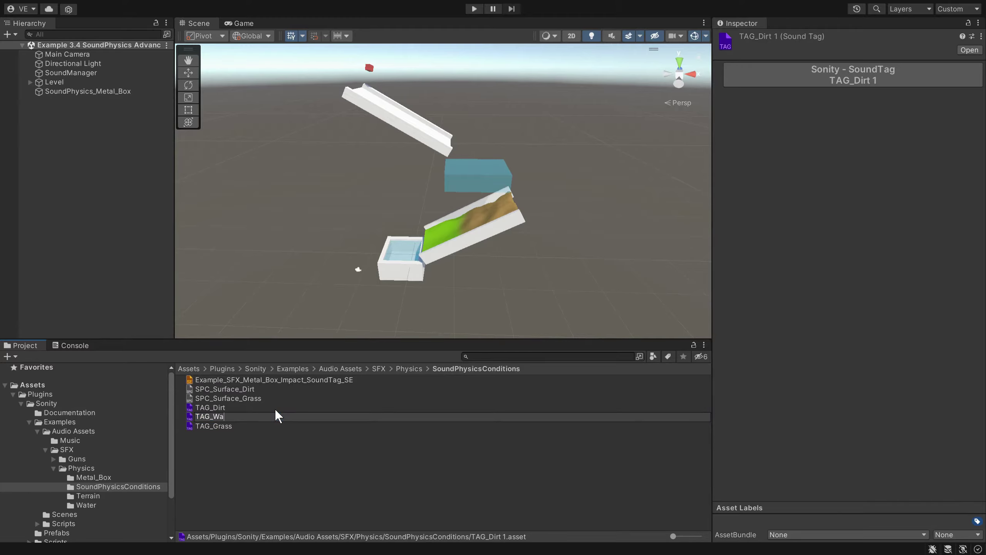
key("Return")
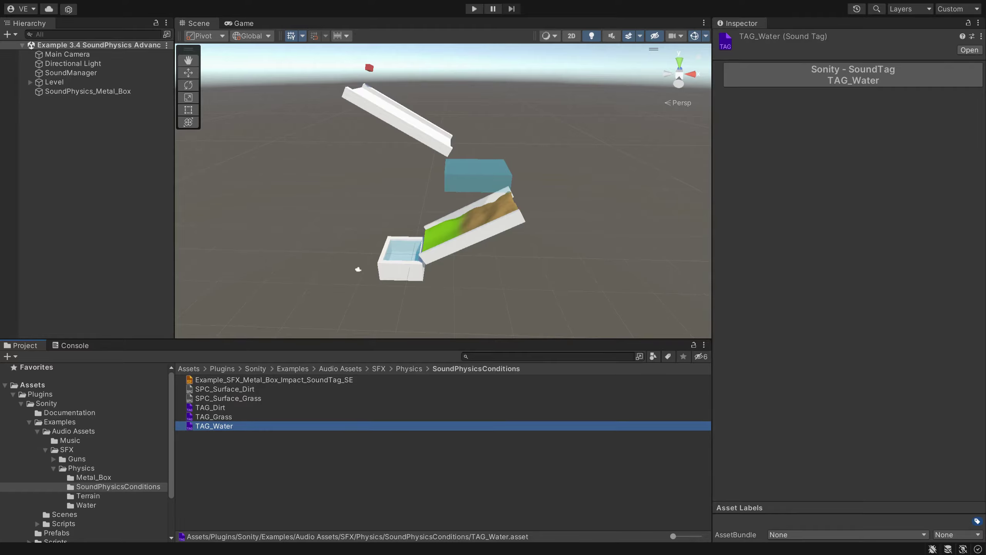
- Enable SoundTag on Example_SFX_Metal_Box_Impact_SoundTag_SE in Local mode
left_click(295, 380)
scroll(766, 414, "down", 15)
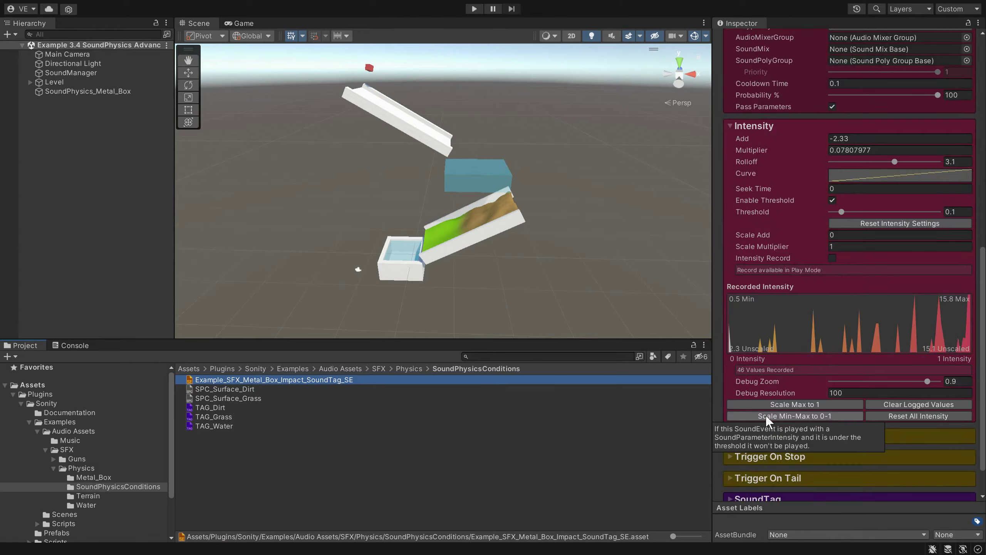
left_click(761, 454)
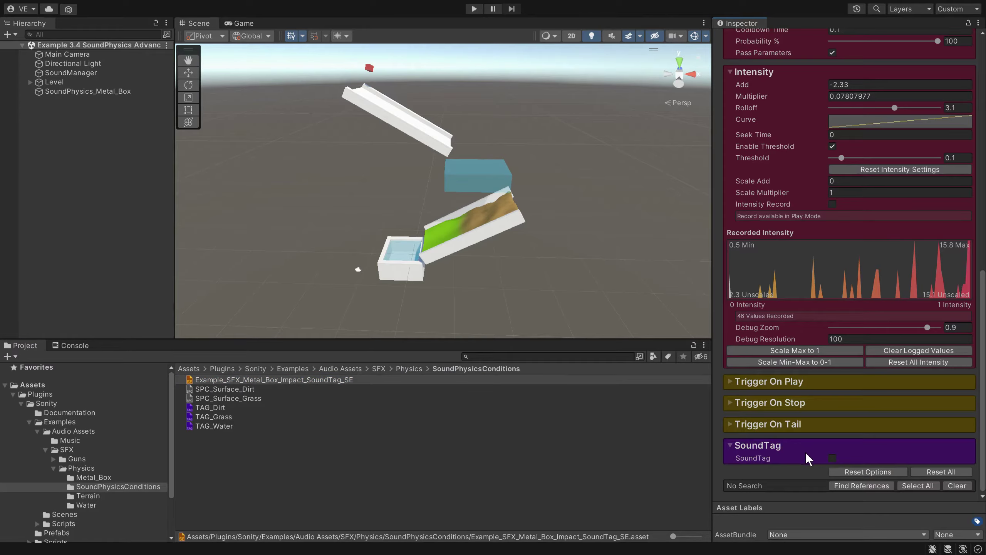
left_click(829, 455)
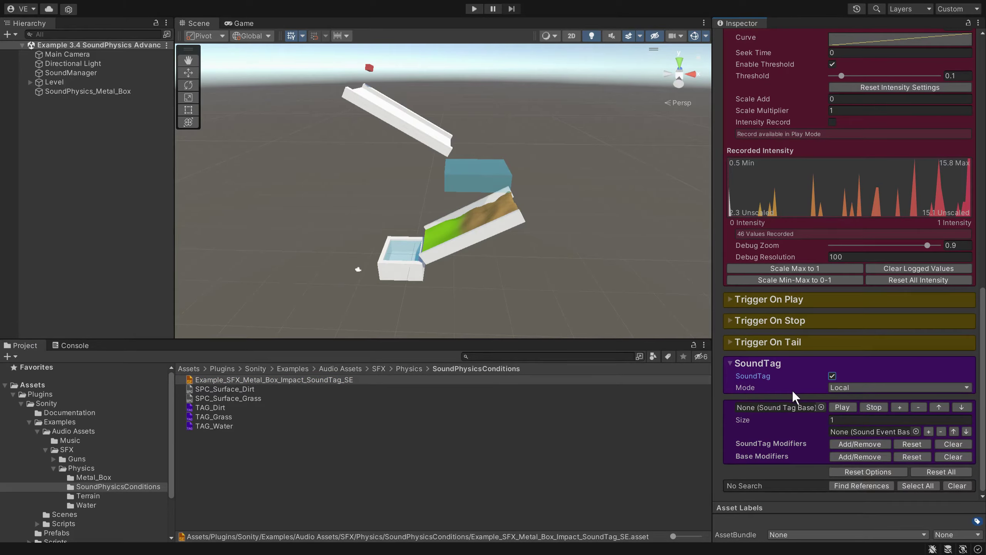
left_click(842, 387)
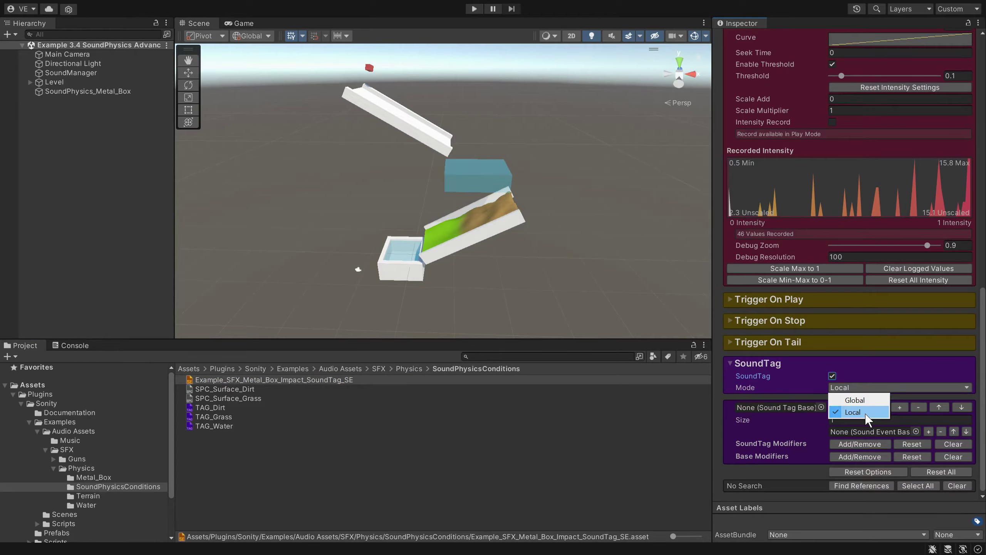
left_click(771, 394)
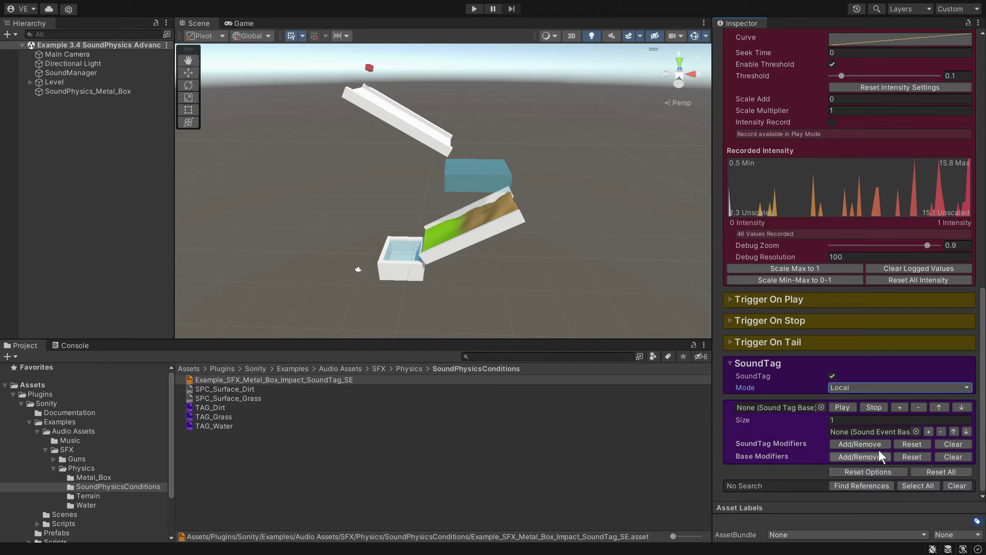
- Add two more SoundTag entries to the SoundEvent and assign TAG_Dirt, TAG_Grass and TAG_Water to the three entries in order
left_click(899, 407)
left_click(899, 407)
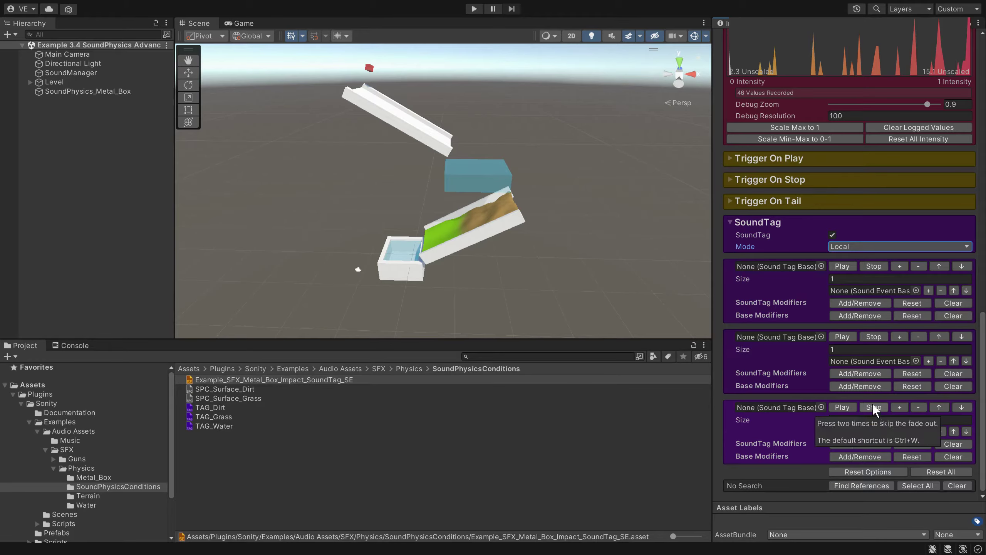
left_click_drag(214, 408, 802, 270)
left_click_drag(211, 417, 774, 410)
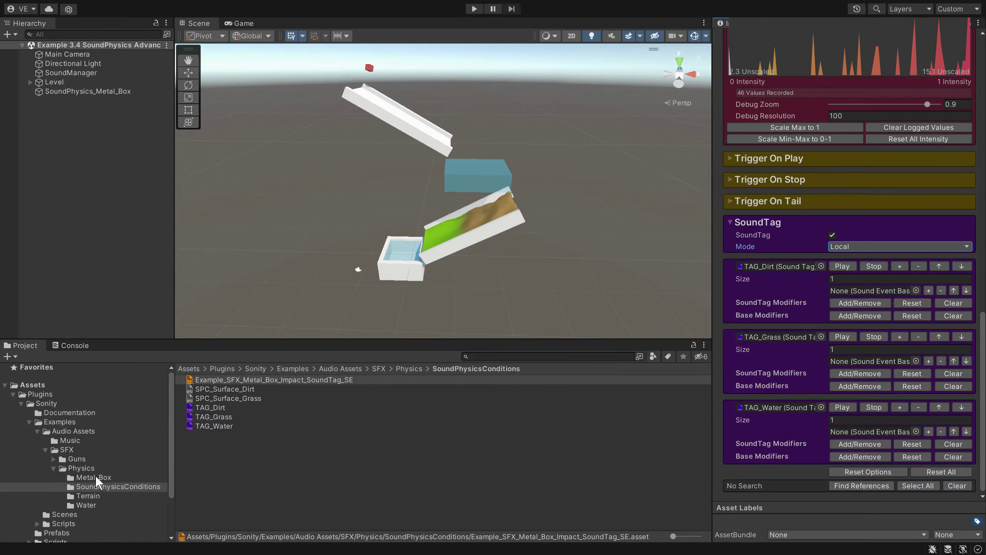
- Assign Example_SFX_Terrain_Impact_Dirt_SE, Example_SFX_Terrain_Impact_Grass_SE and Example_SFX_Water_Impact_SE to the TAG_Dirt, TAG_Grass and TAG_Water entries respectively
left_click(97, 497)
left_click_drag(272, 416, 869, 290)
left_click_drag(251, 463, 869, 361)
left_click(51, 504)
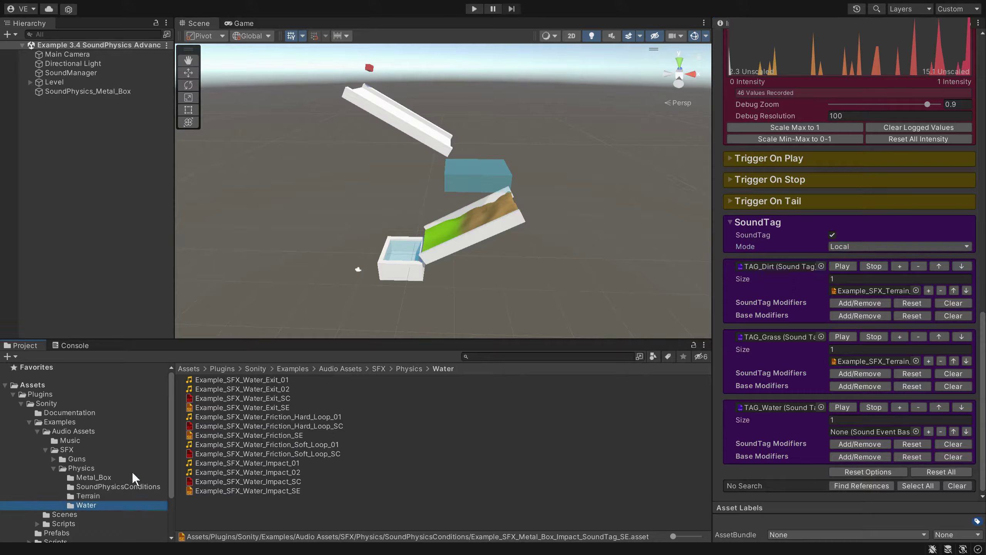
left_click_drag(271, 494, 867, 430)
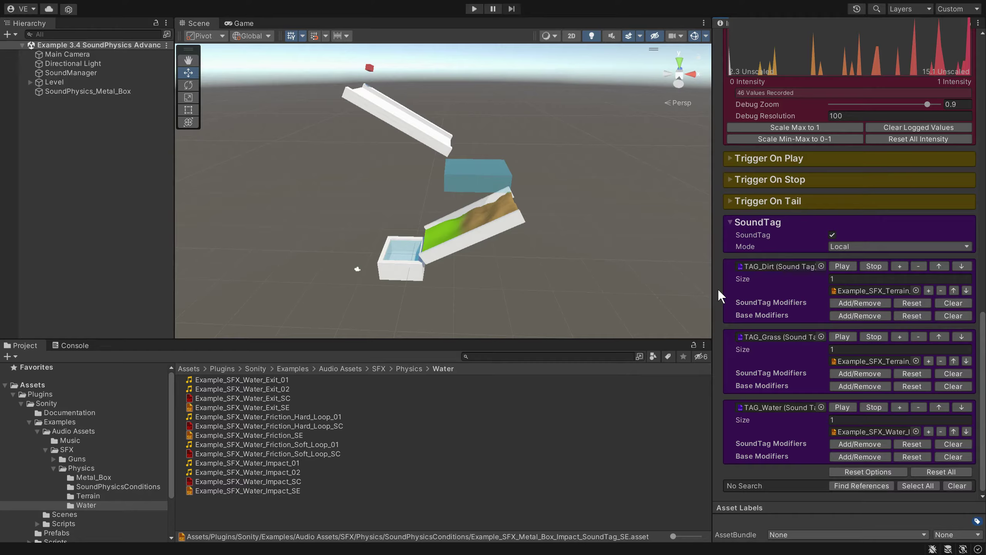
- Add a Volume base modifier to the TAG_Dirt entry, set it to -9 dB, and preview the sound against another volume level
left_click(837, 314)
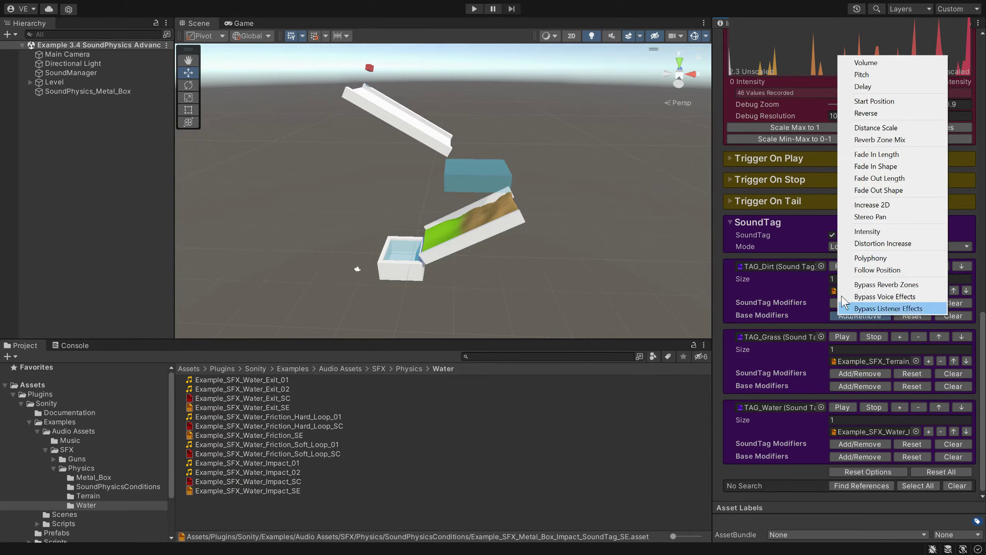
left_click(903, 64)
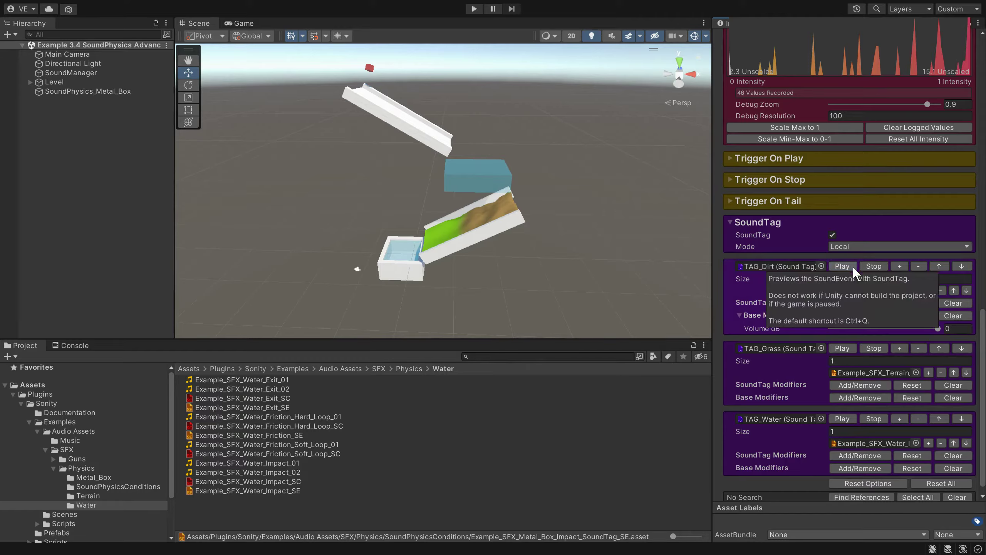
left_click(952, 329)
type("-")
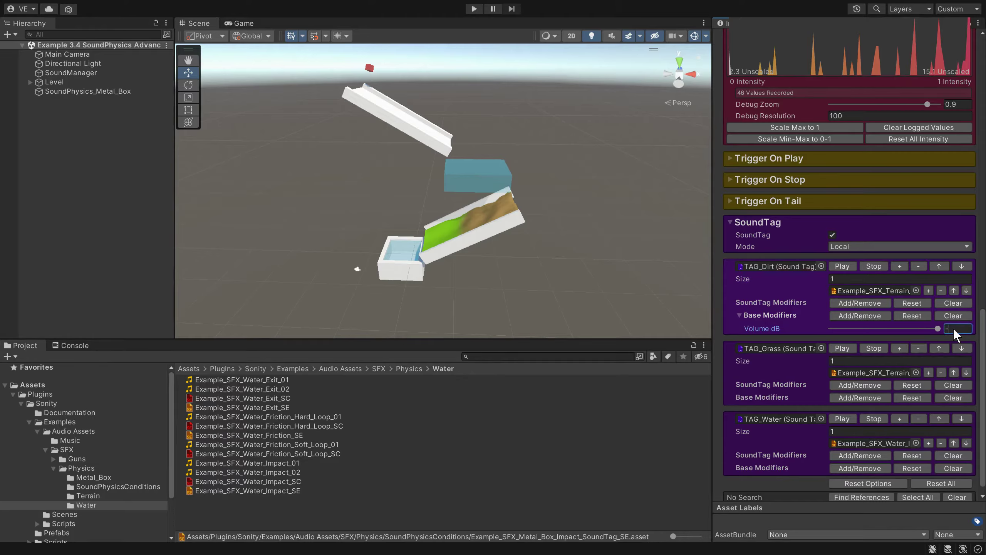
type("9")
left_click_drag(922, 328, 863, 329)
left_click(838, 266)
key("ctrl+z")
- Add an Intensity base modifier of 0.8 to the TAG_Dirt entry and preview the sound
left_click(849, 313)
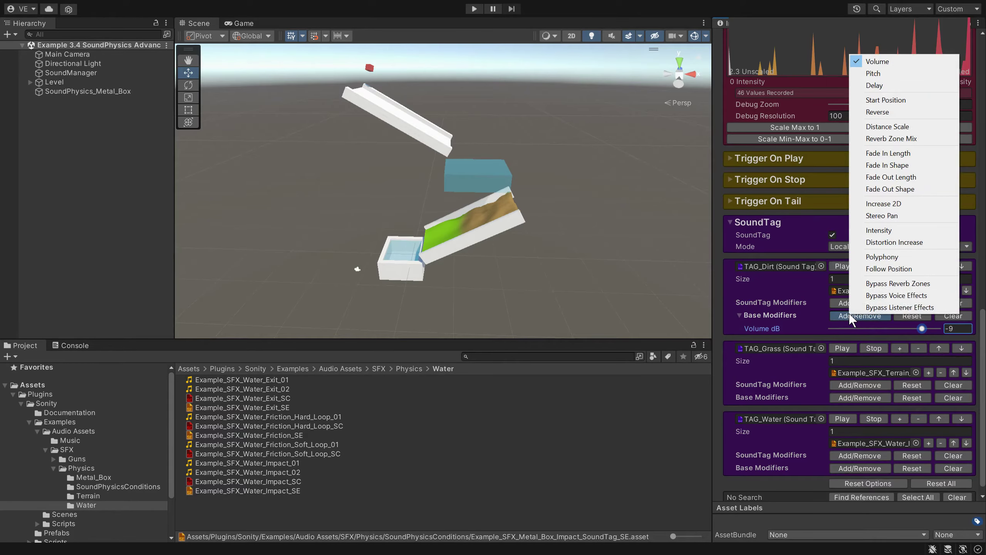
left_click(889, 231)
left_click(908, 339)
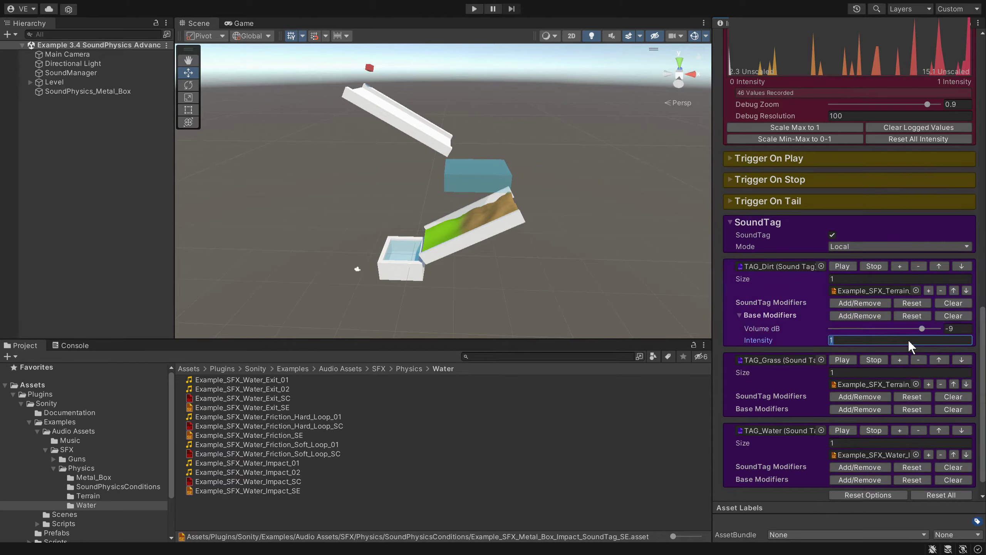
type("0.8")
left_click(840, 266)
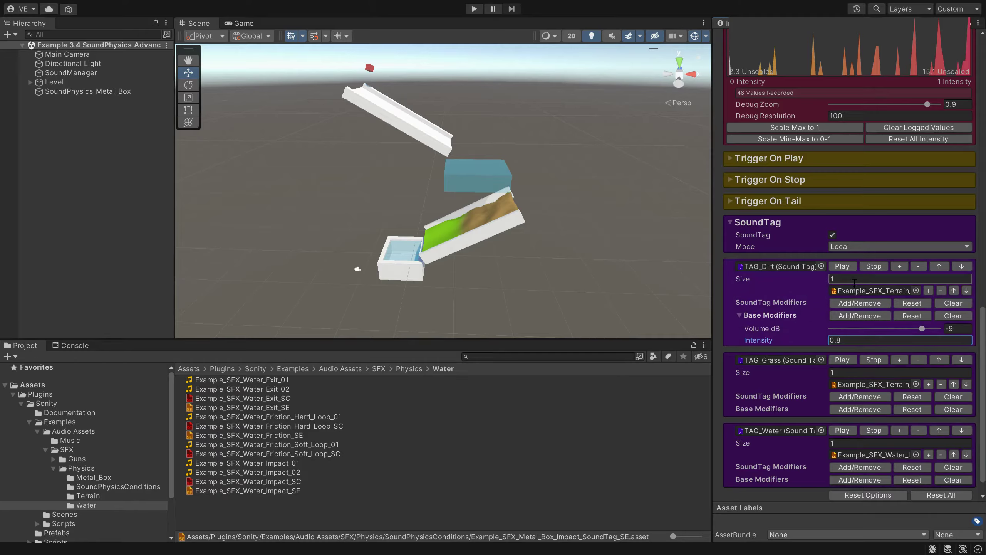
- Add Pitch and Volume SoundTag modifiers to the TAG_Dirt entry, set to 6 st and -3 dB, and preview the sound
left_click(857, 302)
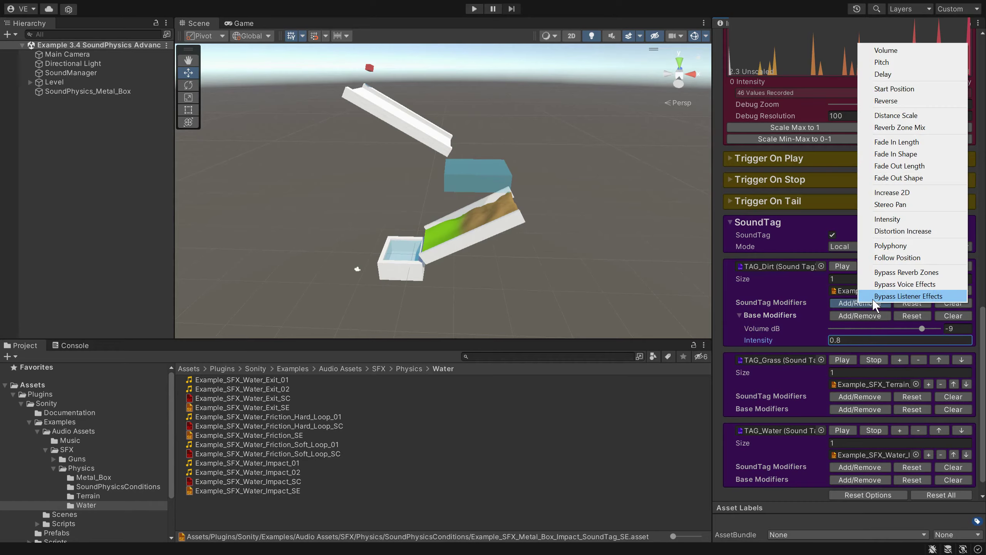
left_click(926, 63)
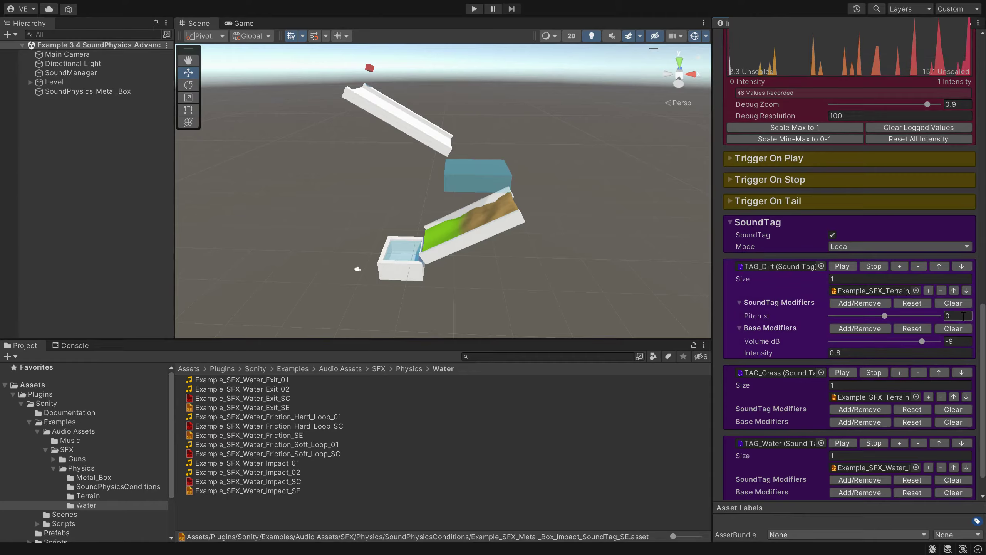
left_click_drag(888, 316, 897, 310)
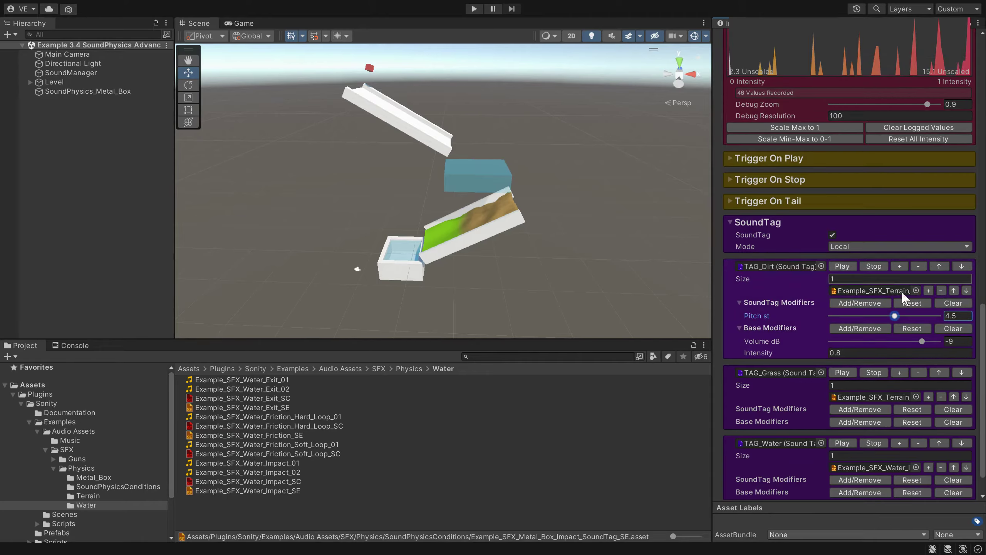
type("6")
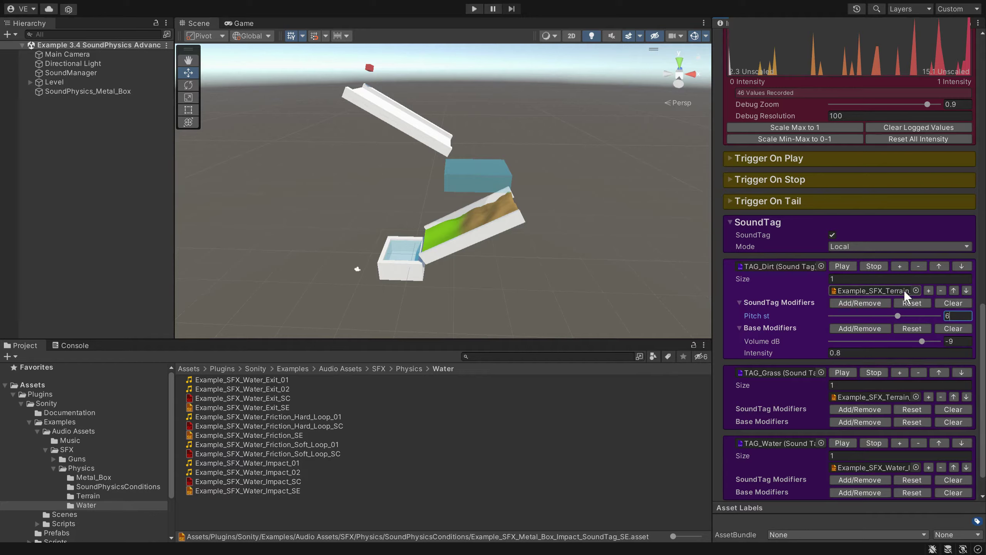
left_click(855, 303)
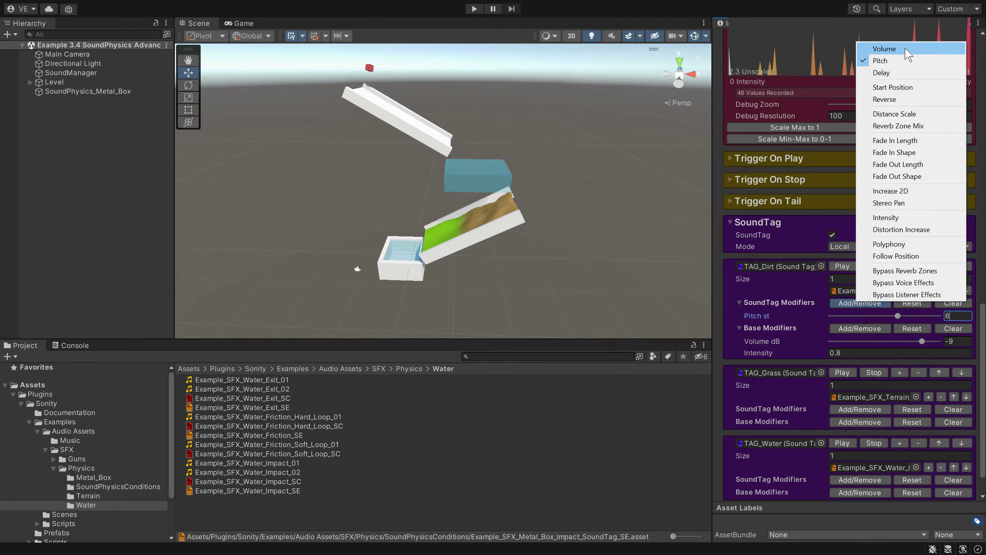
left_click(893, 47)
left_click(951, 316)
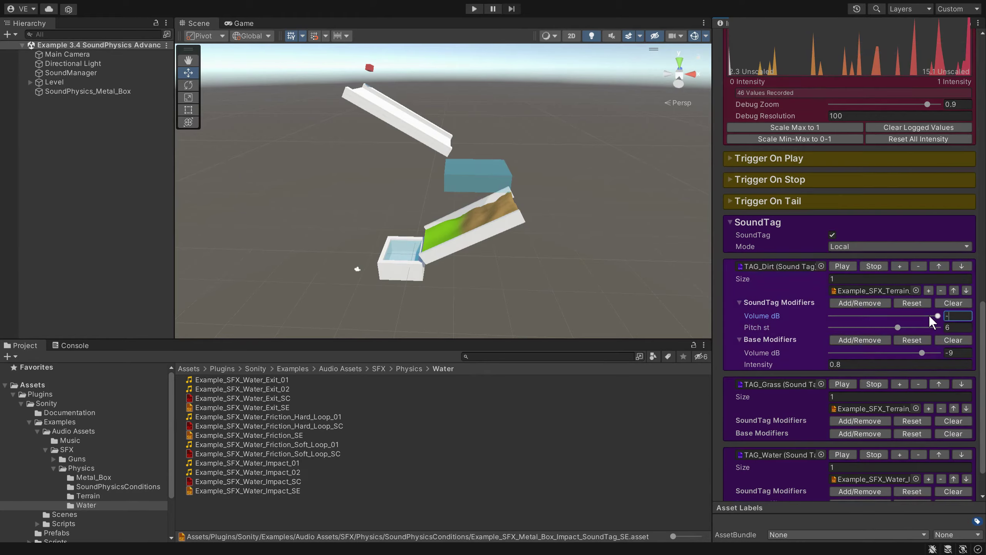
left_click(844, 266)
- Add a Volume base modifier to the TAG_Grass entry, try -6 dB, settle on -9 dB, and preview the sound
scroll(826, 385, "down", 2)
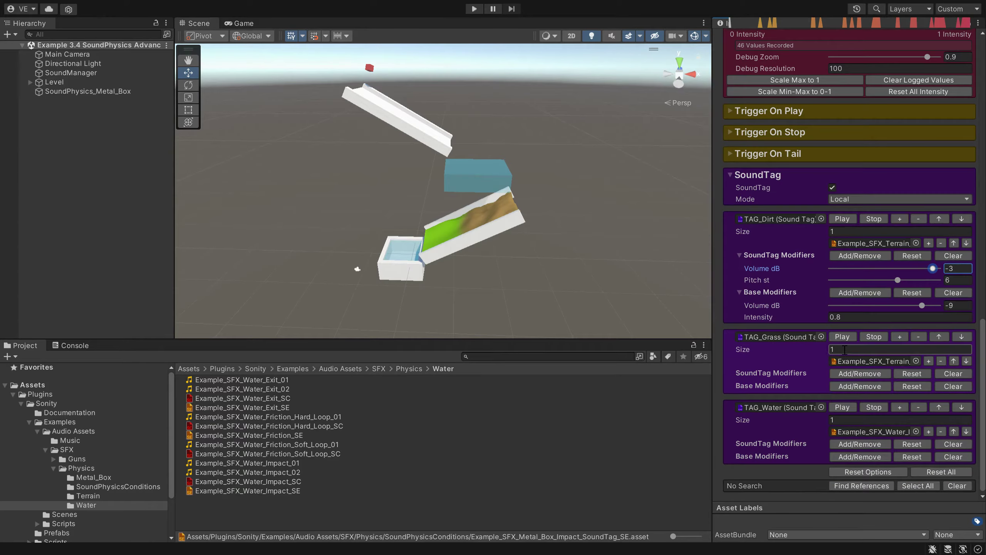
left_click(854, 384)
left_click(919, 135)
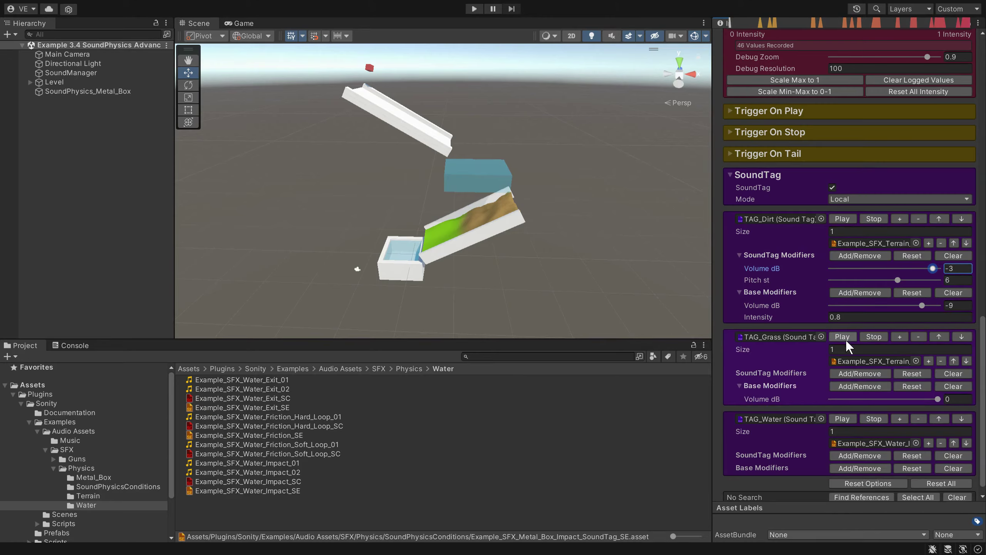
left_click(954, 400)
type("-6")
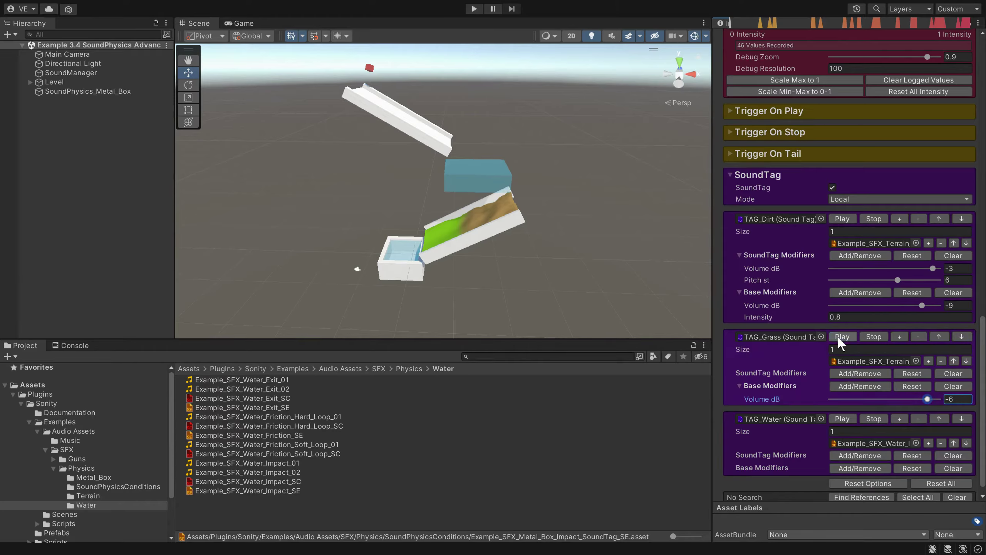
left_click(962, 398)
type("-9")
left_click(853, 340)
- Add an Intensity base modifier of 0.6 to the TAG_Grass entry
left_click(862, 385)
left_click(906, 302)
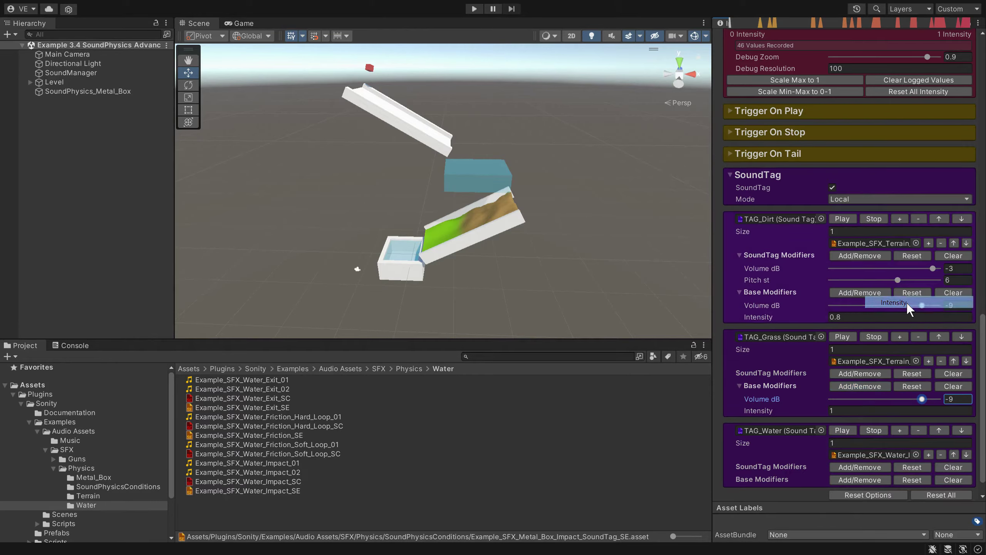
left_click(843, 411)
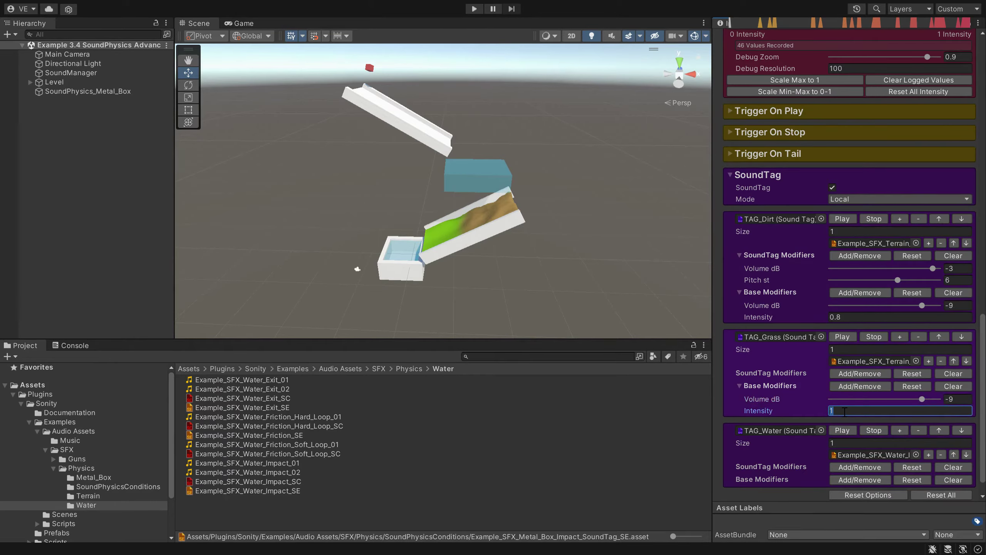
type("0.6")
- Add Pitch and Volume SoundTag modifiers to the TAG_Grass entry, set to 3 st and -6 dB, and preview the sound
left_click(872, 373)
left_click(901, 133)
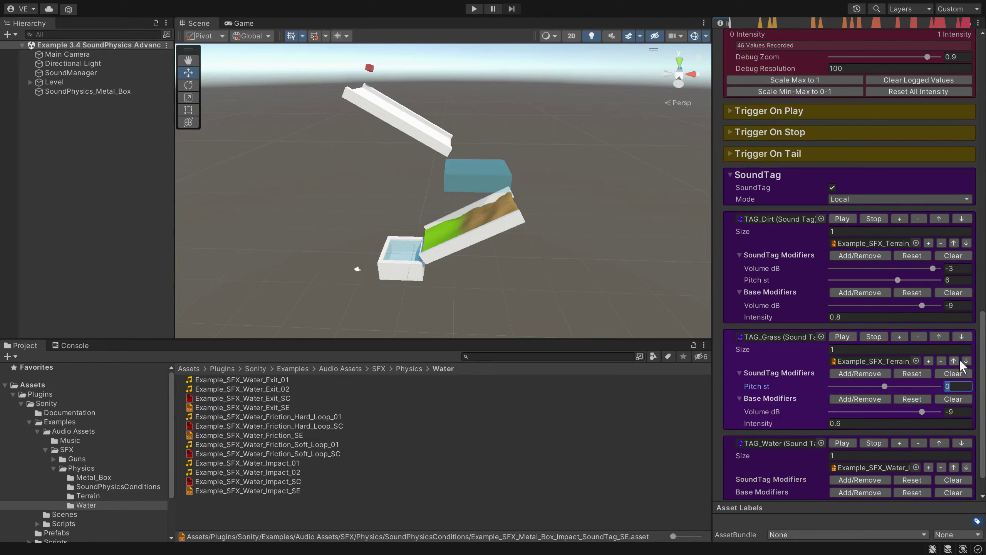
type("3")
left_click(845, 338)
left_click(849, 374)
left_click(874, 124)
left_click(954, 386)
type("3")
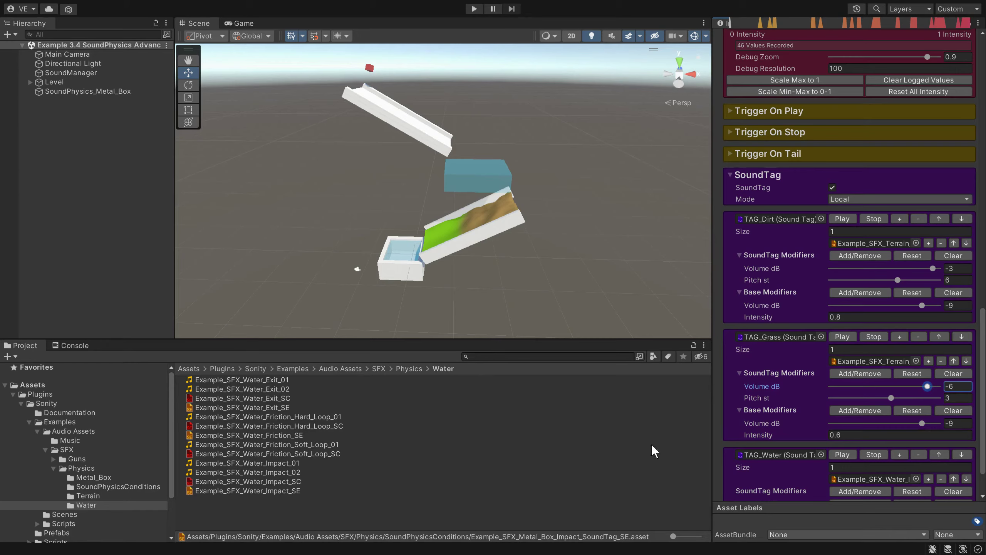
- Add a Volume base modifier of -12 dB to the TAG_Water entry and preview it, undoing and redoing the change to compare
scroll(825, 419, "down", 3)
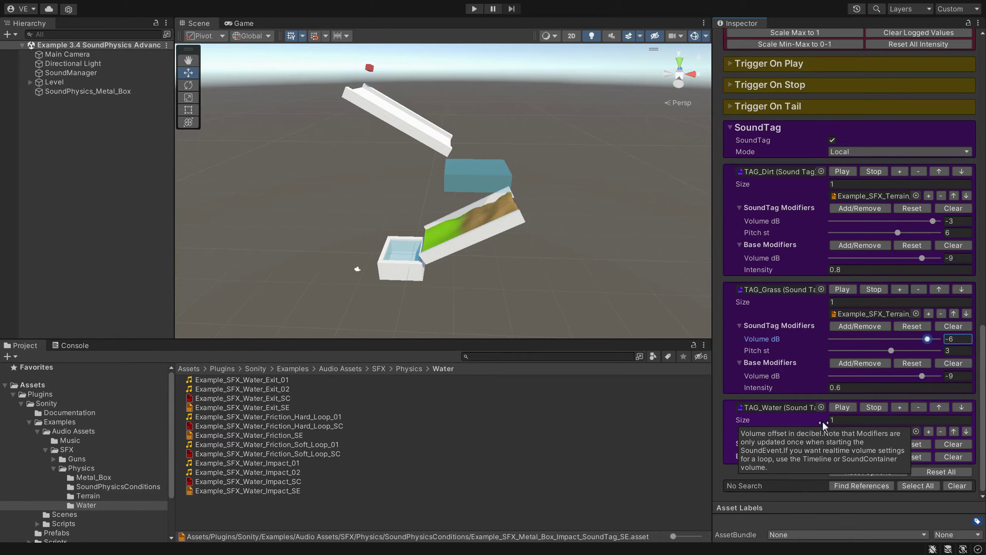
left_click(845, 456)
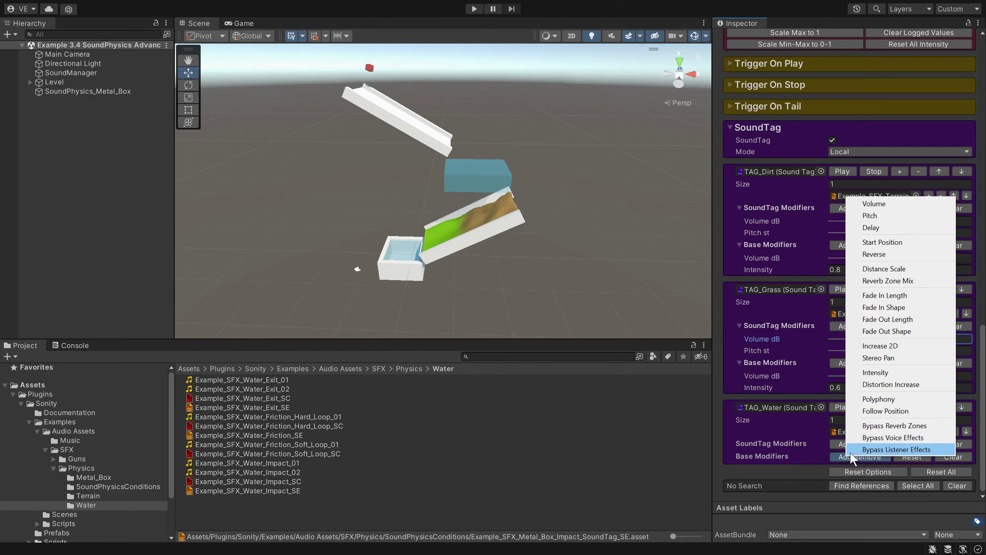
left_click(899, 206)
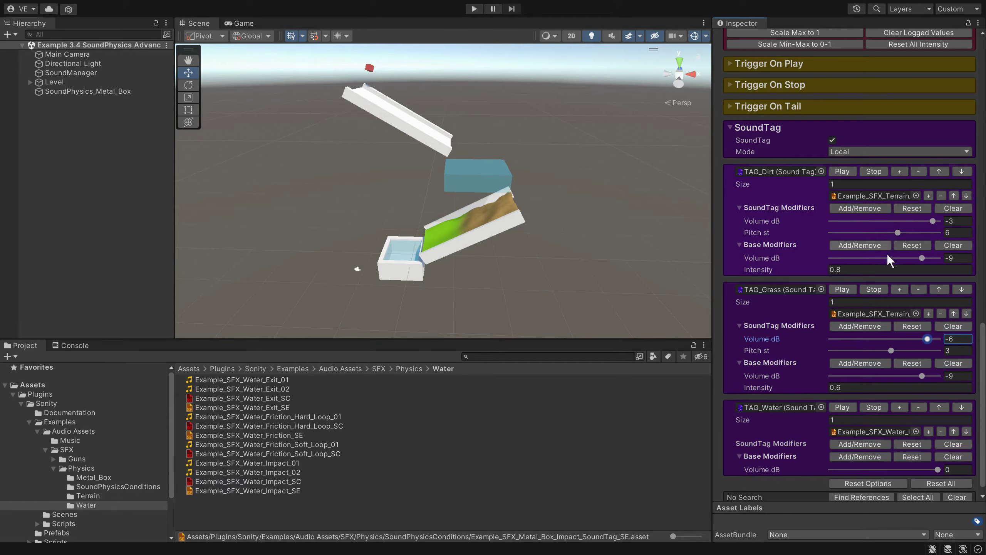
scroll(933, 360, "down", 1)
left_click(957, 458)
type("-12")
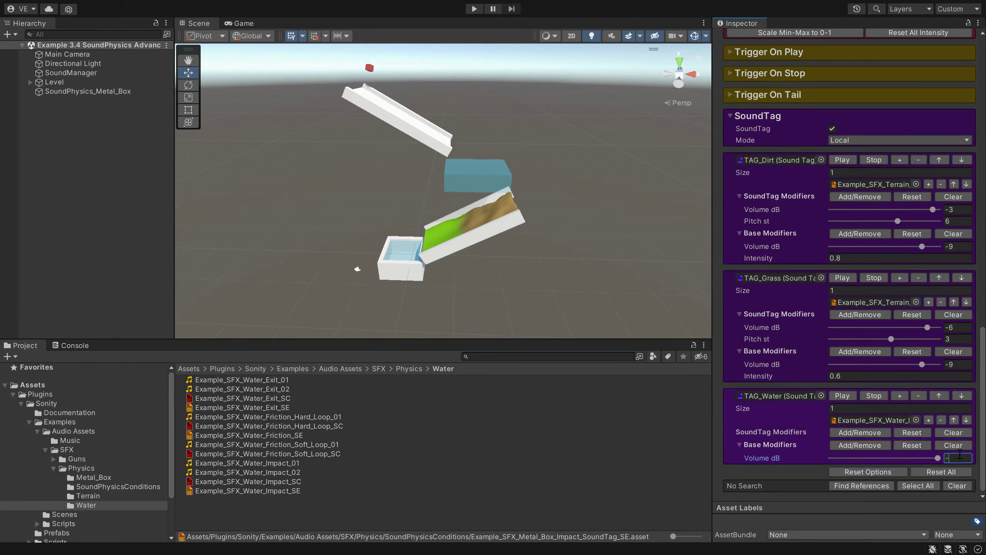
left_click(847, 397)
key("ctrl+z")
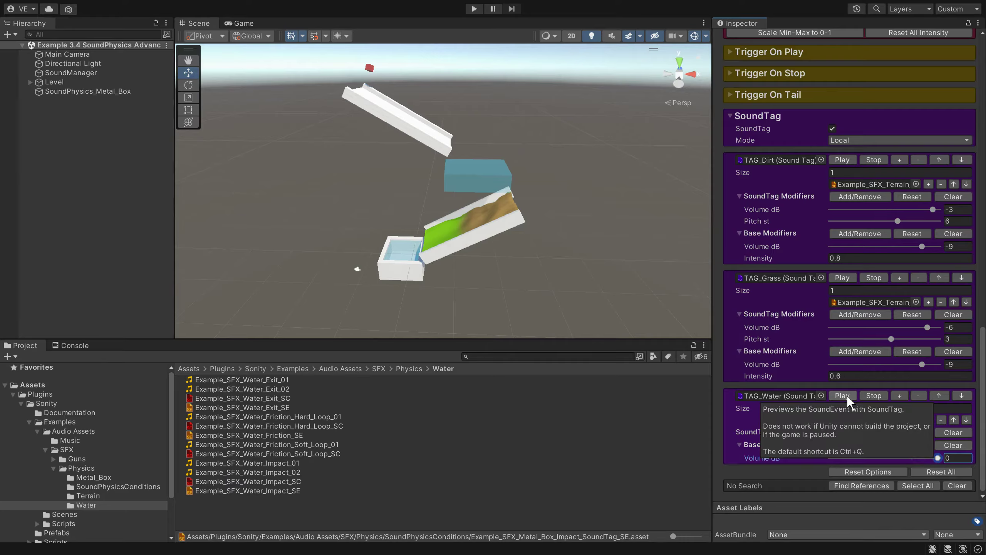
key("ctrl+y")
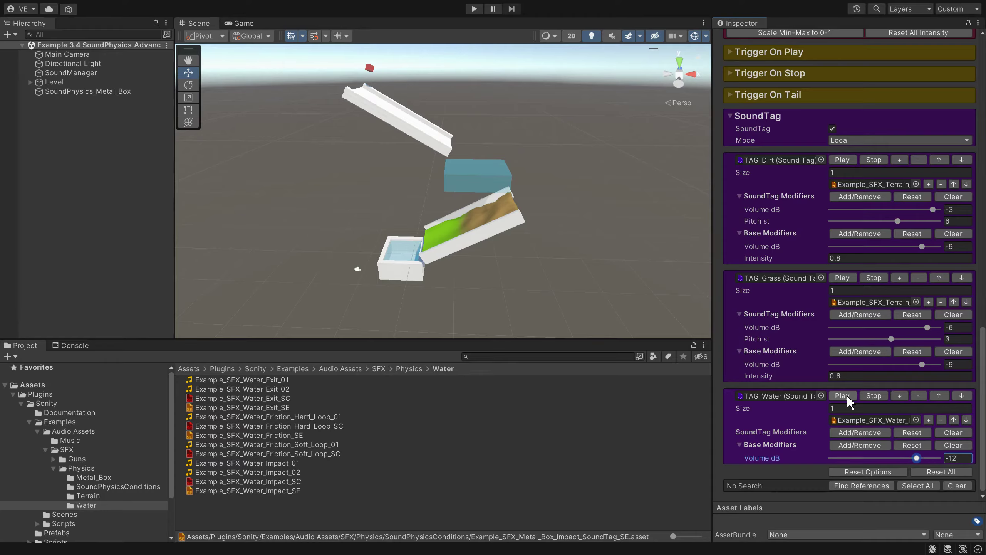
- Add an Intensity base modifier of 0.5 to the TAG_Water entry
left_click(848, 445)
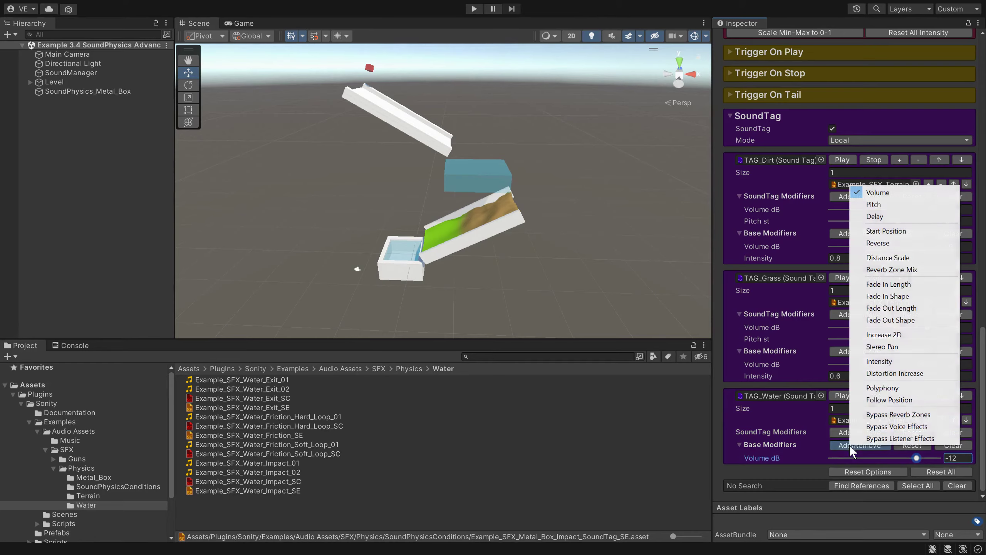
left_click(880, 361)
left_click(950, 471)
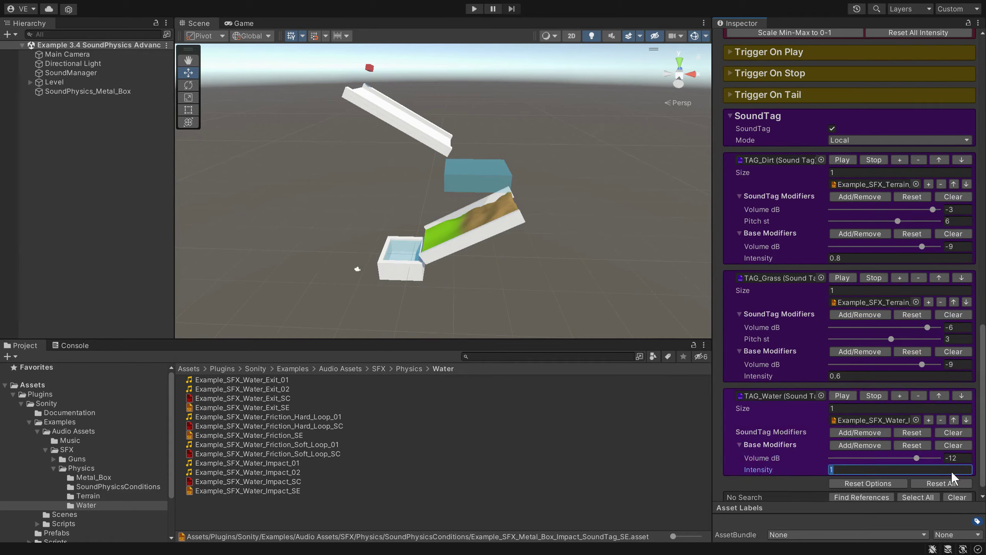
type(".5")
- Duplicate SPC_Surface_Dirt in the SoundPhysicsConditions folder and rename the copy as SPC_Surface_Water
left_click(146, 484)
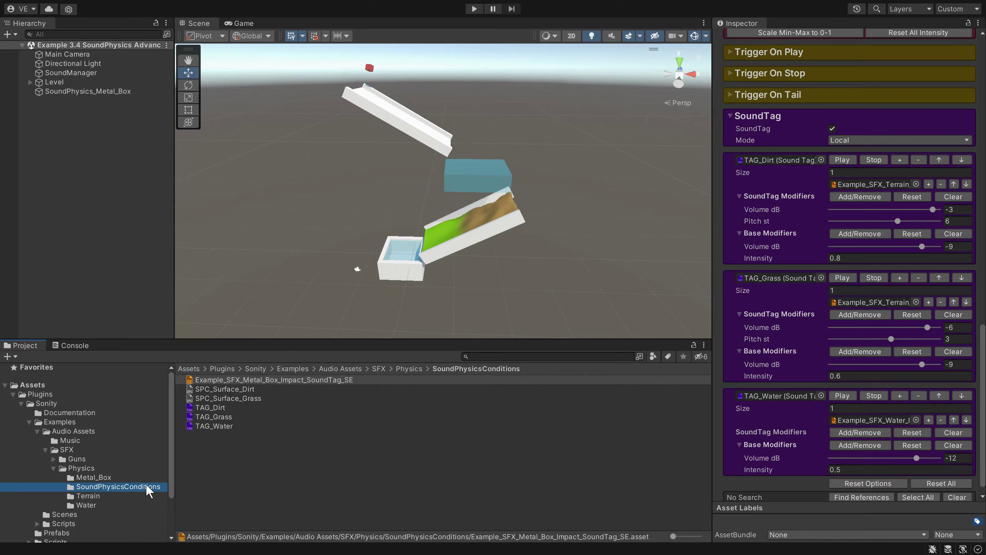
left_click(223, 389)
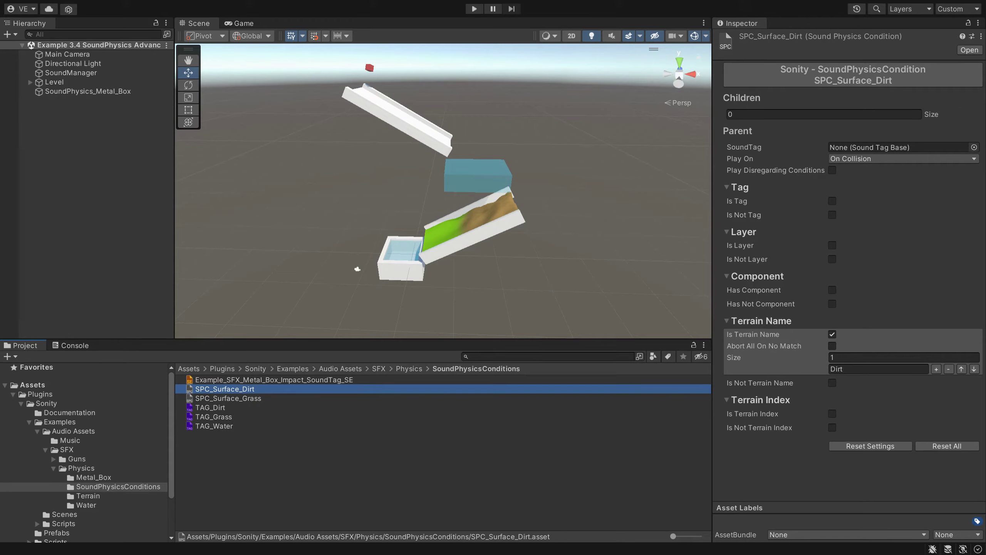
key("ctrl+d")
left_click_drag(243, 398, 289, 395)
type("Water")
key("Return")
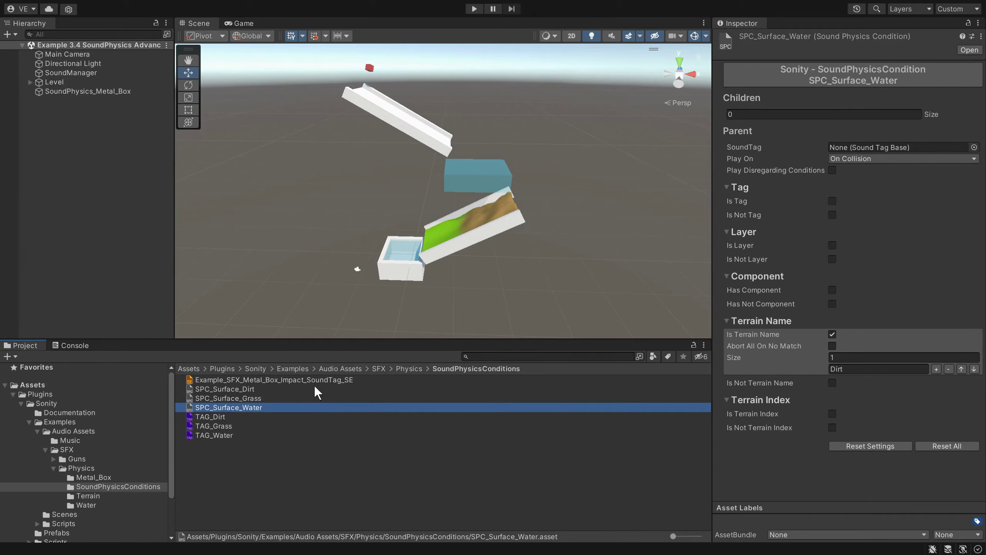
- Reset the settings of SPC_Surface_Water and set its Play On option to On Trigger
left_click(890, 447)
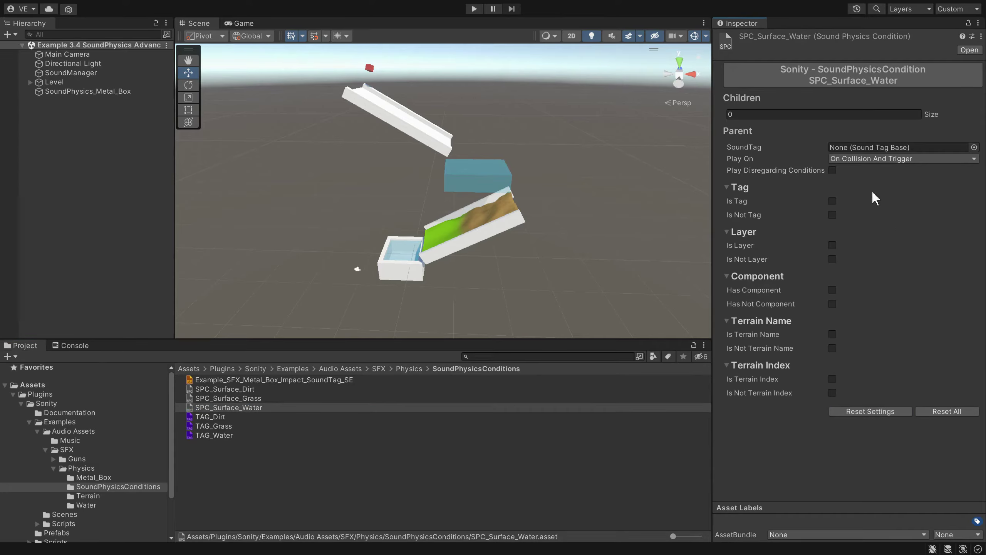
left_click(891, 159)
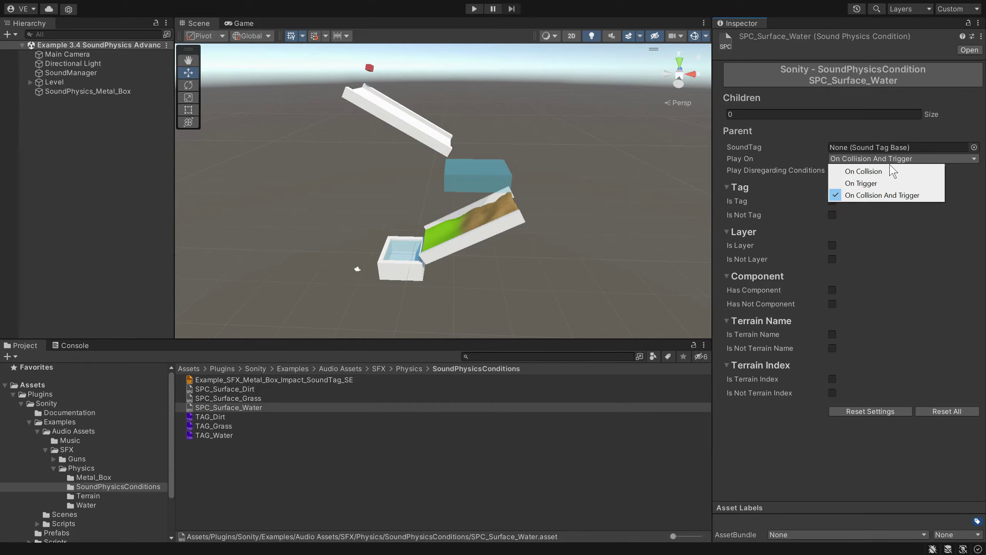
left_click(877, 185)
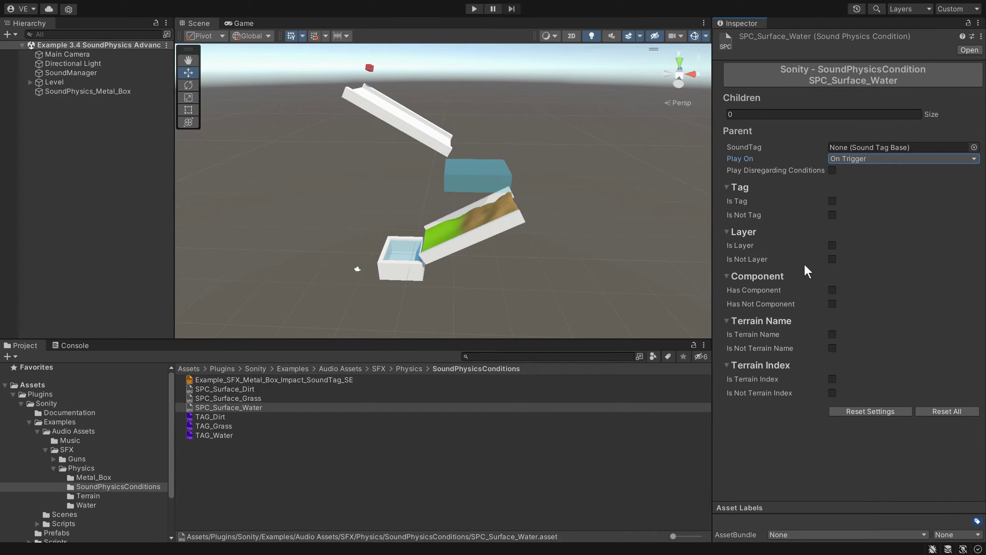
- Check the layer of the Water_01 object and enable Is Layer with the Water layer on SPC_Surface_Water
left_click(467, 180)
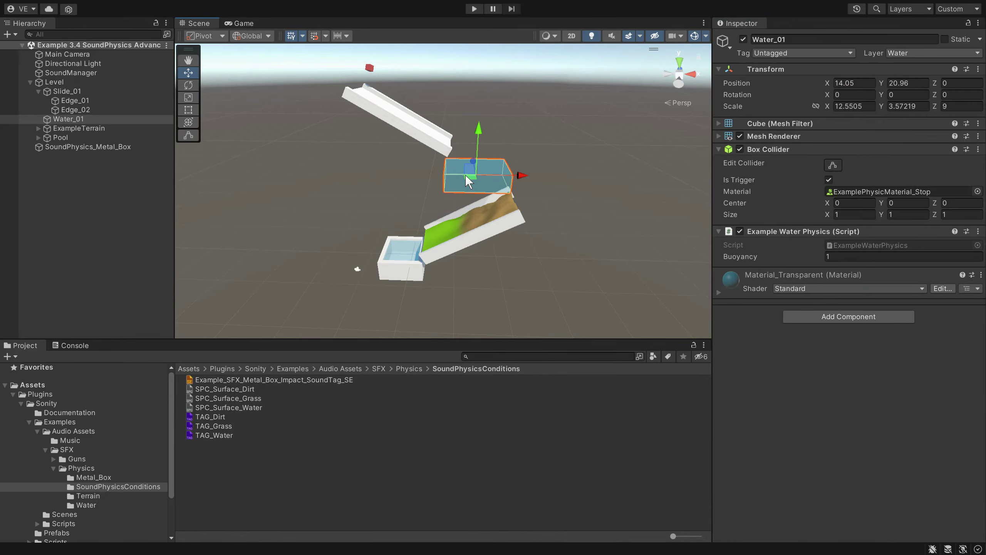
left_click(906, 51)
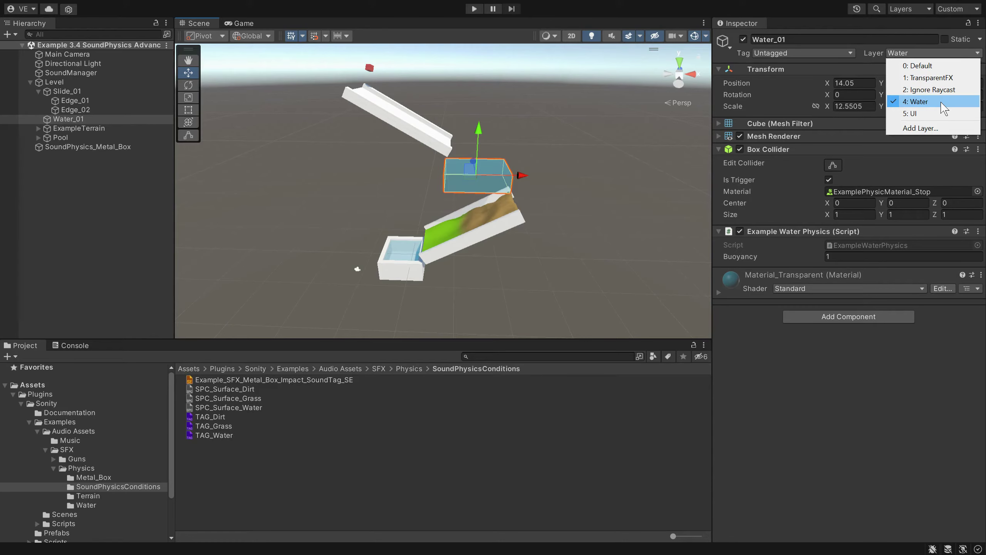
left_click(274, 407)
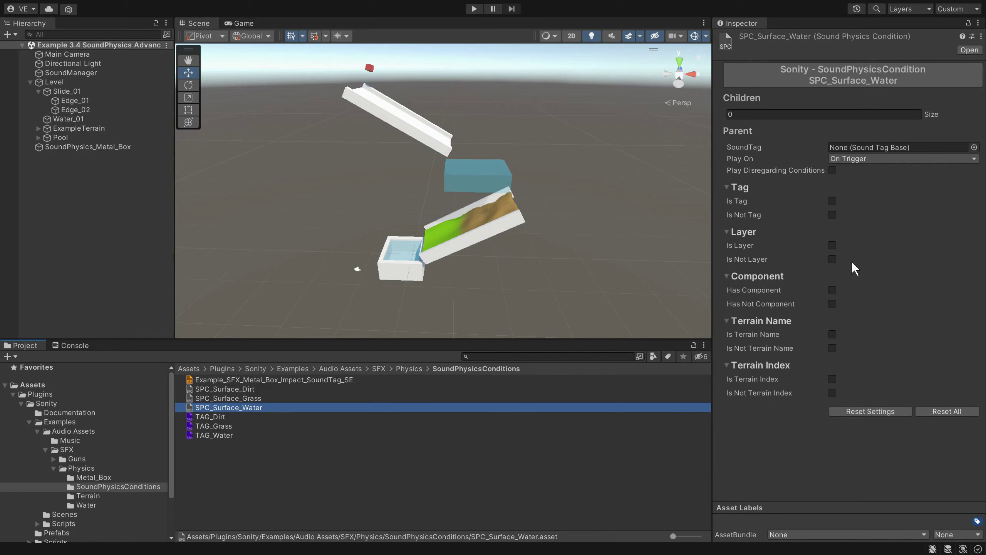
left_click(832, 245)
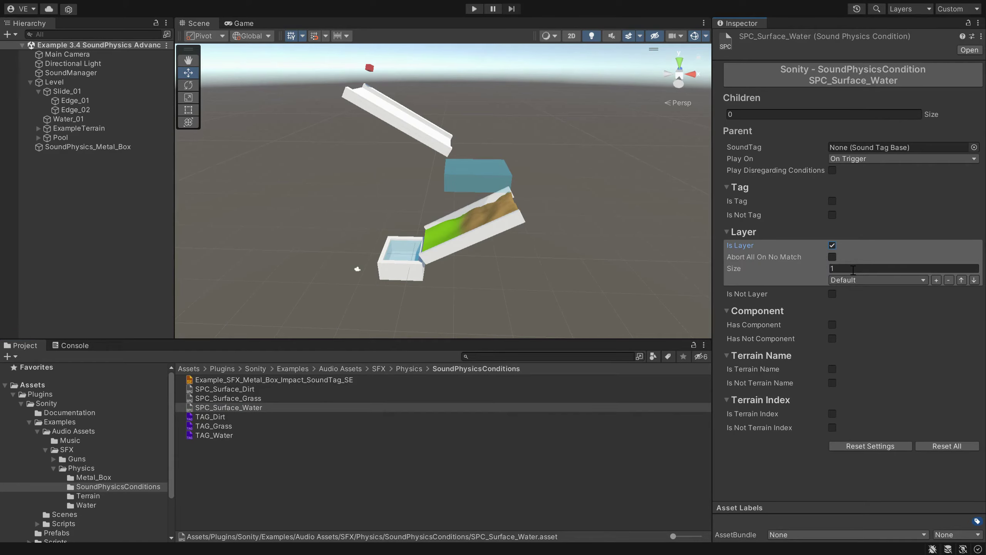
left_click(853, 280)
left_click(880, 332)
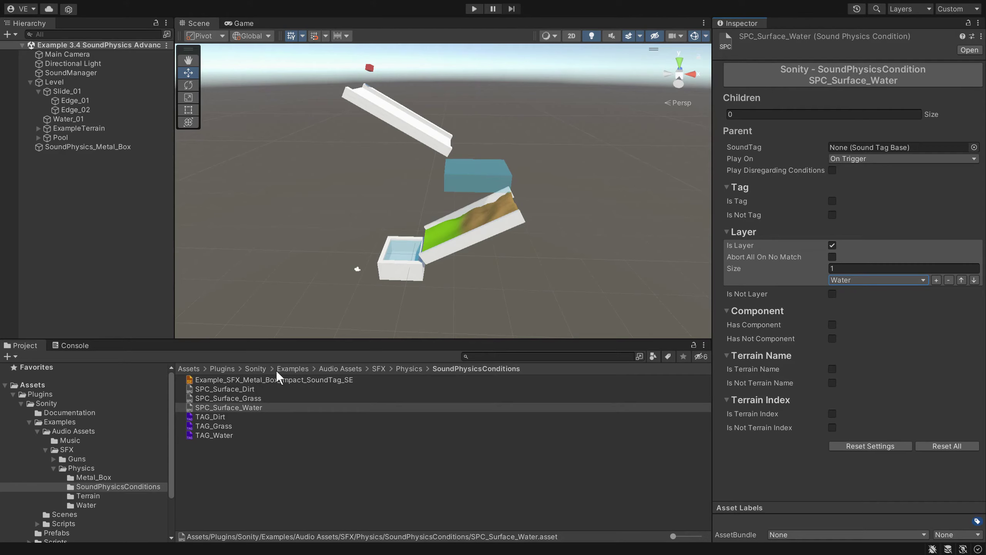
- Assign TAG_Dirt, TAG_Grass and TAG_Water as the parent SoundTag of SPC_Surface_Dirt, SPC_Surface_Grass and SPC_Surface_Water respectively
left_click(272, 388)
left_click_drag(210, 416, 889, 145)
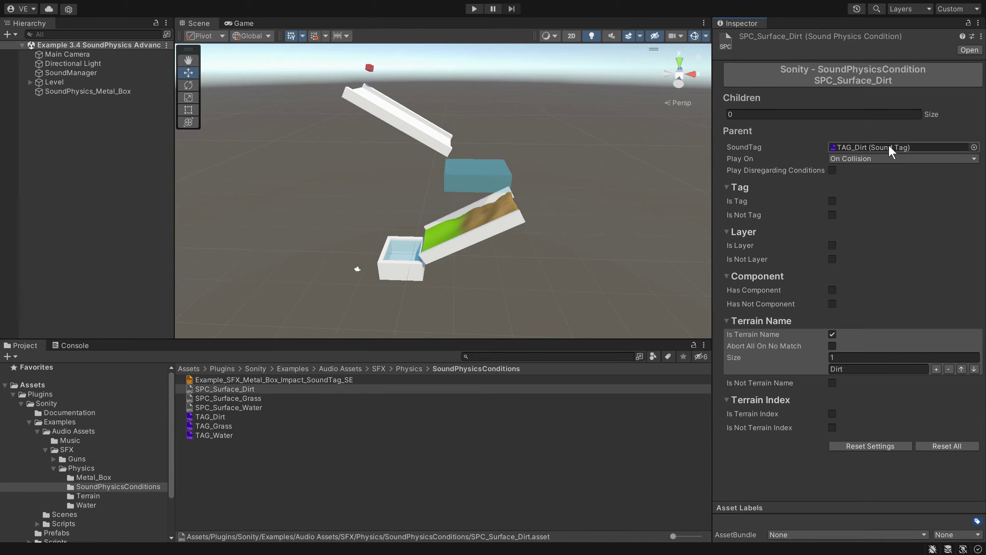
left_click(256, 398)
left_click_drag(217, 426, 867, 149)
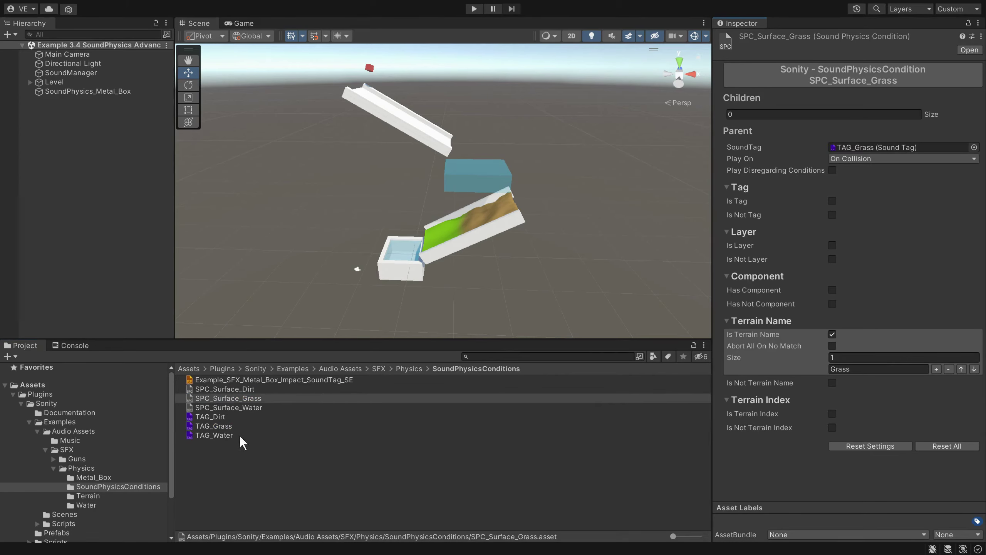
left_click(237, 407)
left_click_drag(219, 435, 890, 147)
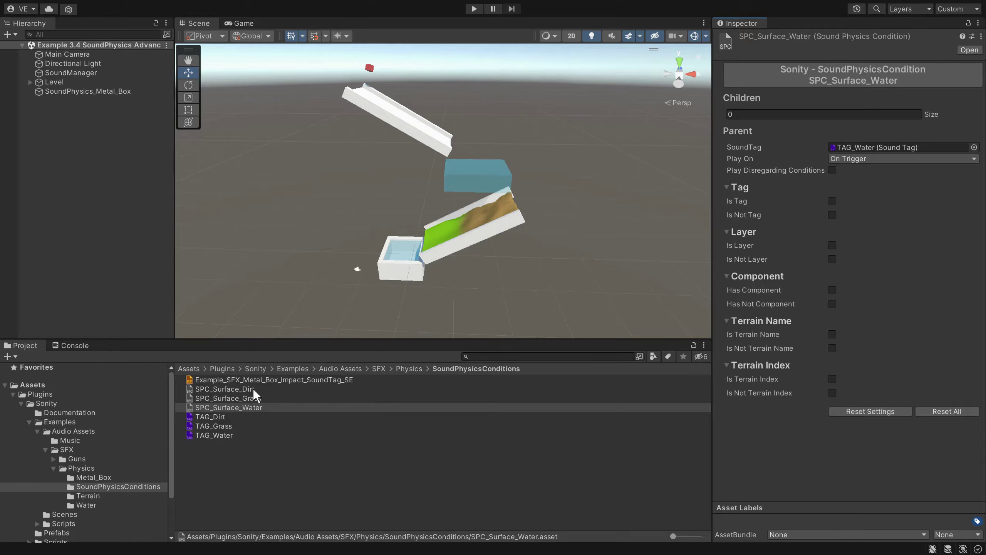
- Duplicate SPC_Surface_Dirt, rename the copy as SPC_Group and reset its settings
left_click(274, 389)
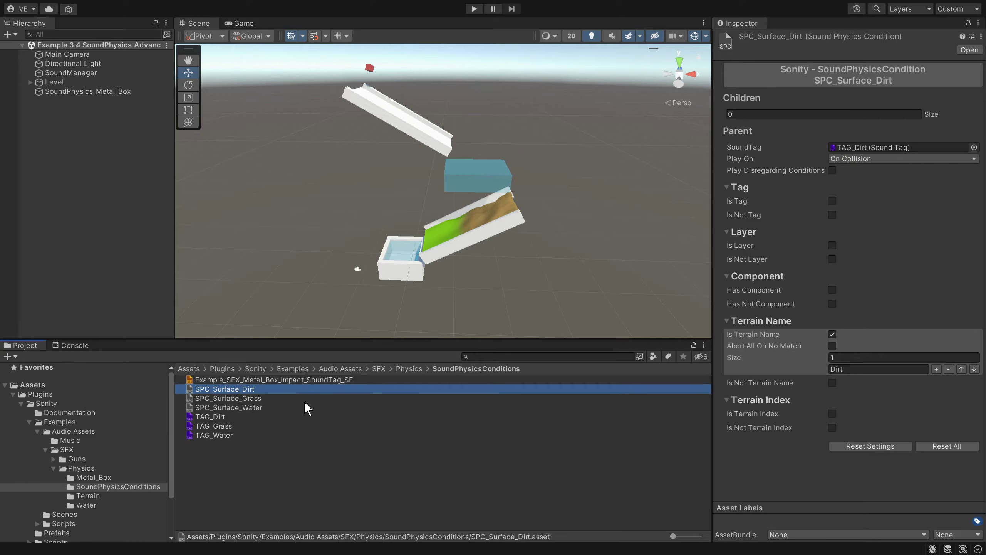
key("ctrl+d")
type("SPC_Grou")
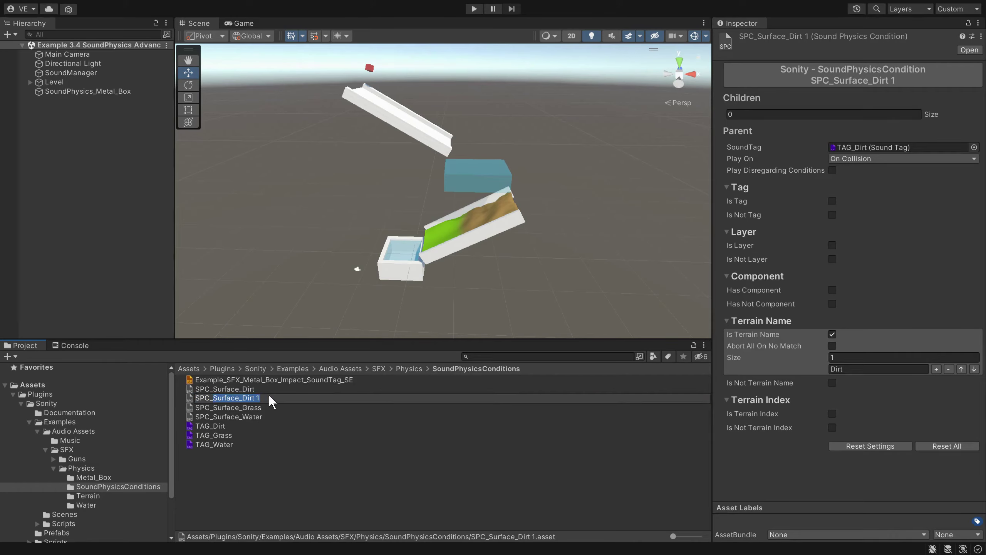
type("p")
key("Return")
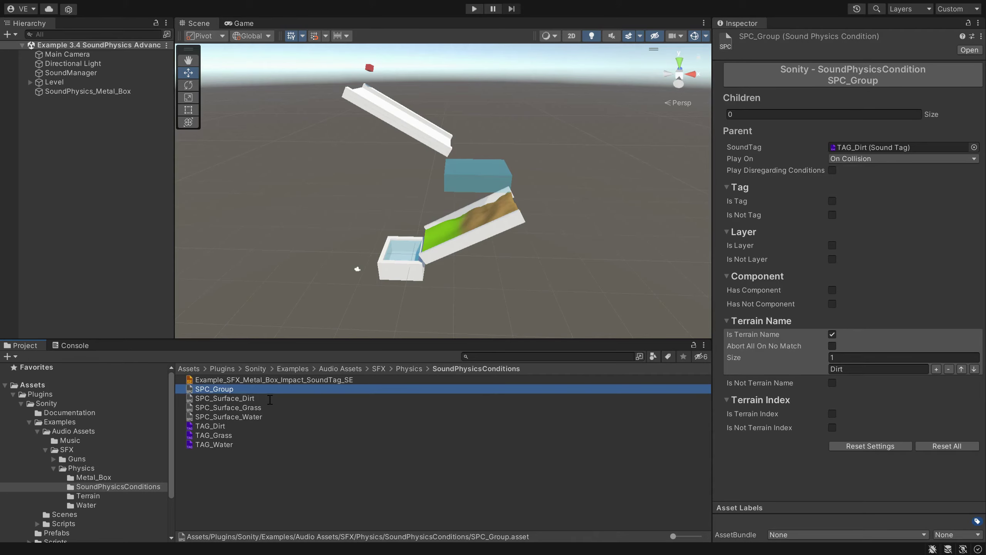
left_click(909, 446)
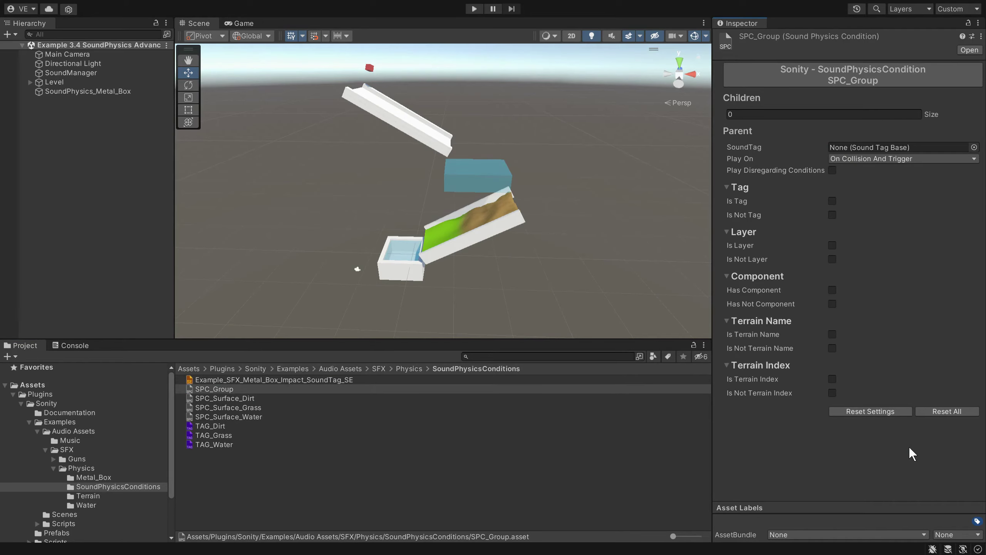
- Give SPC_Group three children: SPC_Surface_Dirt, SPC_Surface_Grass and SPC_Surface_Water
left_click(798, 114)
type("3")
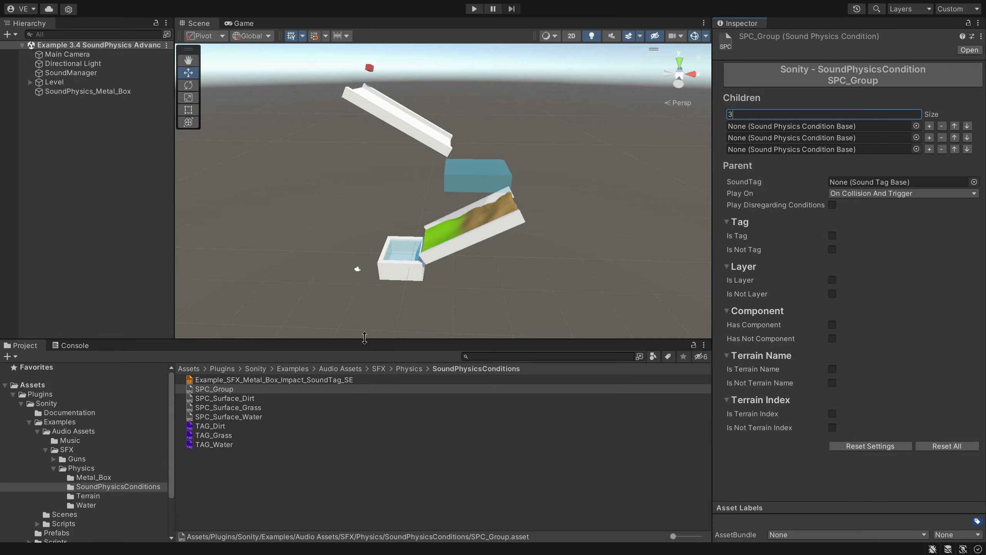
left_click_drag(227, 398, 774, 127)
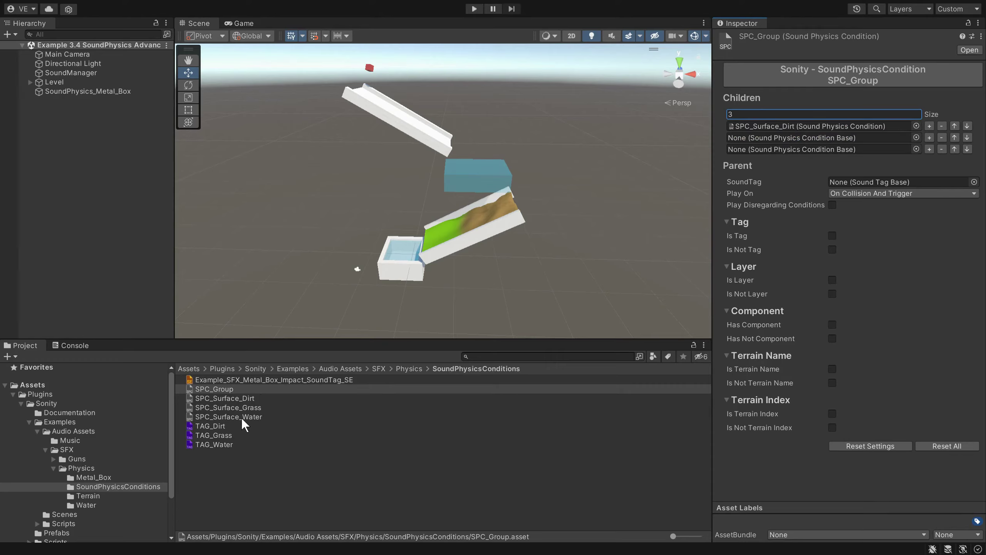
left_click(247, 407)
left_click_drag(247, 412, 840, 136)
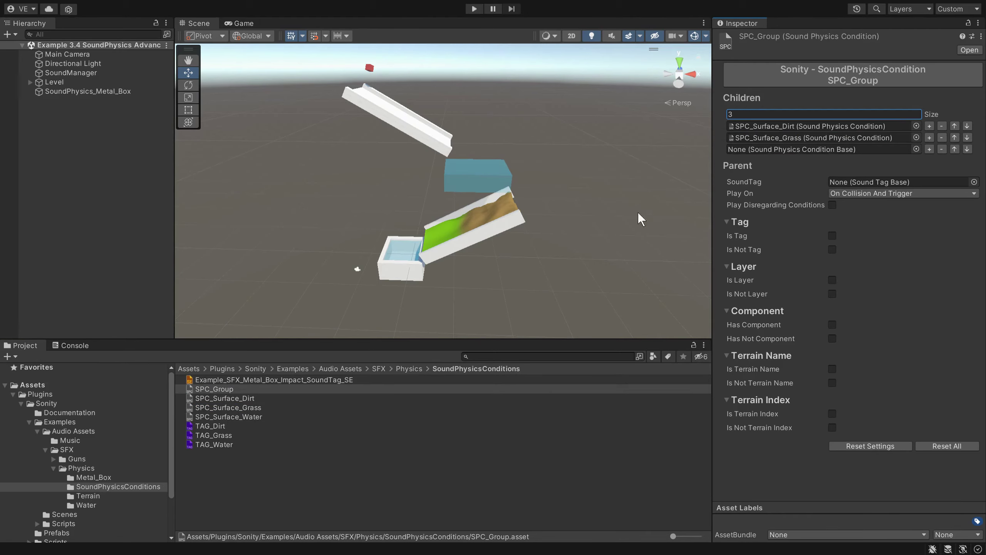
left_click_drag(257, 416, 880, 150)
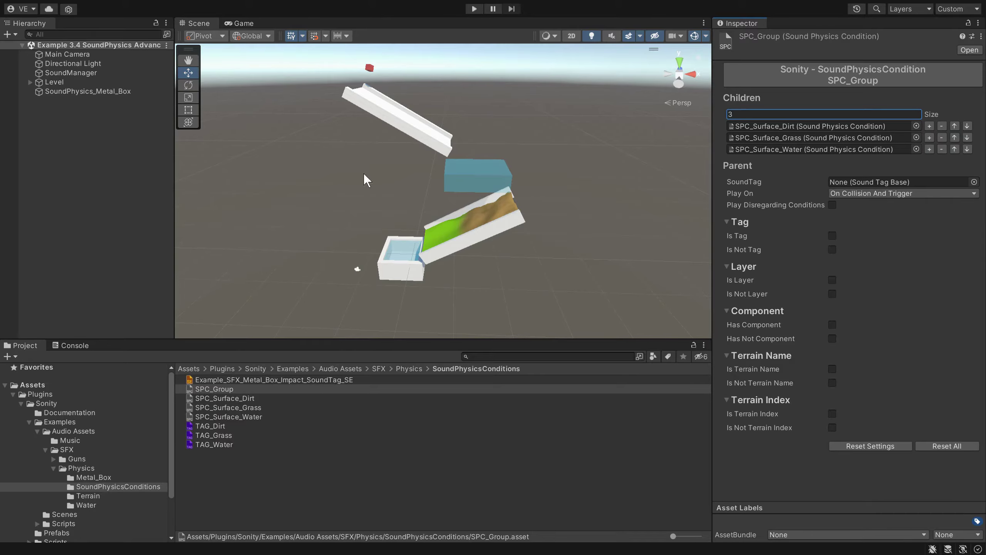
- Assign Example_SFX_Metal_Box_Impact_SoundTag_SE as the impact SoundEvent of SoundPhysics_Metal_Box and enable its Conditions with SPC_Group
left_click(125, 90)
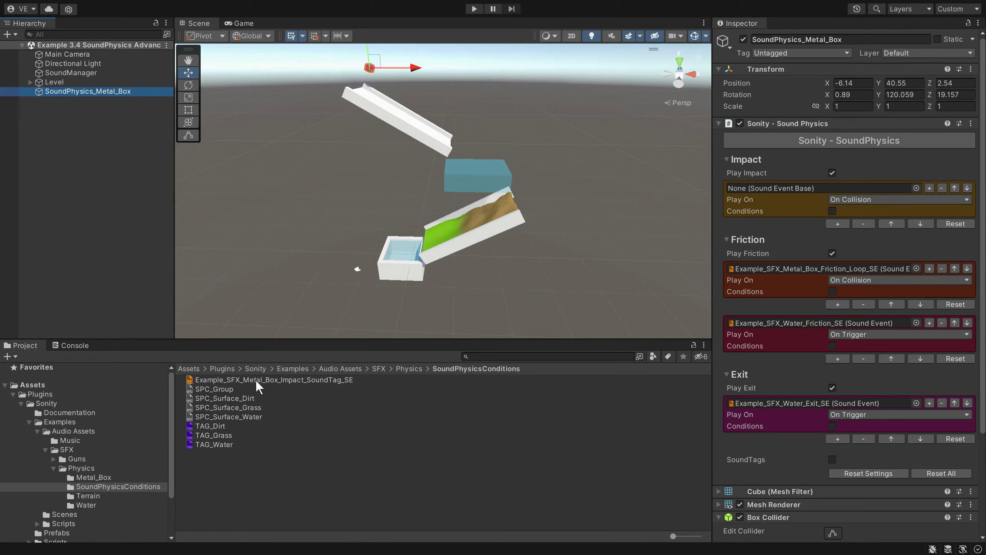
left_click_drag(256, 379, 776, 186)
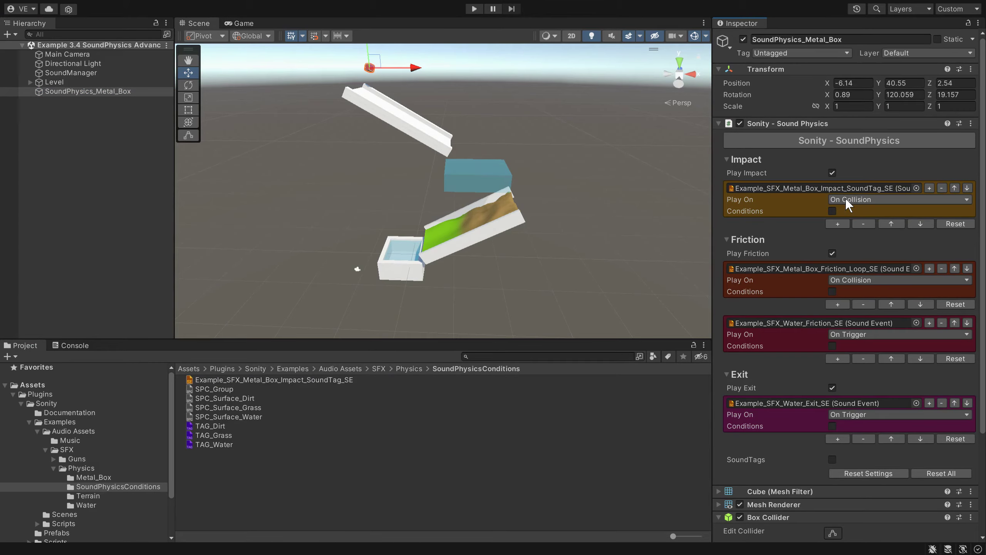
left_click(831, 210)
left_click_drag(245, 390, 817, 226)
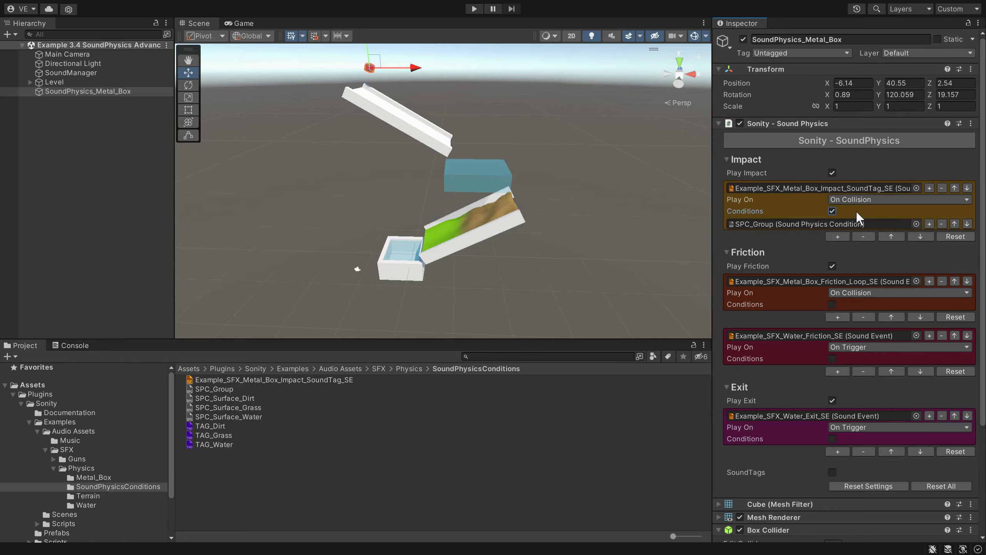
- Set the impact's Play On option to On Collision And Trigger and test the scene in play mode
left_click(880, 200)
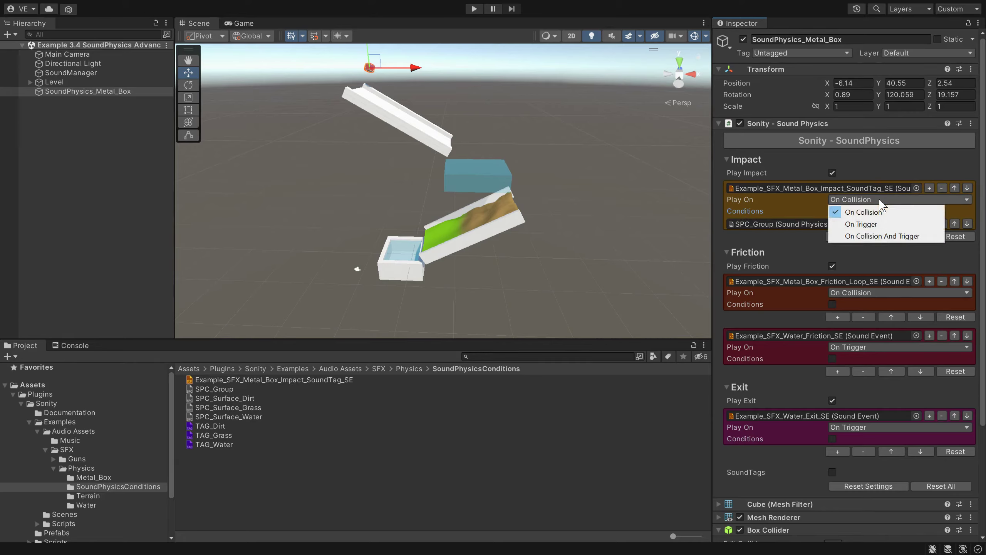
left_click(880, 236)
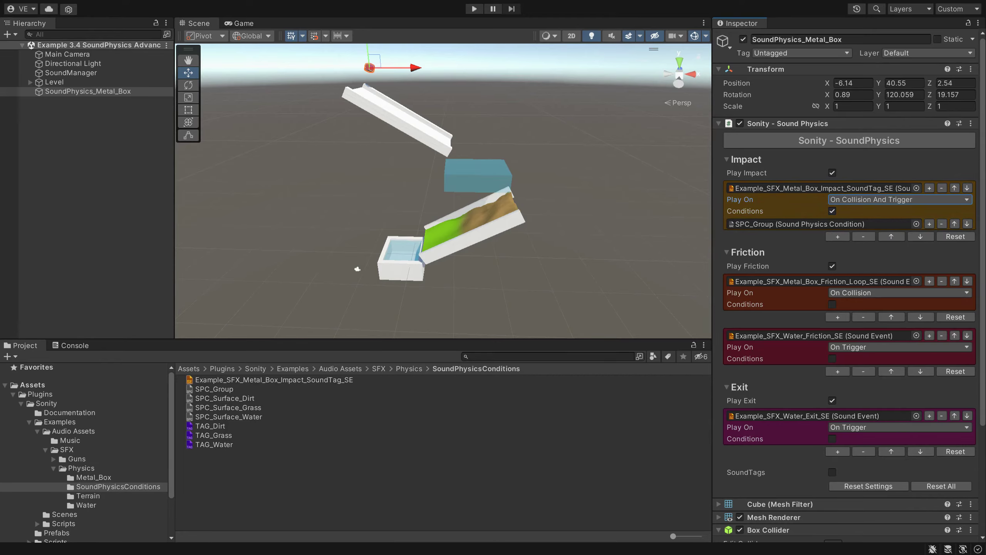
left_click(474, 9)
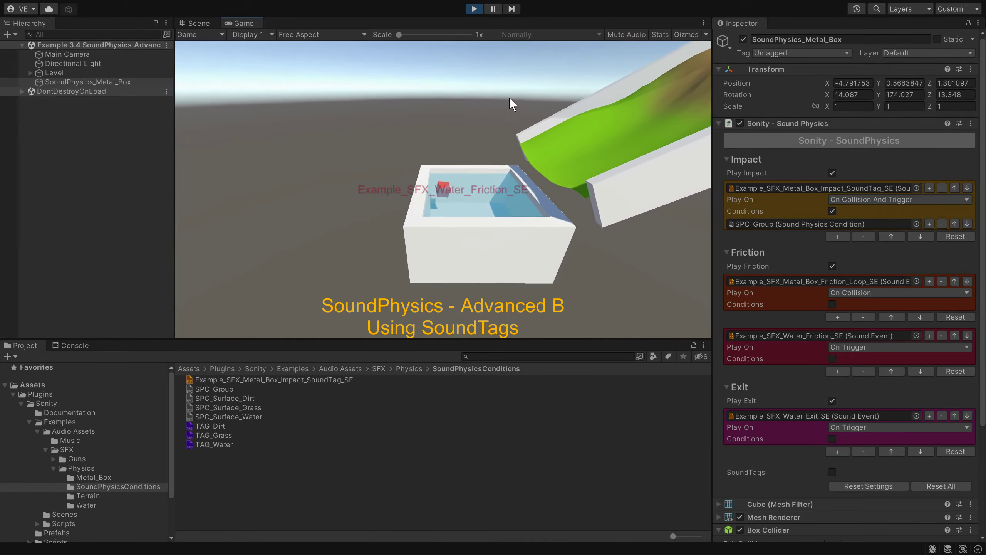
left_click(475, 10)
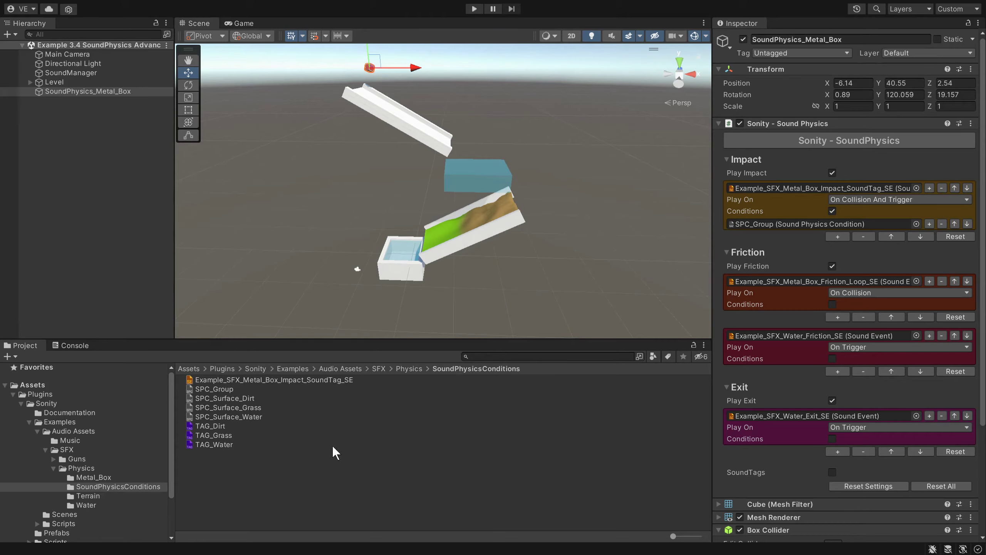
- Enable Play Disregarding Conditions on SPC_Group with Play On set to On Collision, and test the scene in play mode
left_click(212, 387)
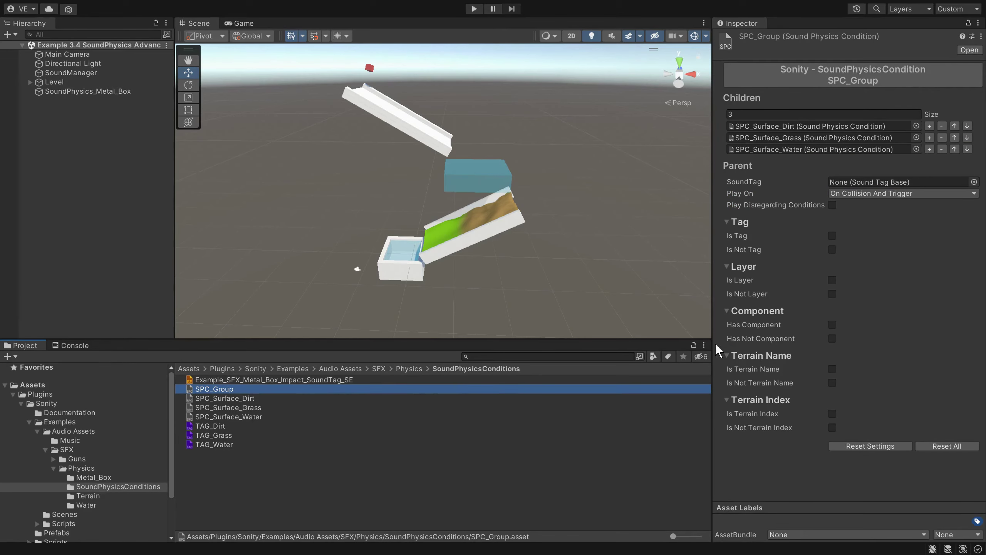
mouse_move(729, 311)
left_click(829, 204)
mouse_move(799, 202)
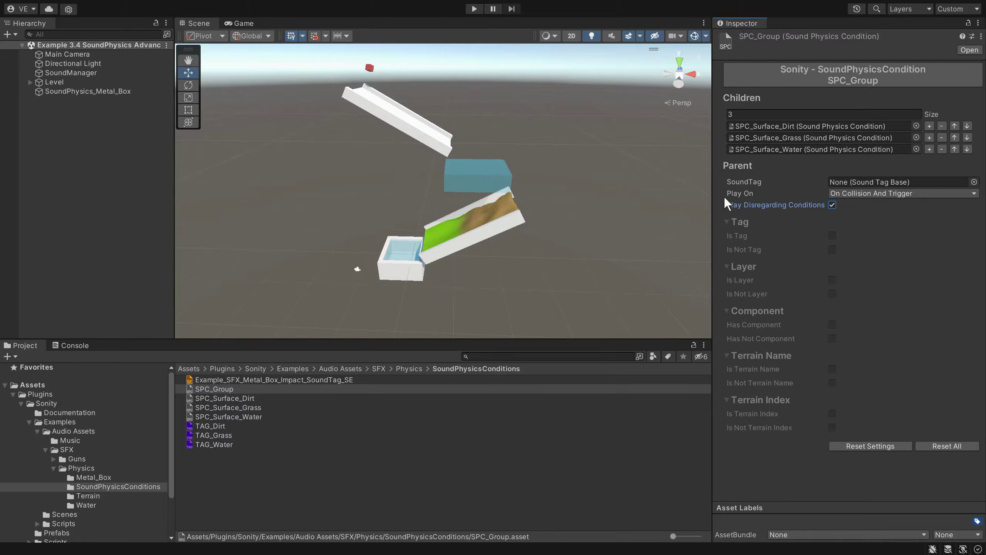
left_click(838, 192)
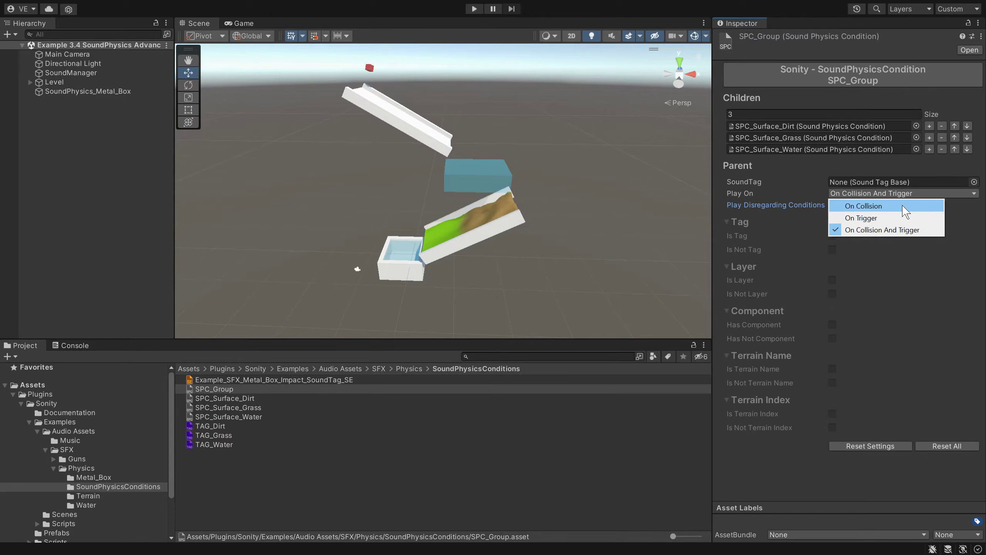
left_click(891, 202)
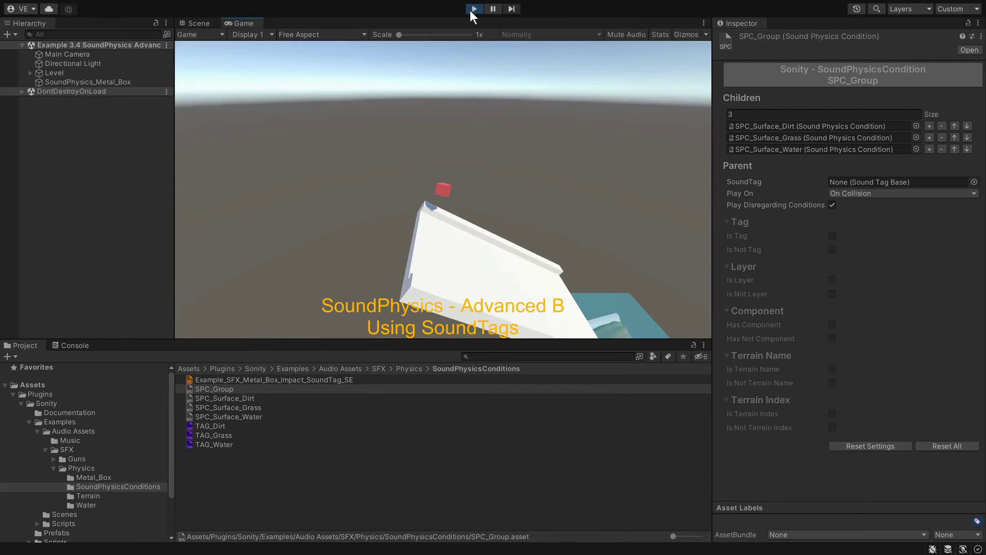
left_click(474, 9)
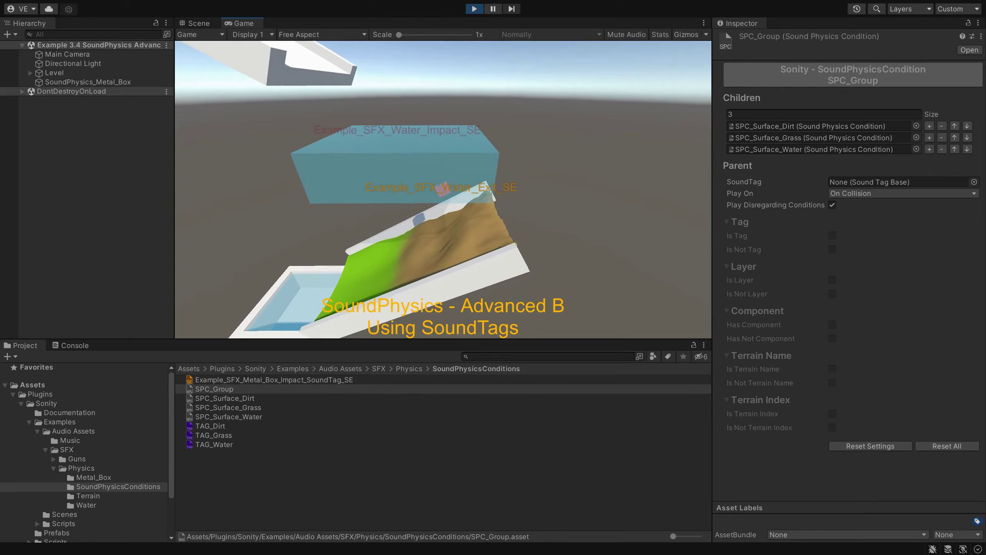
left_click(474, 10)
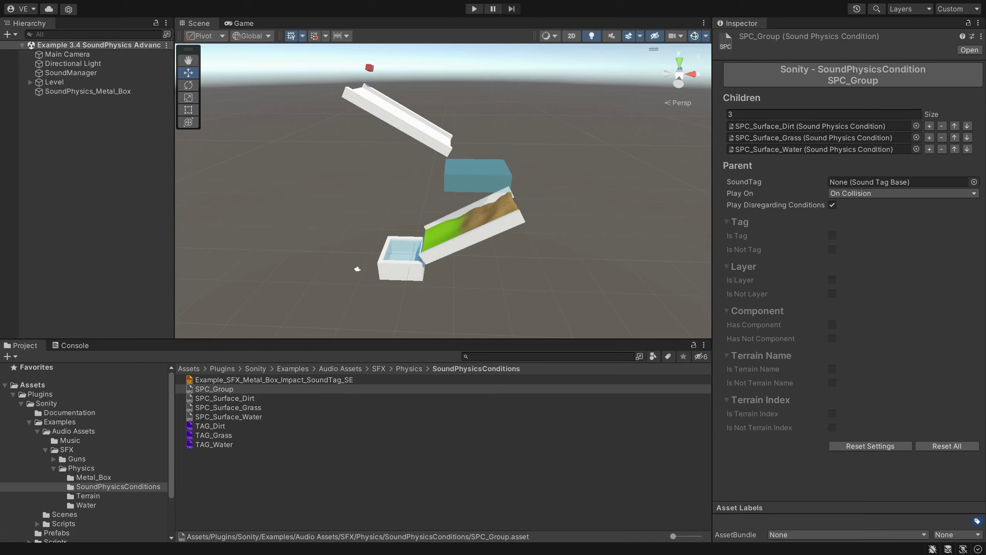
- Open the SPC_Group condition from the impact settings of SoundPhysics_Metal_Box to review its children and parent settings
left_click(112, 94)
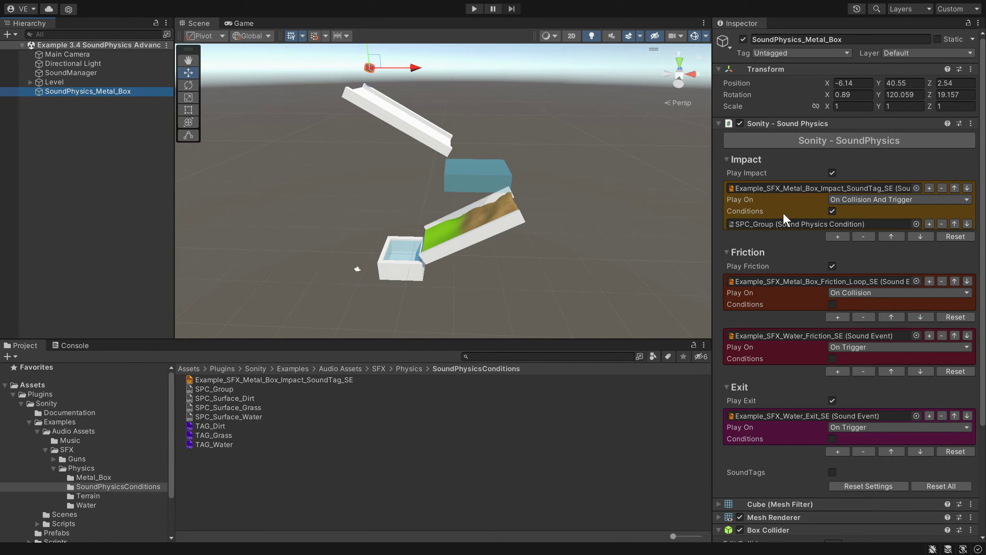
left_click(754, 225)
double_click(754, 225)
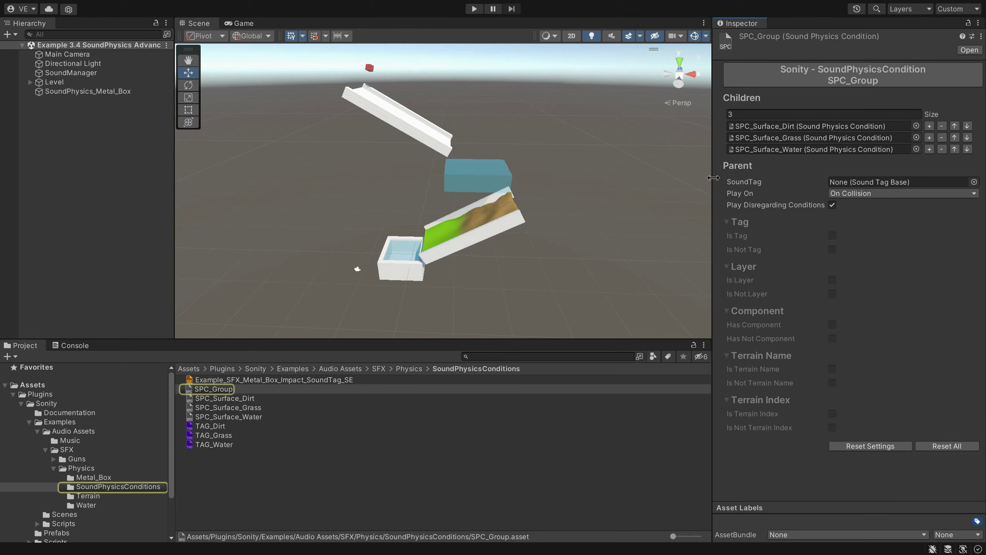